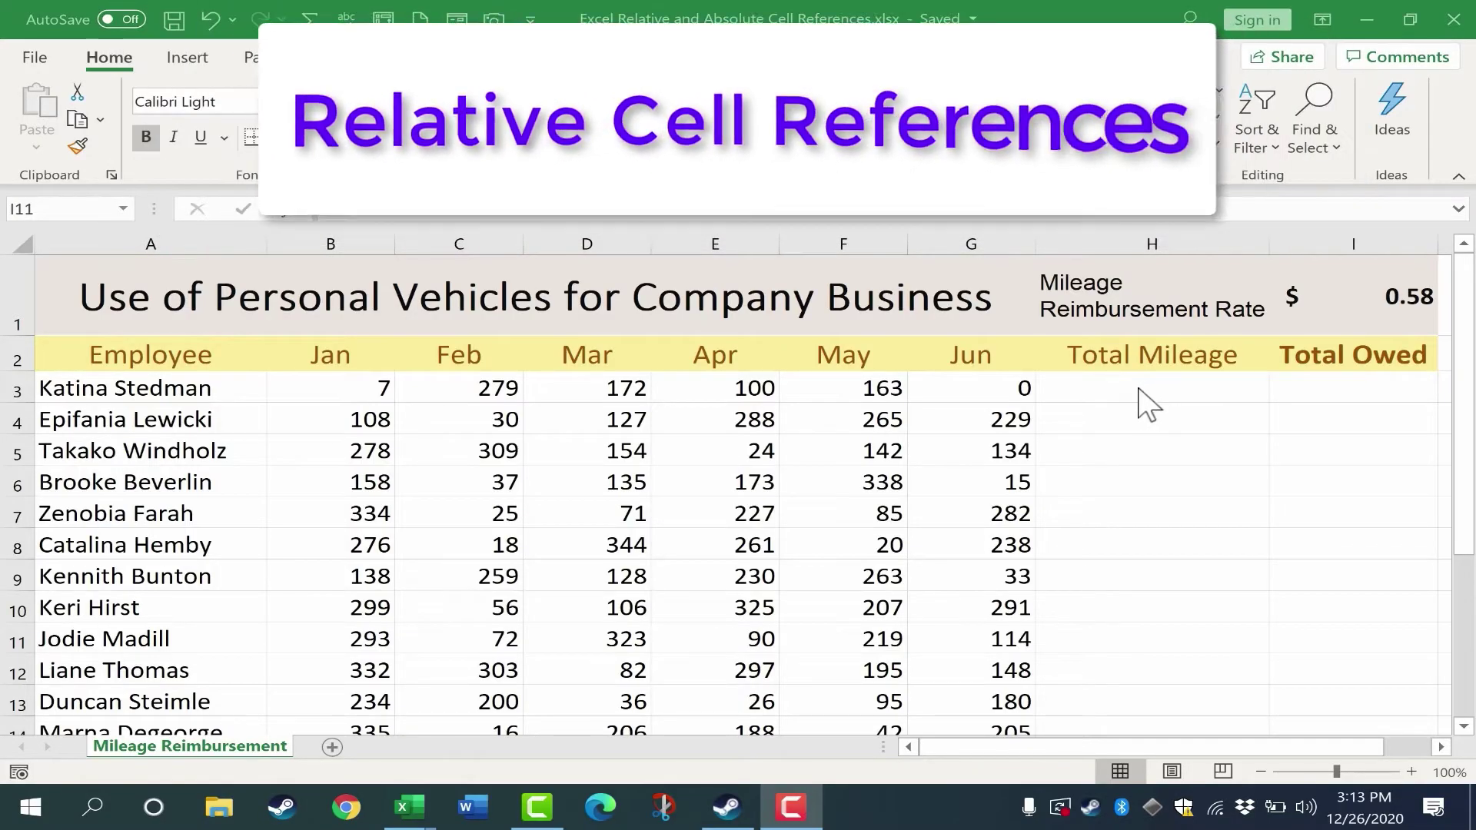
Enter =SUM(B3:G3) in cell H3 to total the first employee's January to June mileage.
{"action": "left_click", "coordinate": [1135, 388]}
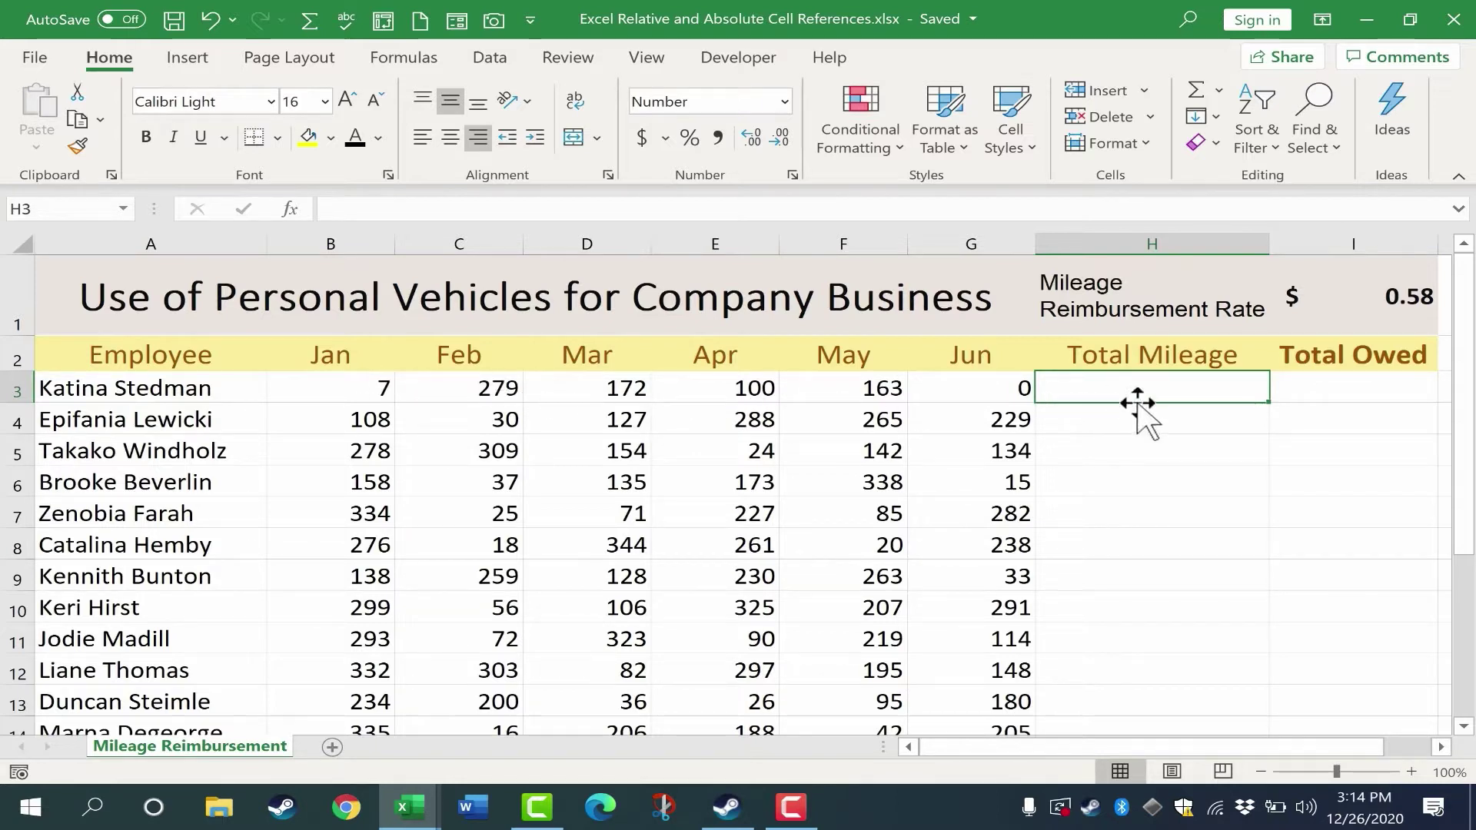
{"action": "type", "text": "="}
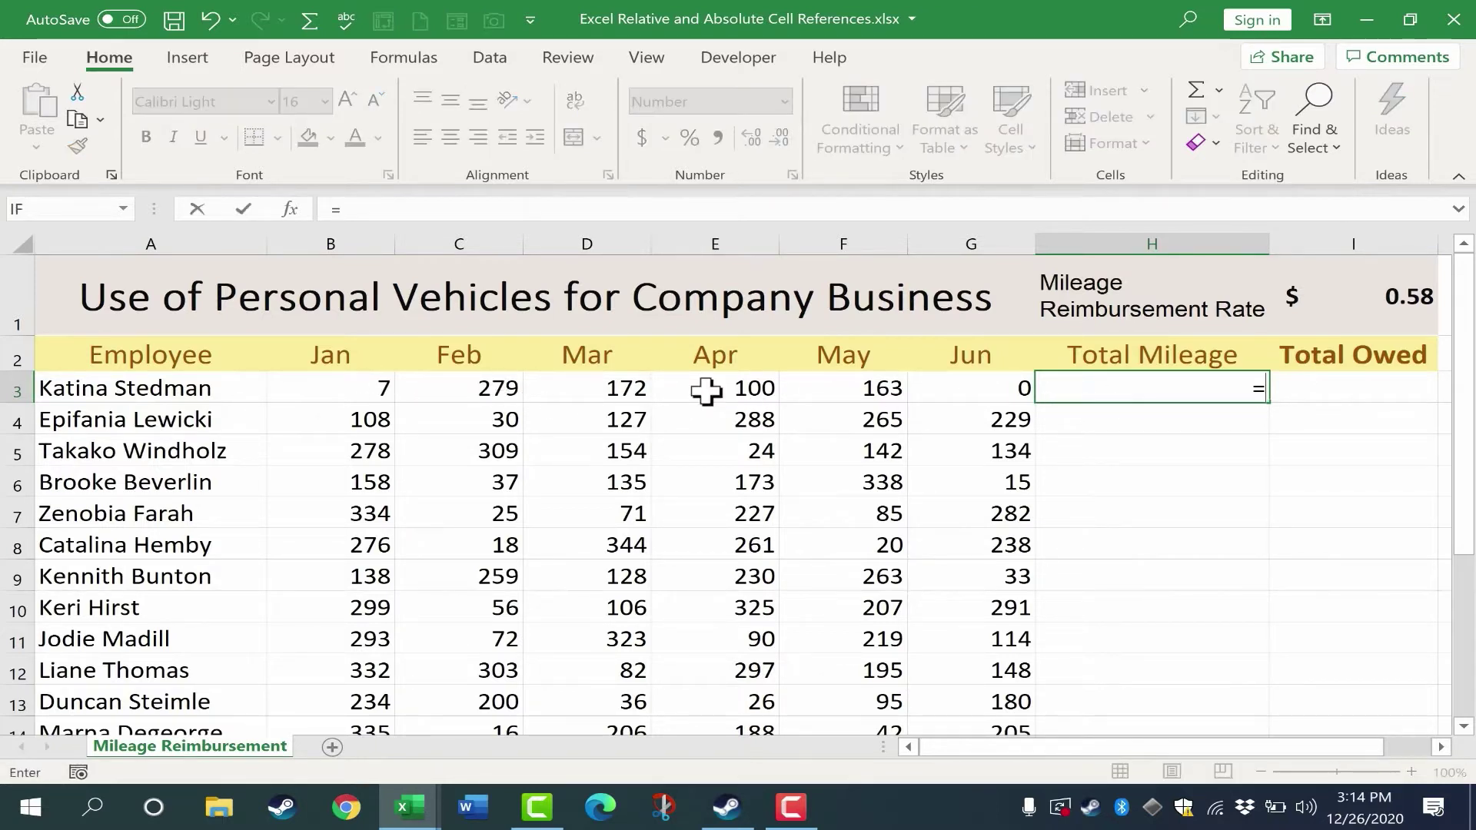
{"action": "type", "text": "sum("}
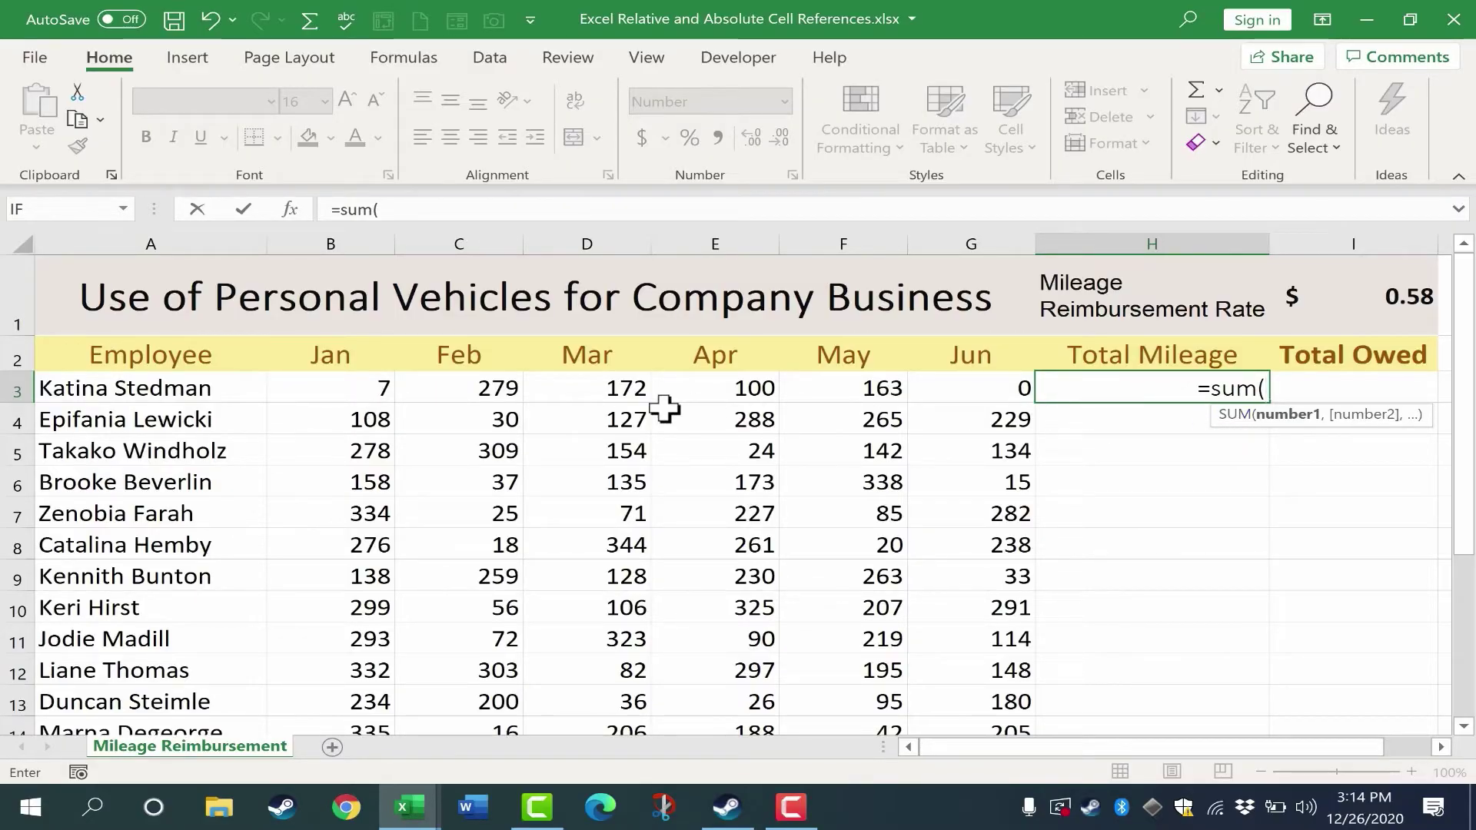
{"action": "left_click_drag", "start_coordinate": [352, 385], "coordinate": [957, 392]}
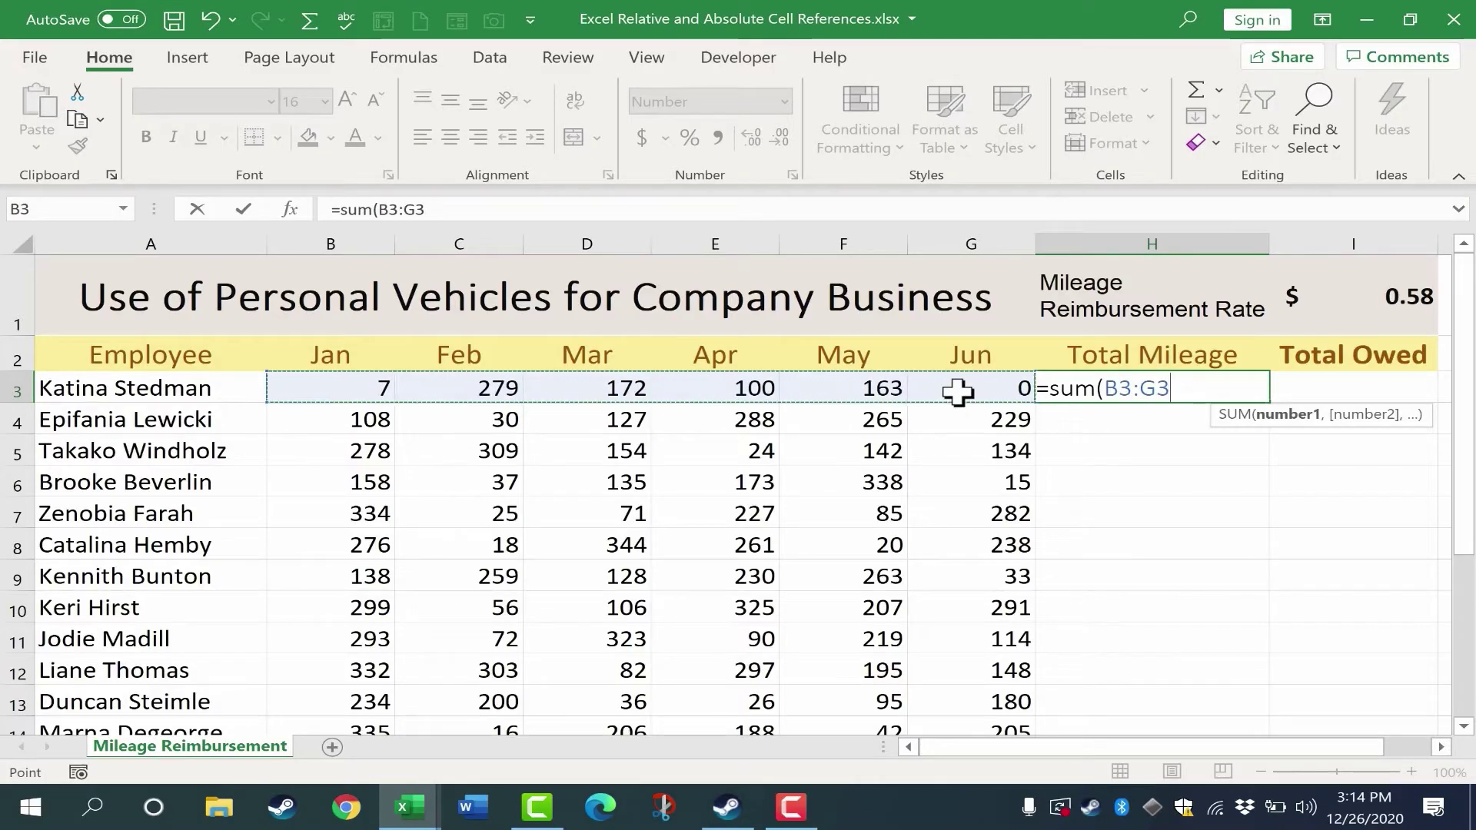
{"action": "type", "text": ")"}
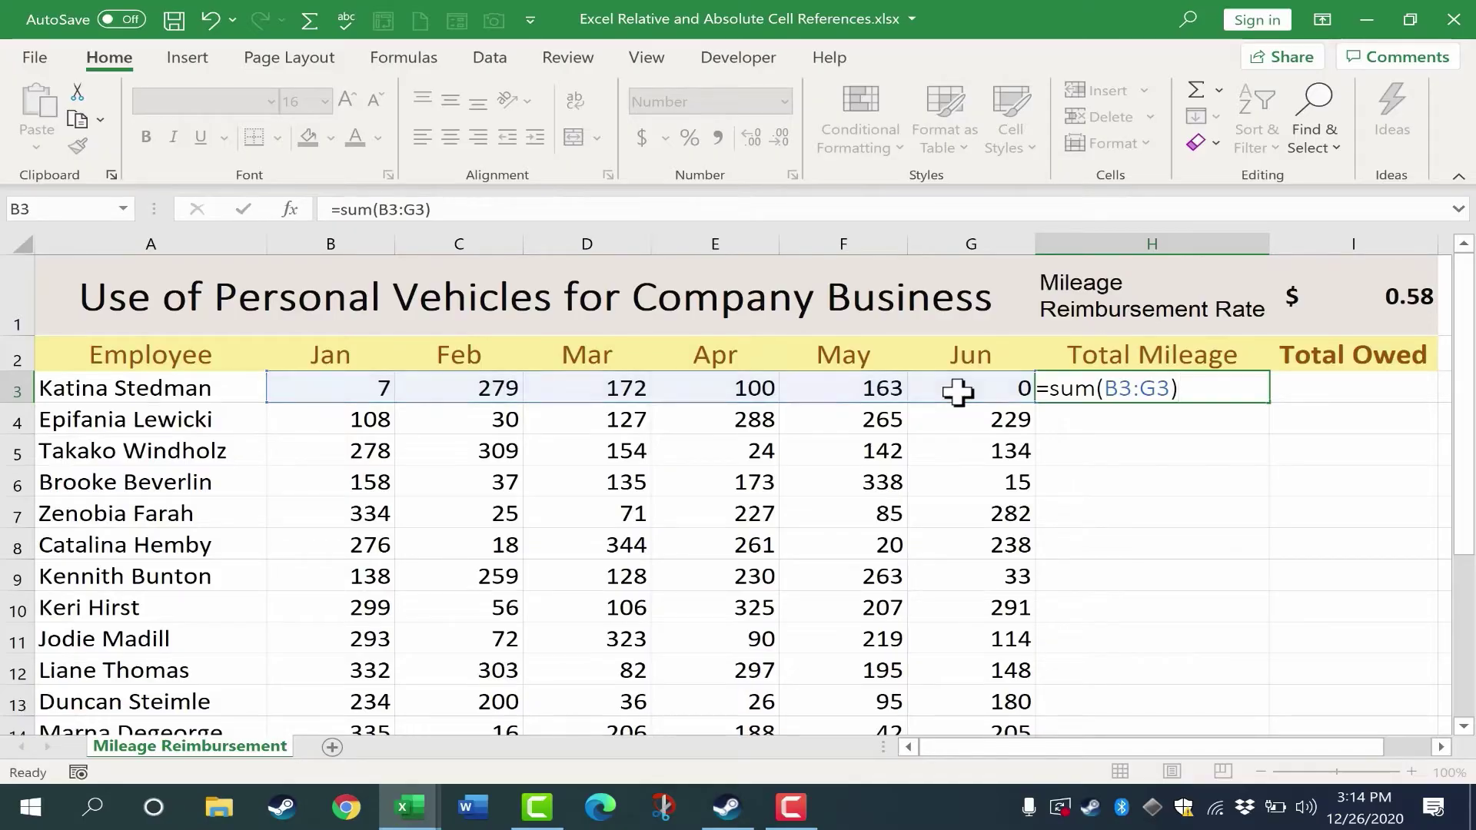
{"action": "key", "text": "Return"}
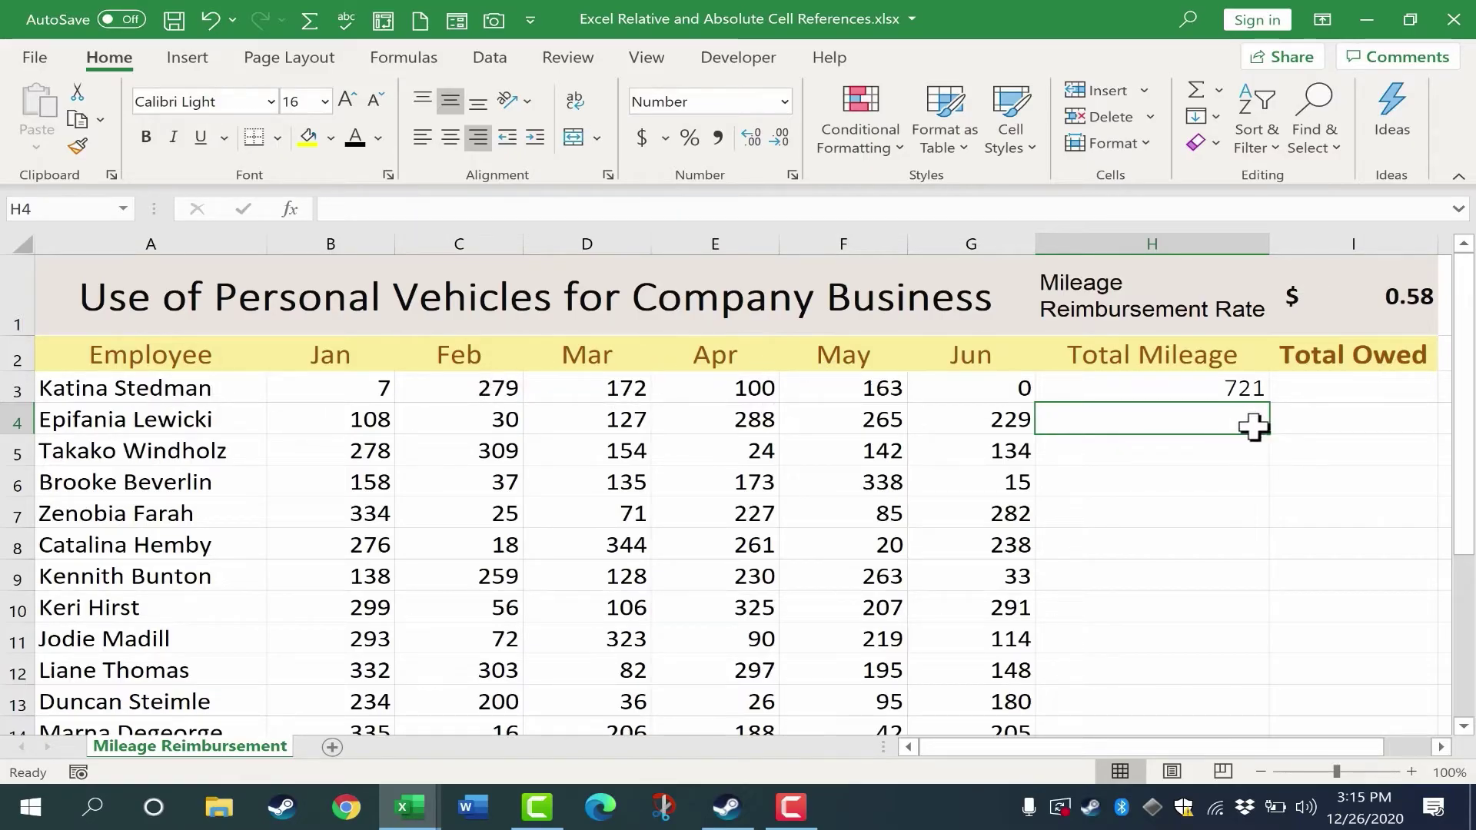
Examine the SUM formula in H3 and the range of cells it references.
{"action": "key", "text": "Up"}
{"action": "key", "text": "ctrl+c"}
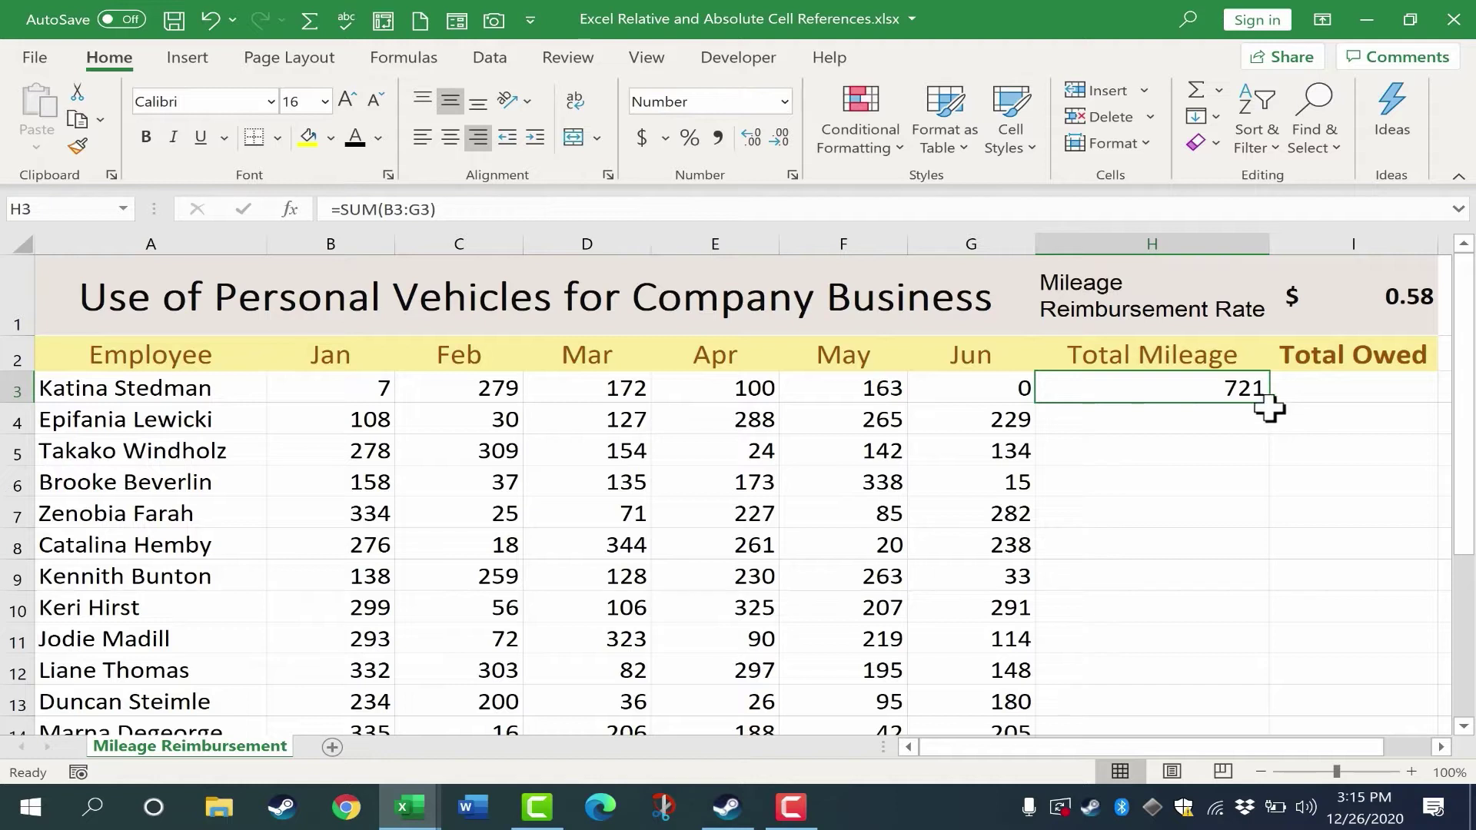
{"action": "left_click", "coordinate": [1226, 418]}
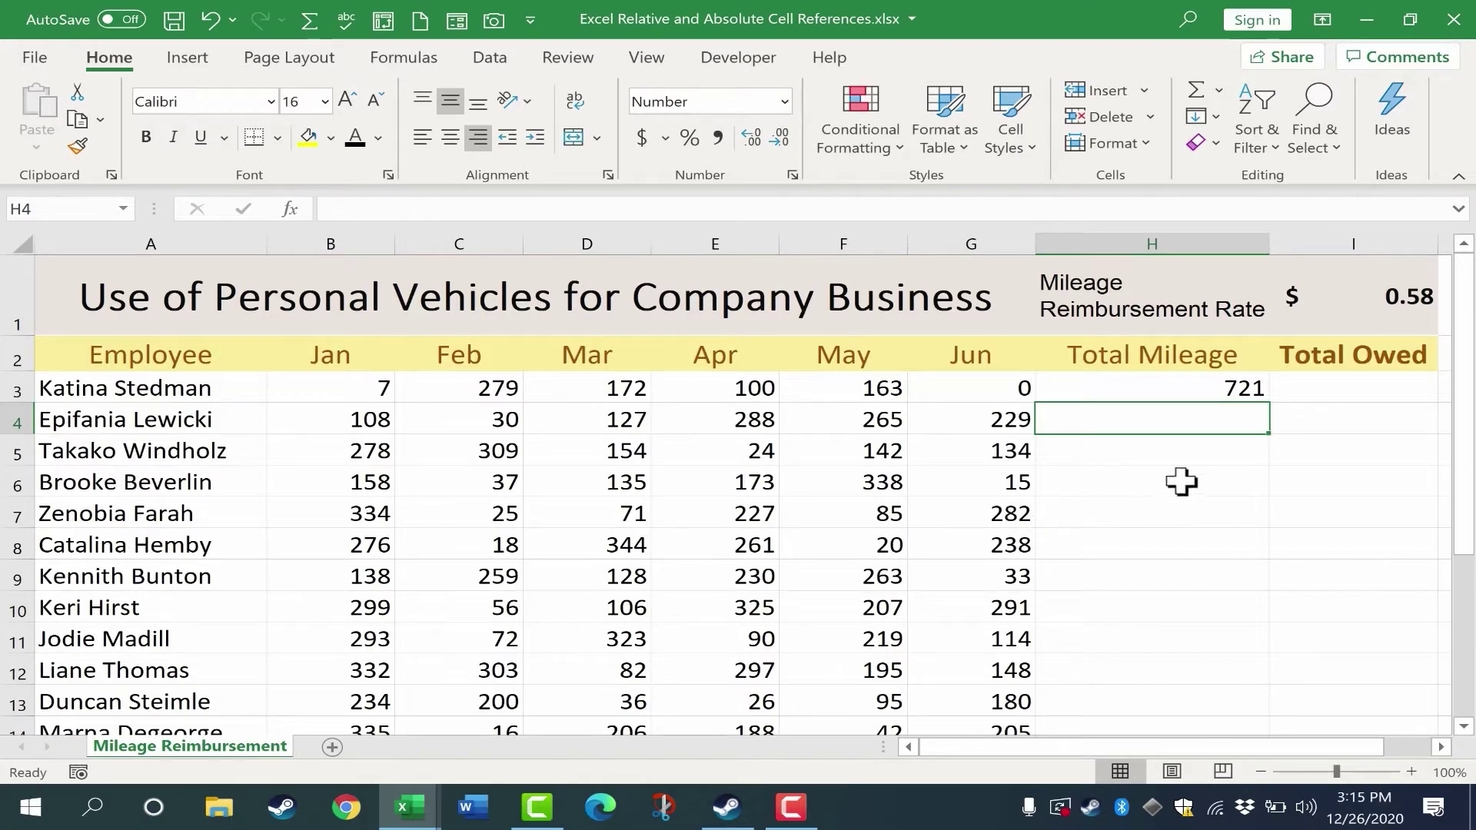
{"action": "left_click", "coordinate": [1238, 388]}
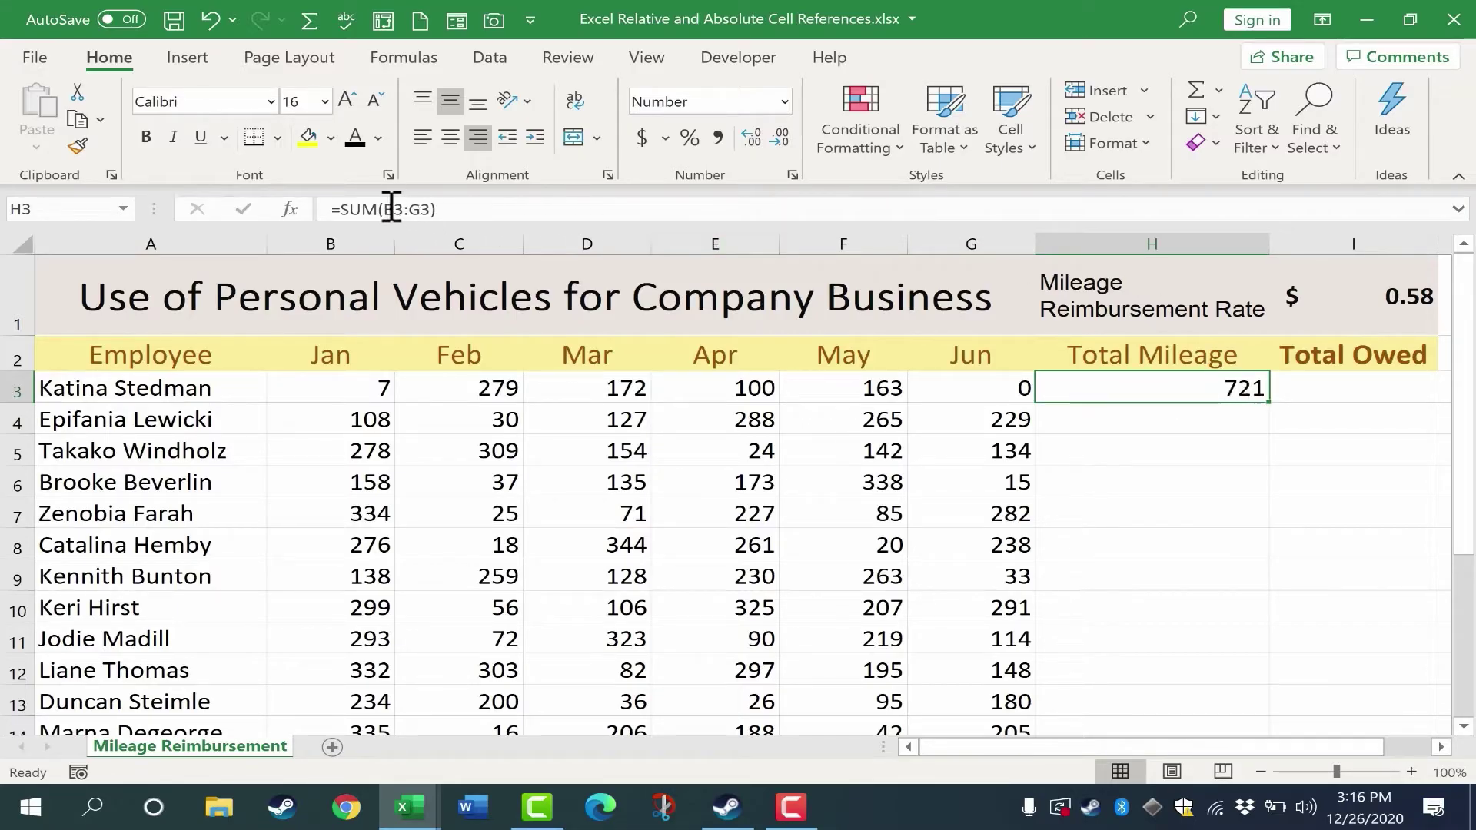
{"action": "left_click", "coordinate": [328, 209]}
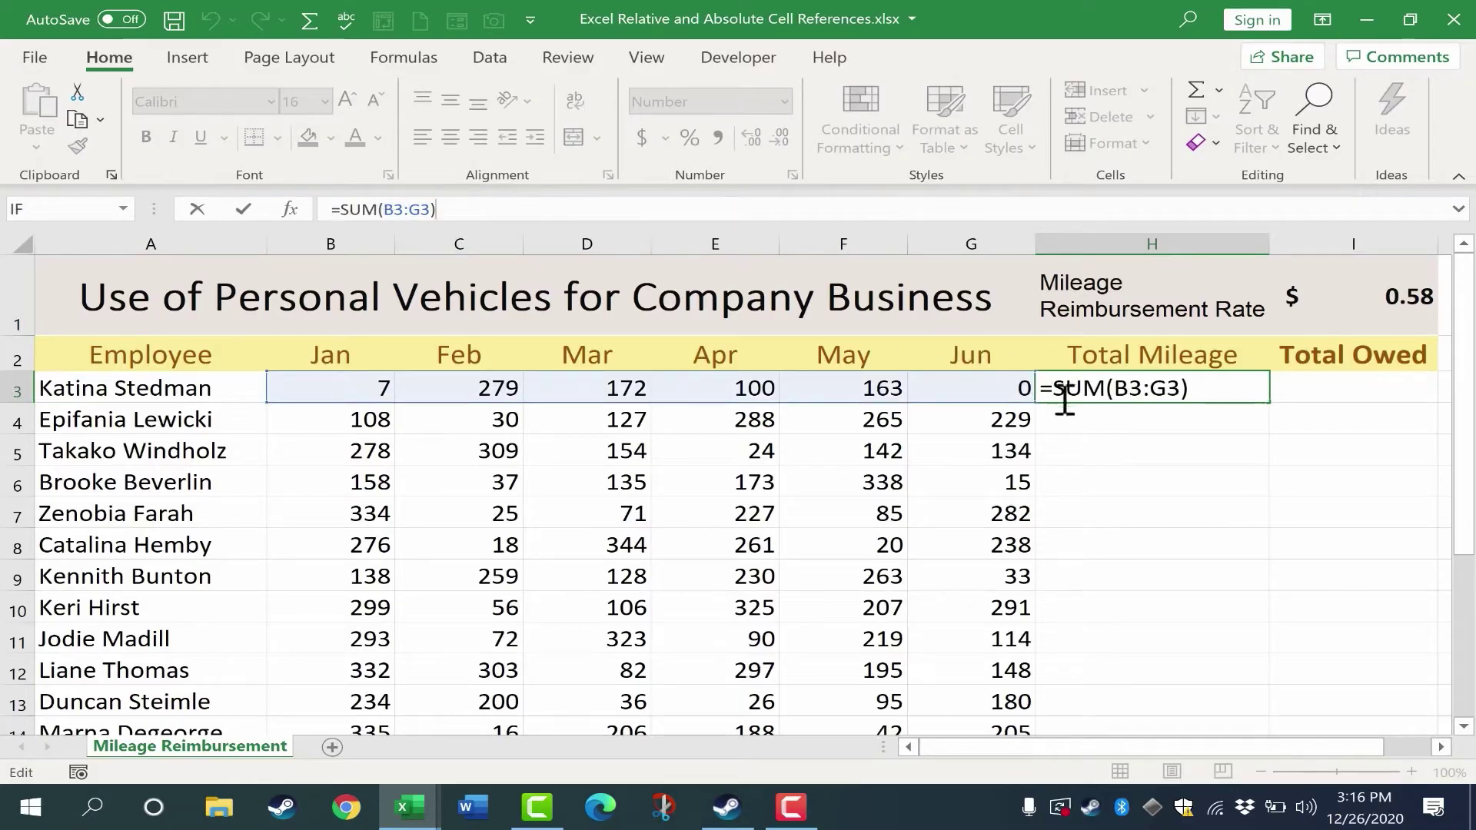
{"action": "left_click", "coordinate": [1229, 396]}
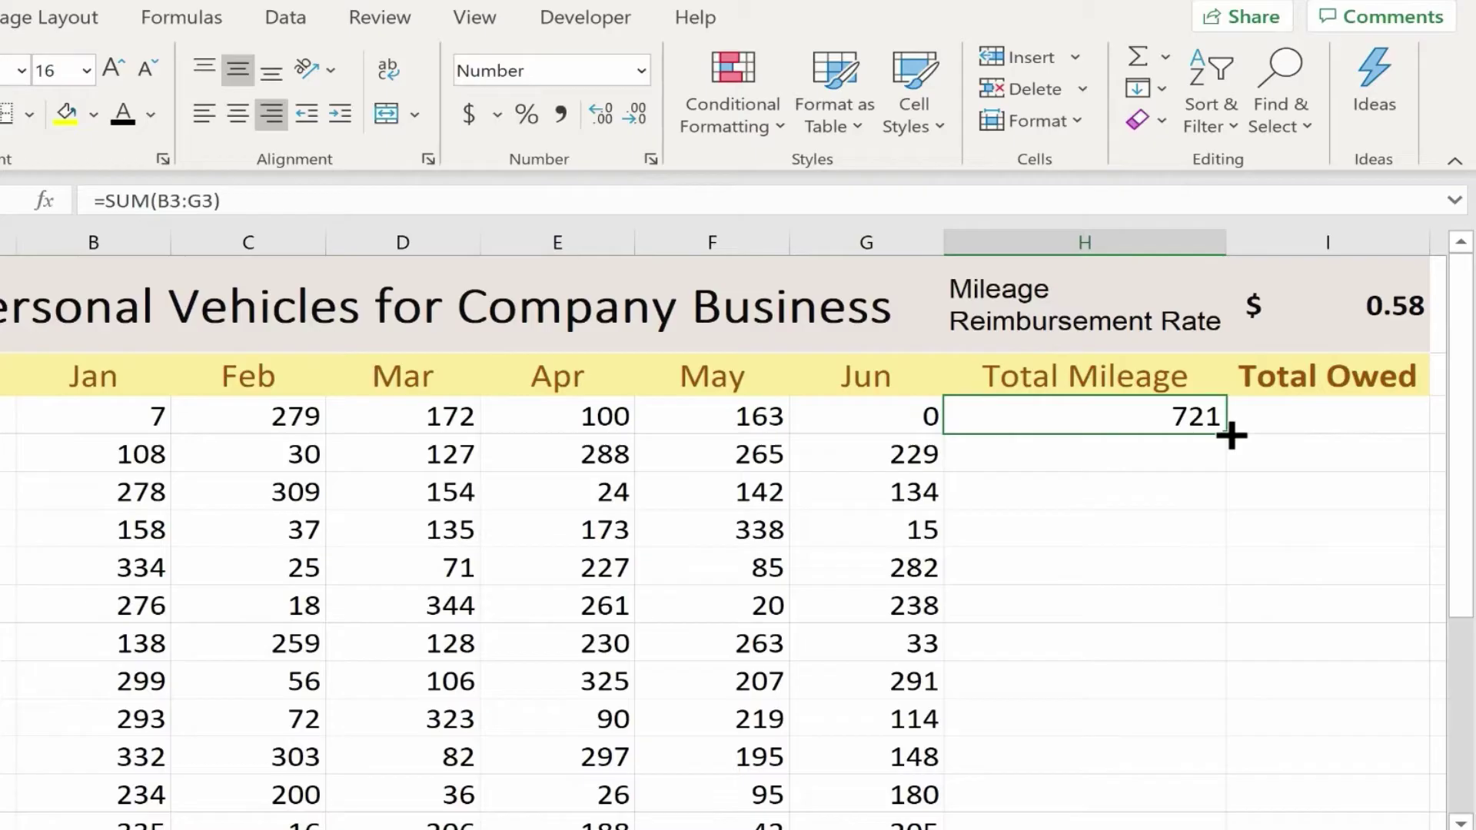
Fill the Total Mileage formula from H3 down through H22 for all remaining employees.
{"action": "mouse_move", "coordinate": [1230, 449]}
{"action": "left_mouse_down"}
{"action": "mouse_move", "coordinate": [1223, 815]}
{"action": "mouse_move", "coordinate": [1221, 783]}
{"action": "left_mouse_up"}
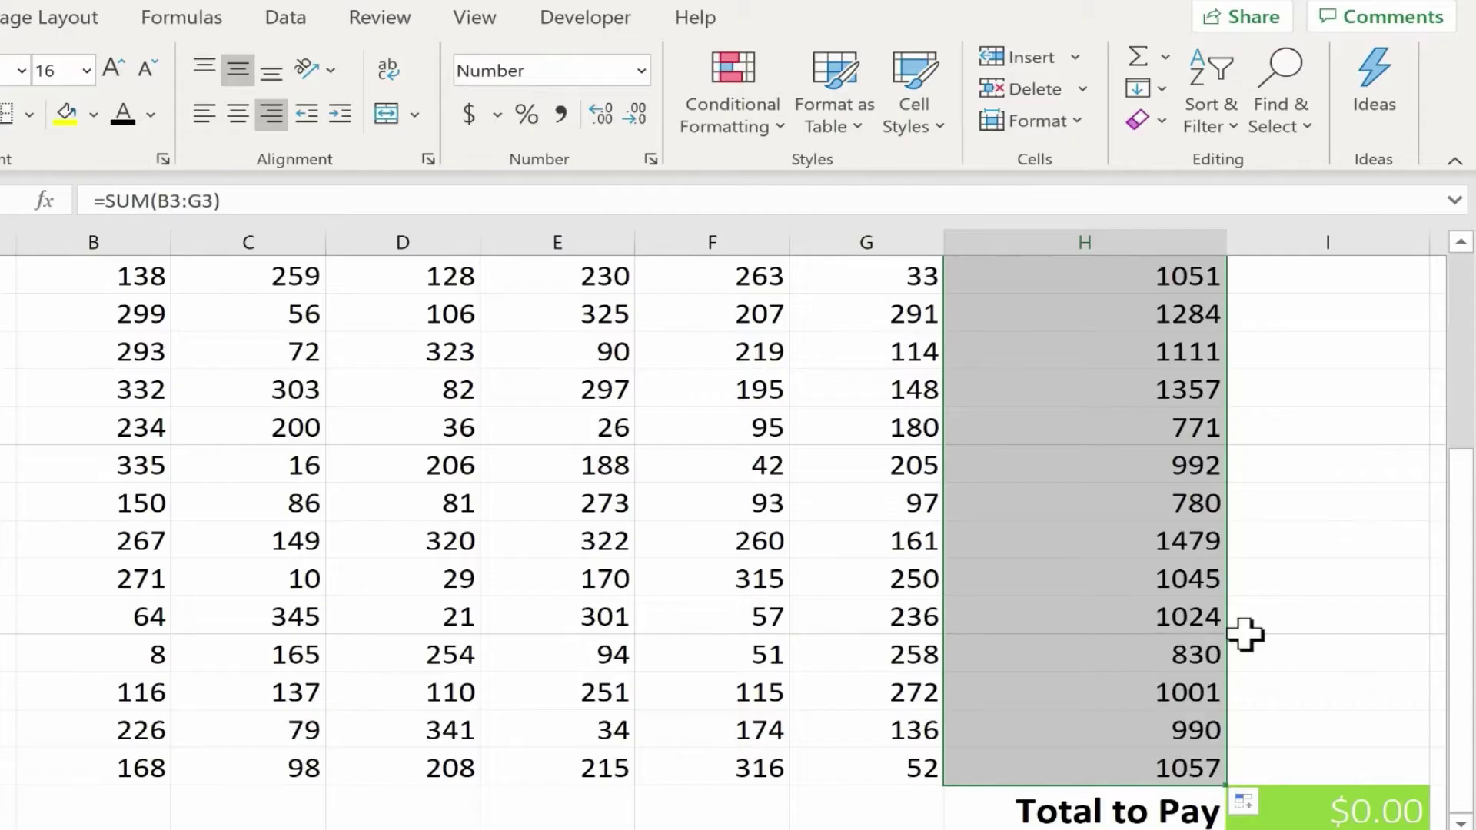
{"action": "scroll", "coordinate": [1300, 612], "scroll_direction": "up", "scroll_amount": 3}
{"action": "scroll", "coordinate": [1209, 464], "scroll_direction": "down", "scroll_amount": 1}
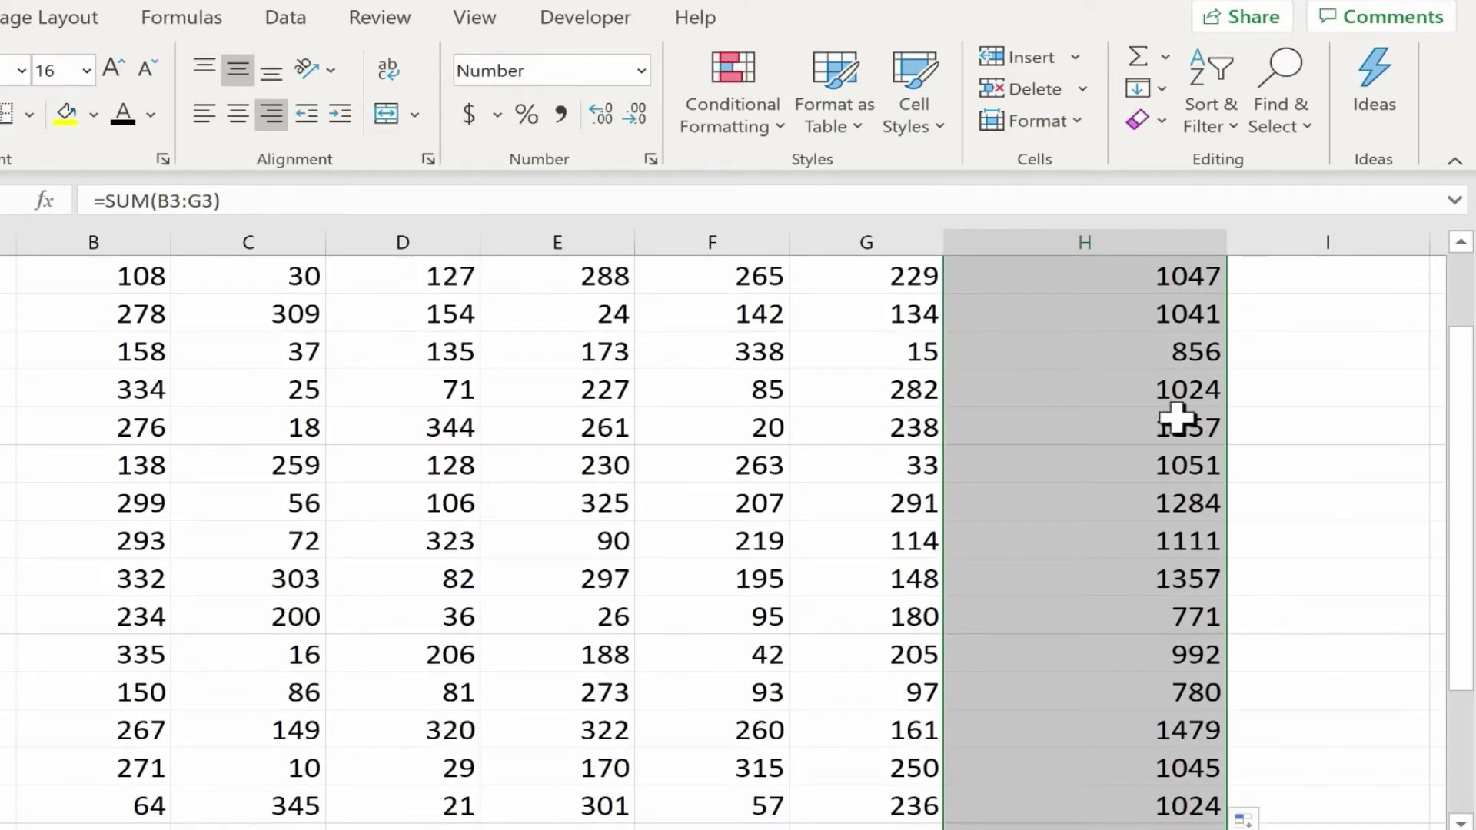
{"action": "scroll", "coordinate": [1177, 419], "scroll_direction": "up", "scroll_amount": 1}
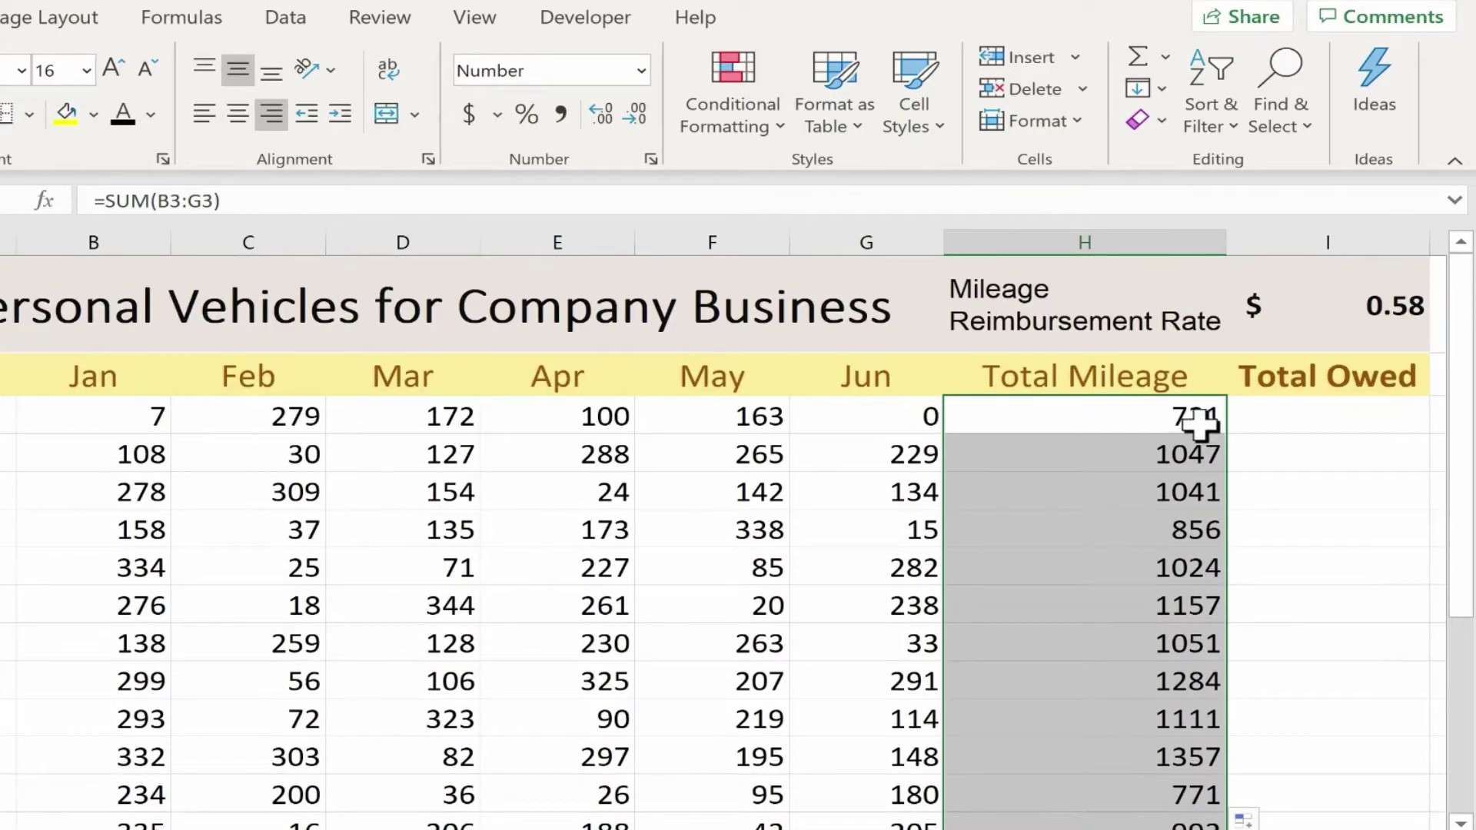
Compare the copied SUM formulas in H3 through H6, including the cells referenced by H6.
{"action": "left_click", "coordinate": [1207, 421]}
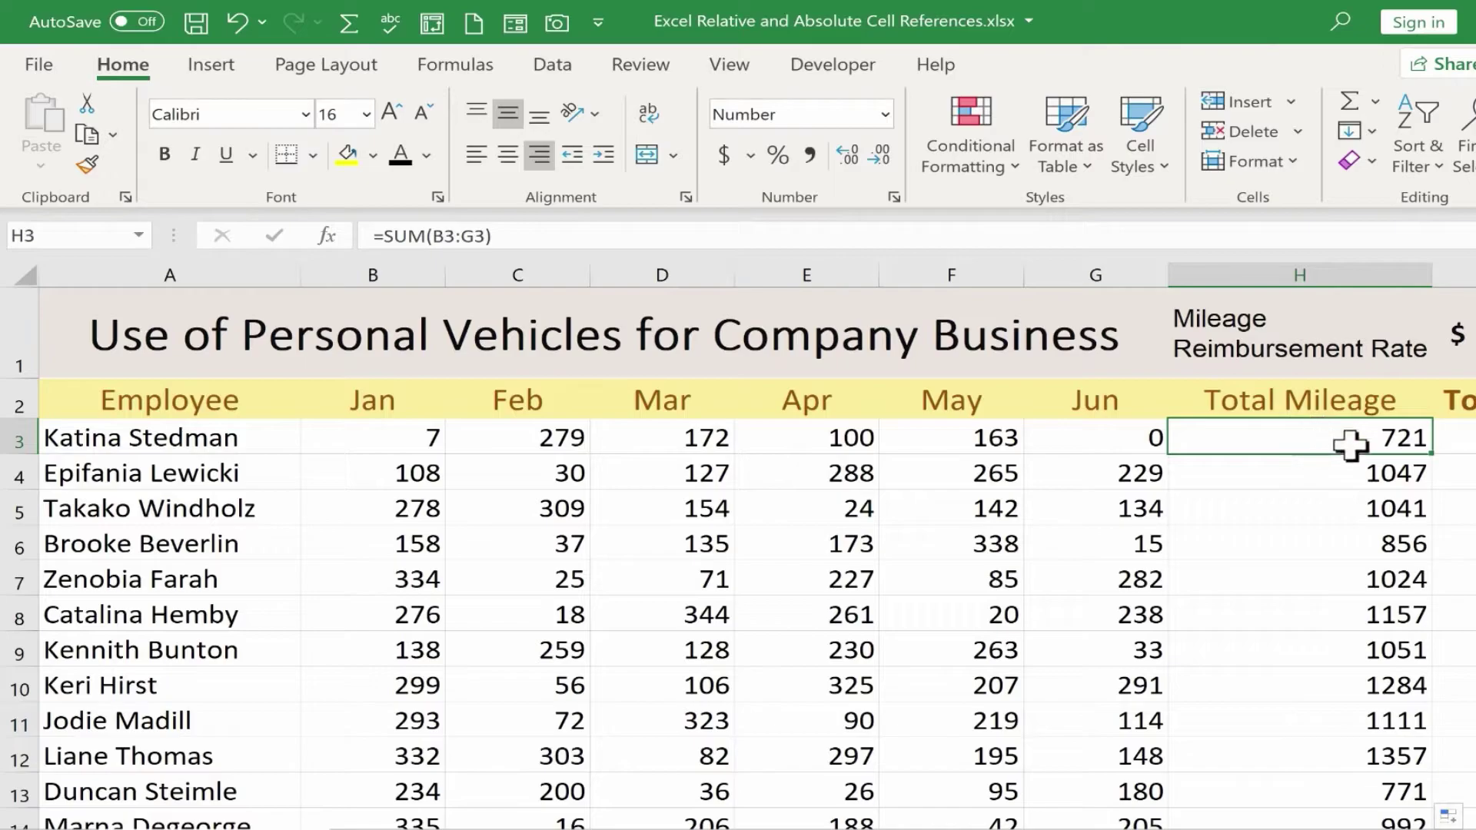
{"action": "left_click", "coordinate": [1380, 466]}
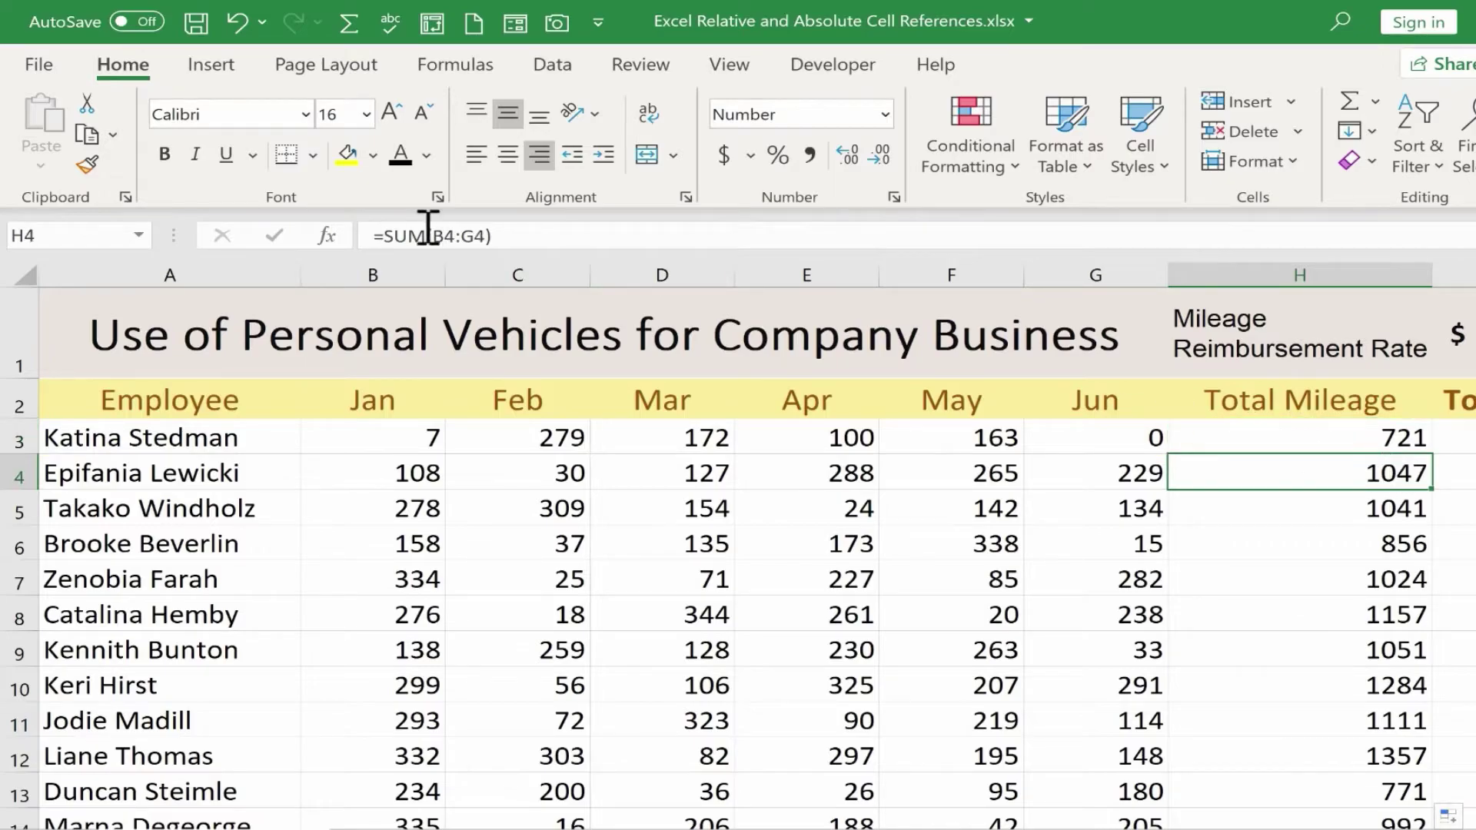
{"action": "left_click", "coordinate": [1405, 509]}
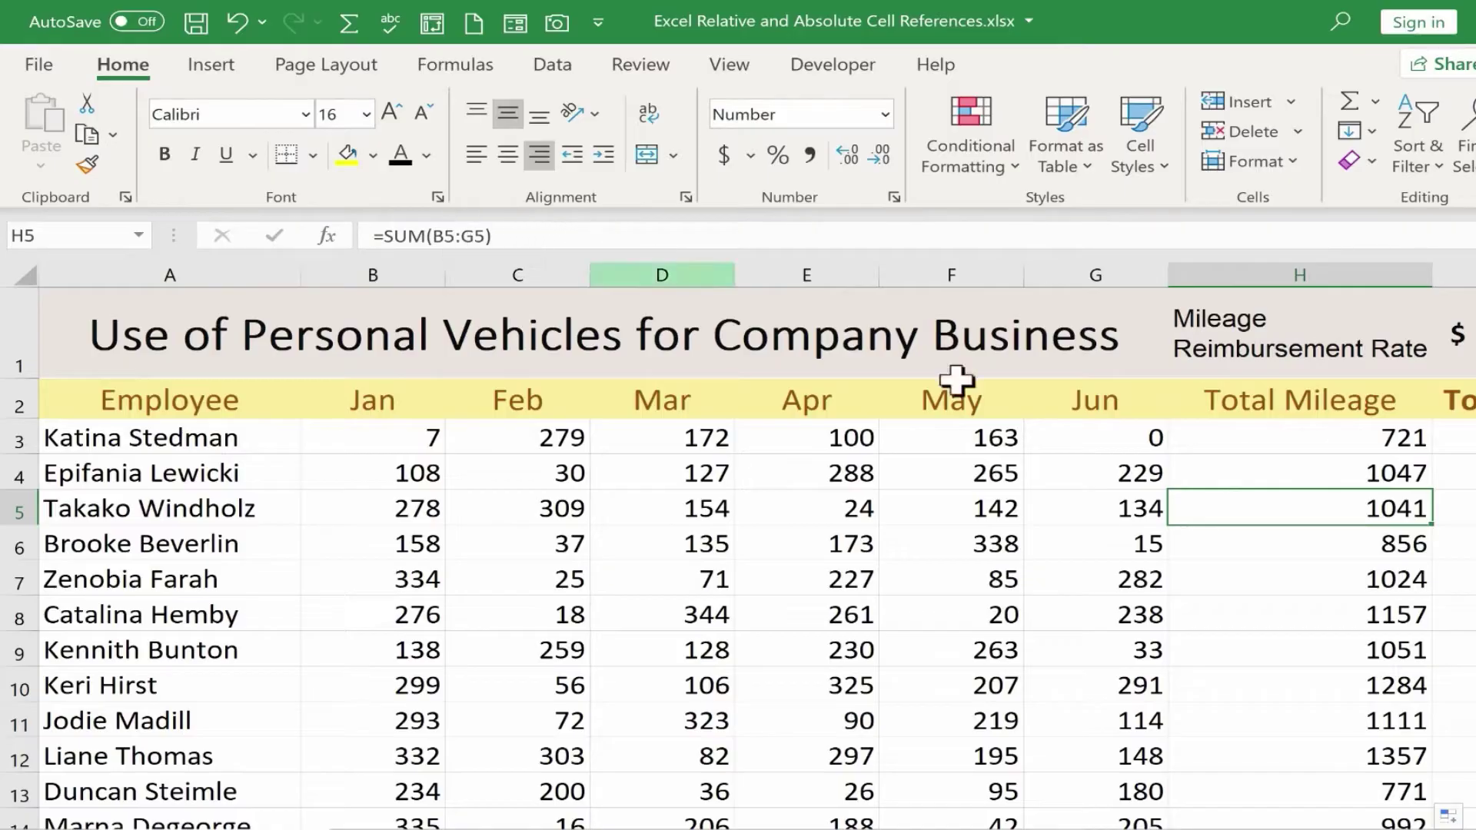
{"action": "double_click", "coordinate": [1417, 551]}
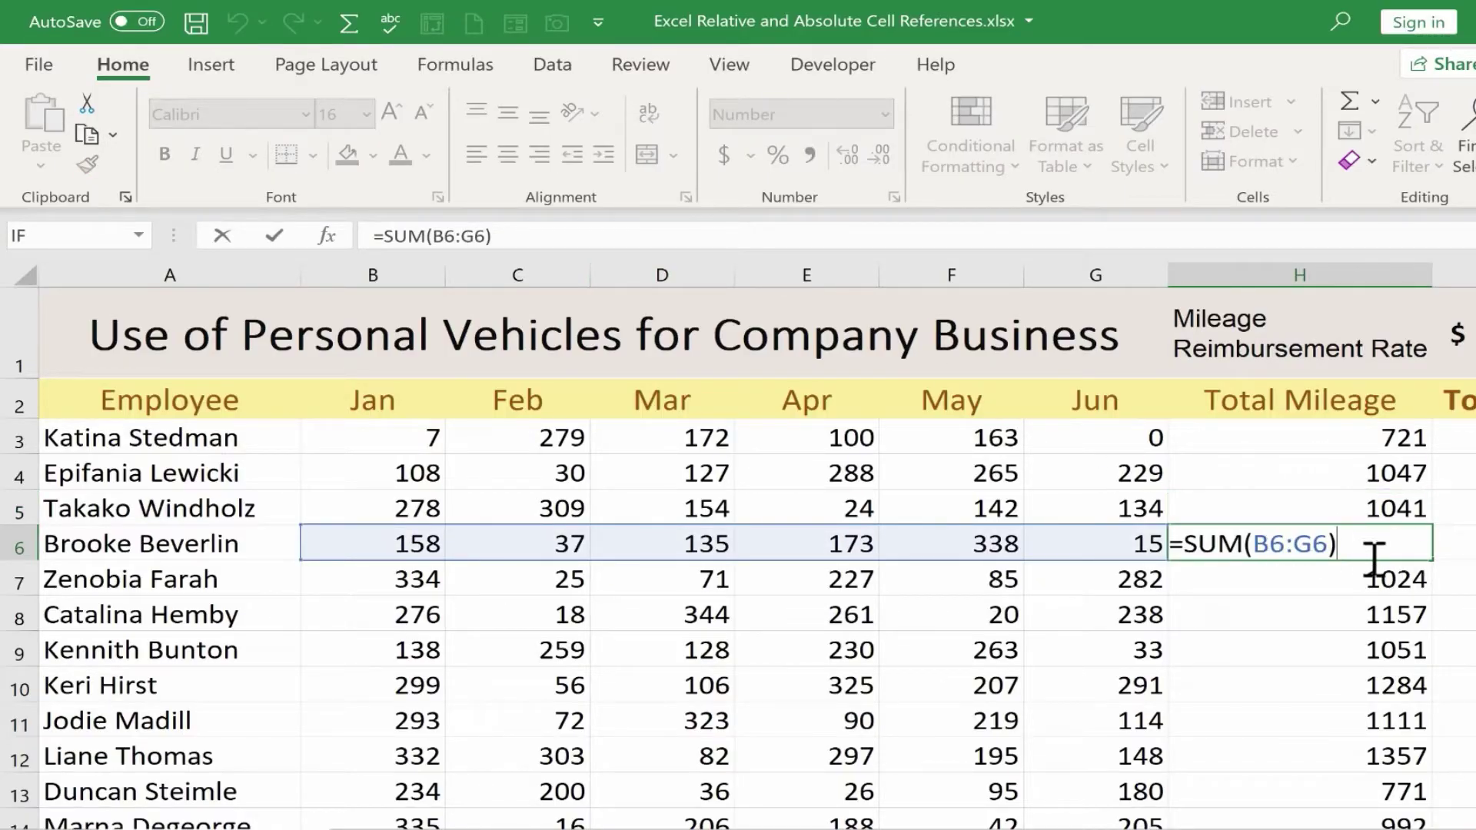
{"action": "key", "text": "Escape"}
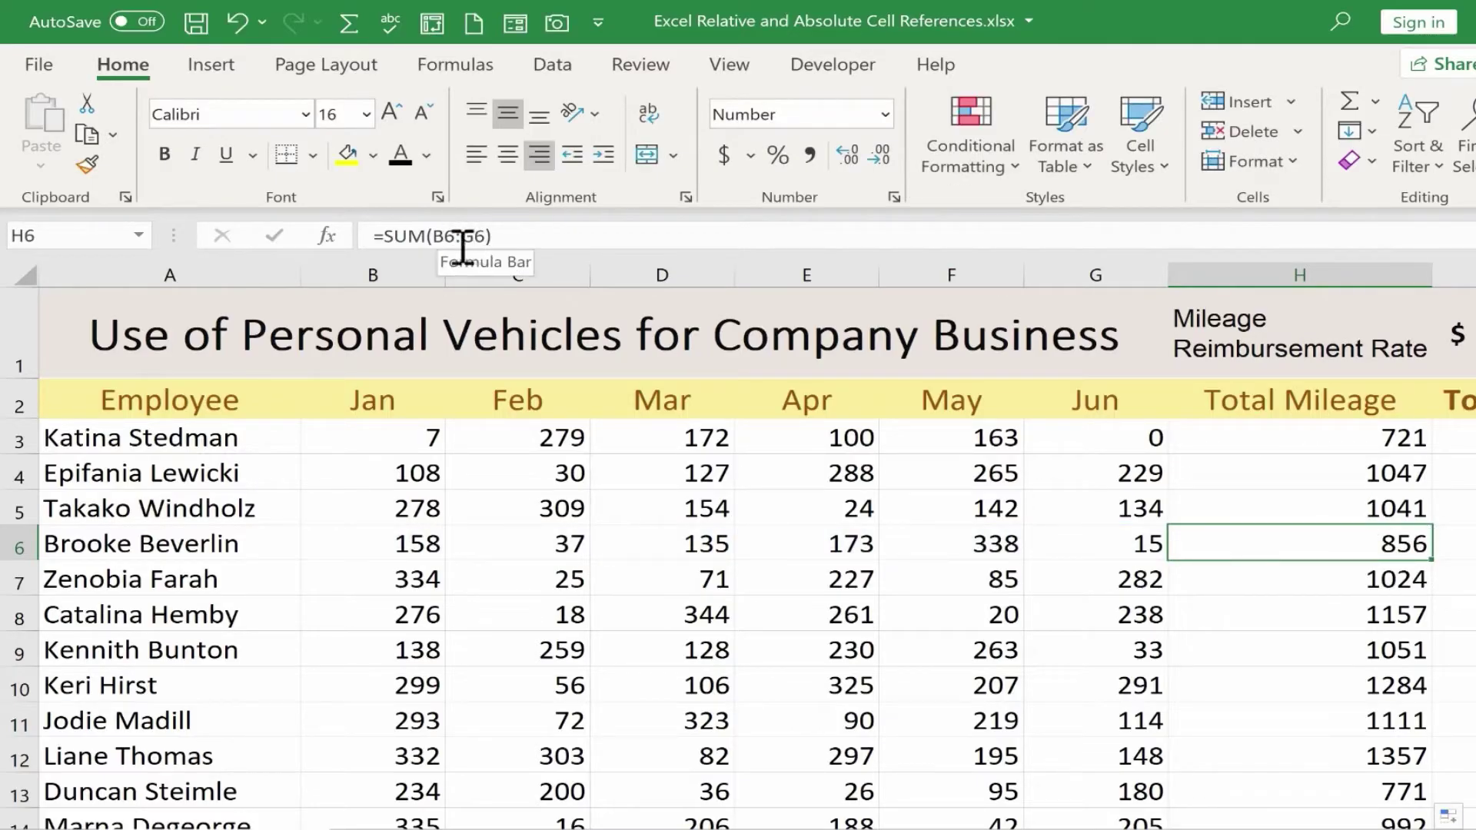
Check how the row references change in the Total Mileage formulas from H3 to H8 and in H13 and H22.
{"action": "left_click", "coordinate": [1380, 440]}
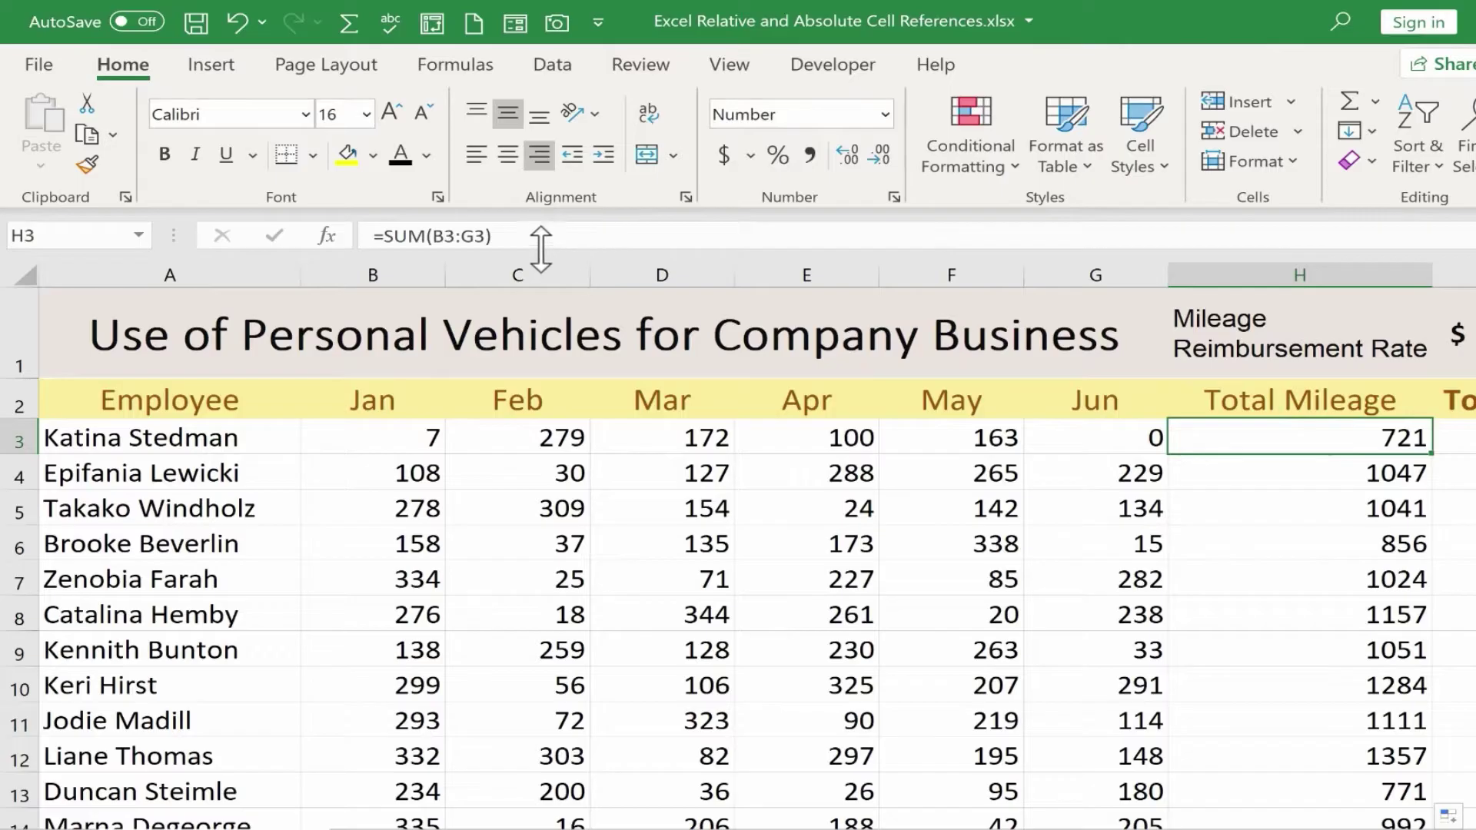
{"action": "left_click", "coordinate": [1393, 478]}
{"action": "key", "text": "Down"}
{"action": "key", "text": "Down"}
{"action": "key", "text": "Down"}
{"action": "key", "text": "Down"}
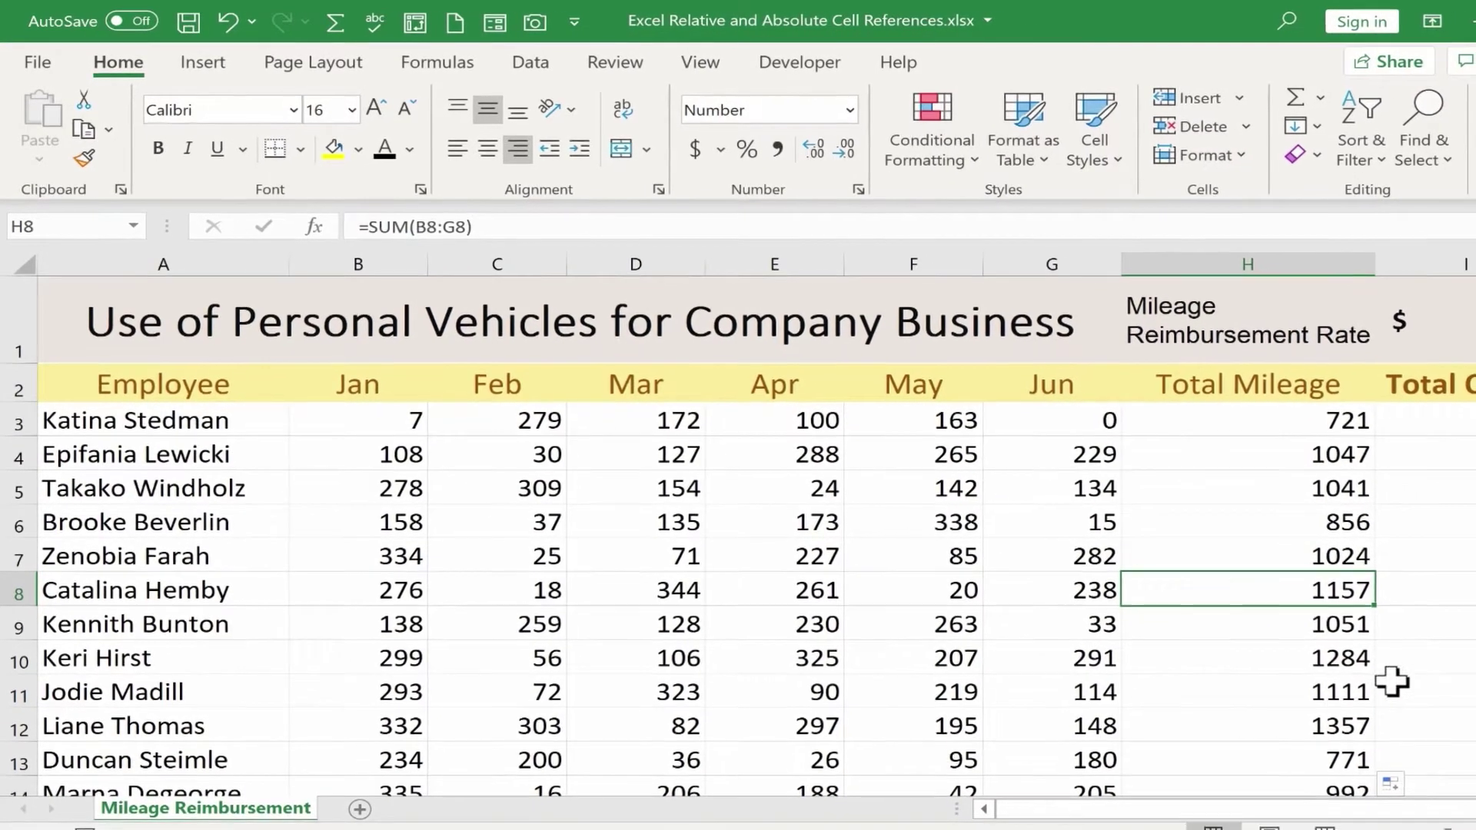
{"action": "left_click", "coordinate": [1301, 759]}
{"action": "scroll", "coordinate": [1272, 712], "scroll_direction": "down", "scroll_amount": 2}
{"action": "scroll", "coordinate": [1267, 715], "scroll_direction": "up", "scroll_amount": 2}
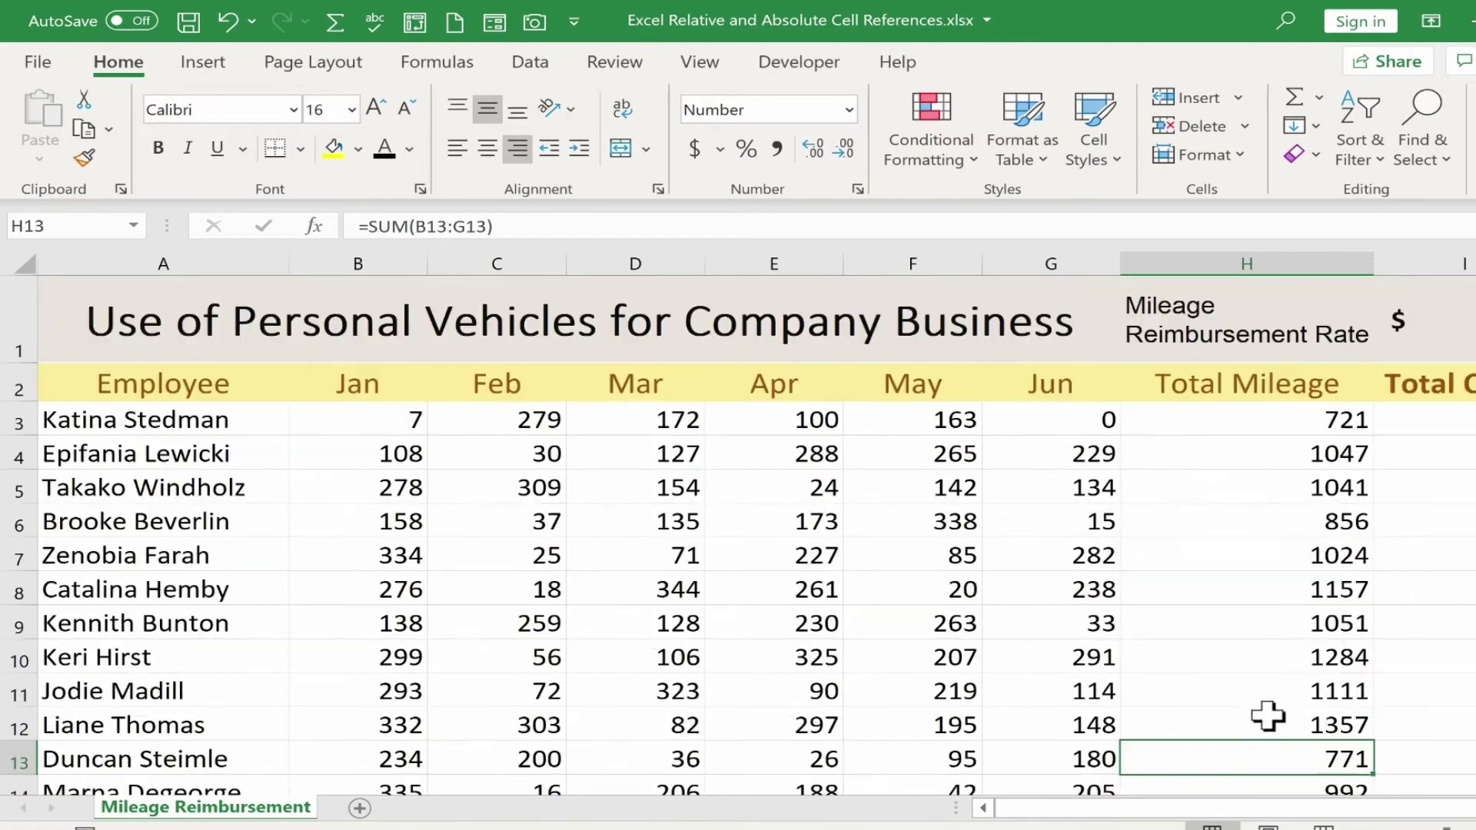
{"action": "scroll", "coordinate": [1276, 722], "scroll_direction": "down", "scroll_amount": 3}
{"action": "left_click", "coordinate": [1292, 696]}
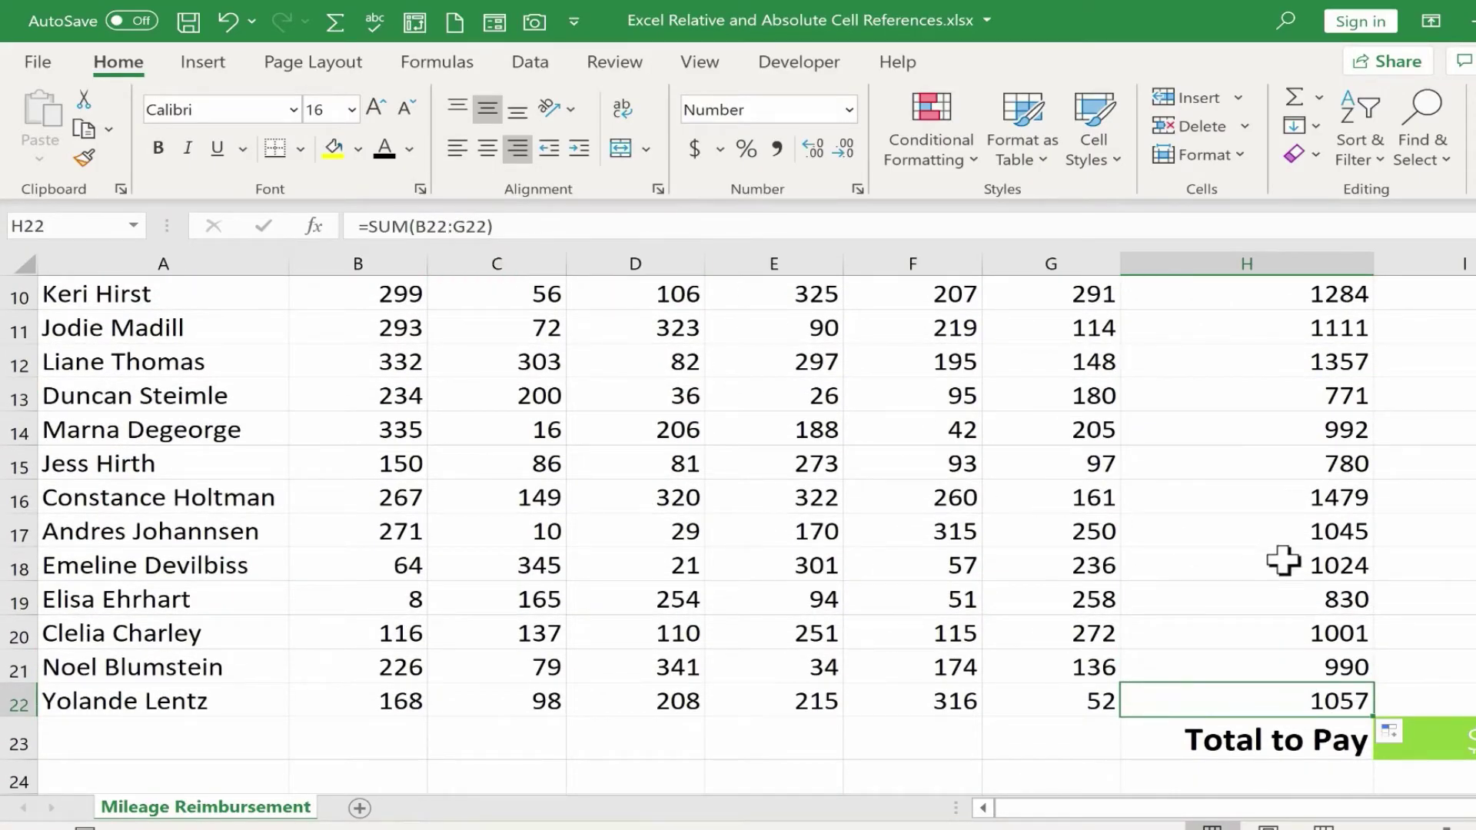
{"action": "scroll", "coordinate": [1337, 586], "scroll_direction": "up", "scroll_amount": 1}
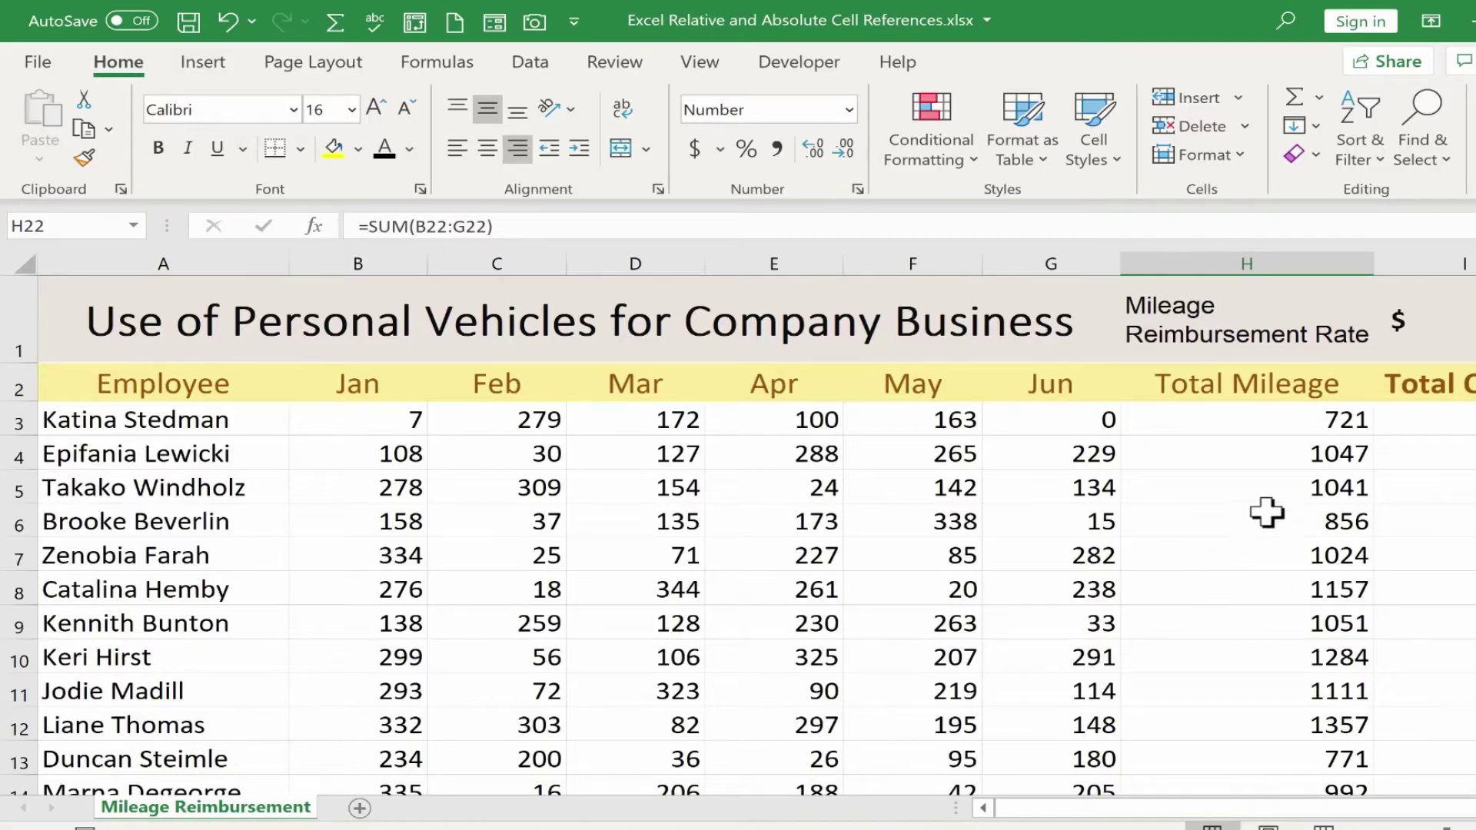
Fill the Total Mileage formula from H3 into H4 again.
{"action": "left_click", "coordinate": [1349, 423]}
{"action": "left_click", "coordinate": [1337, 463]}
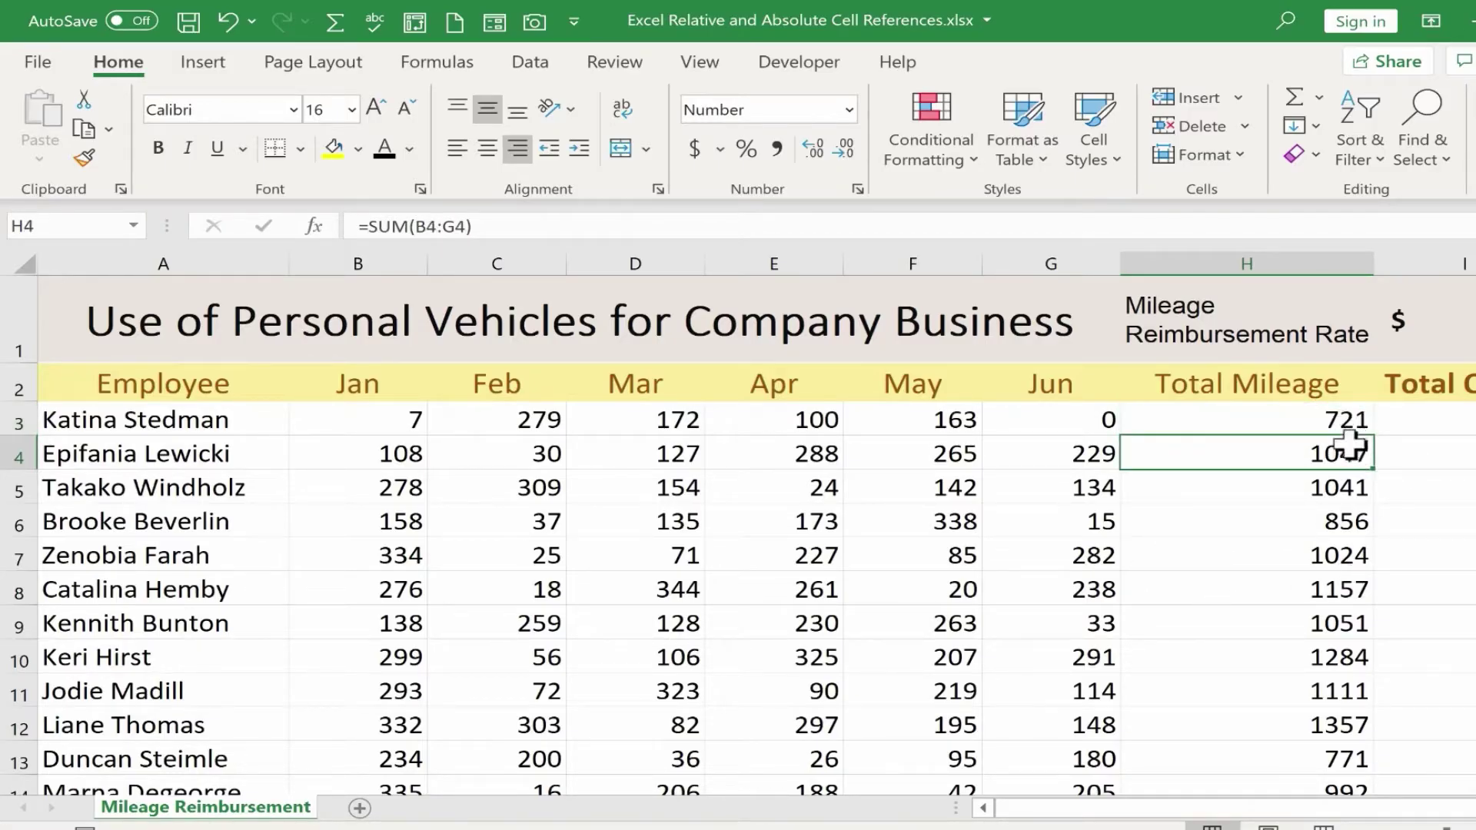
{"action": "left_click", "coordinate": [1345, 420]}
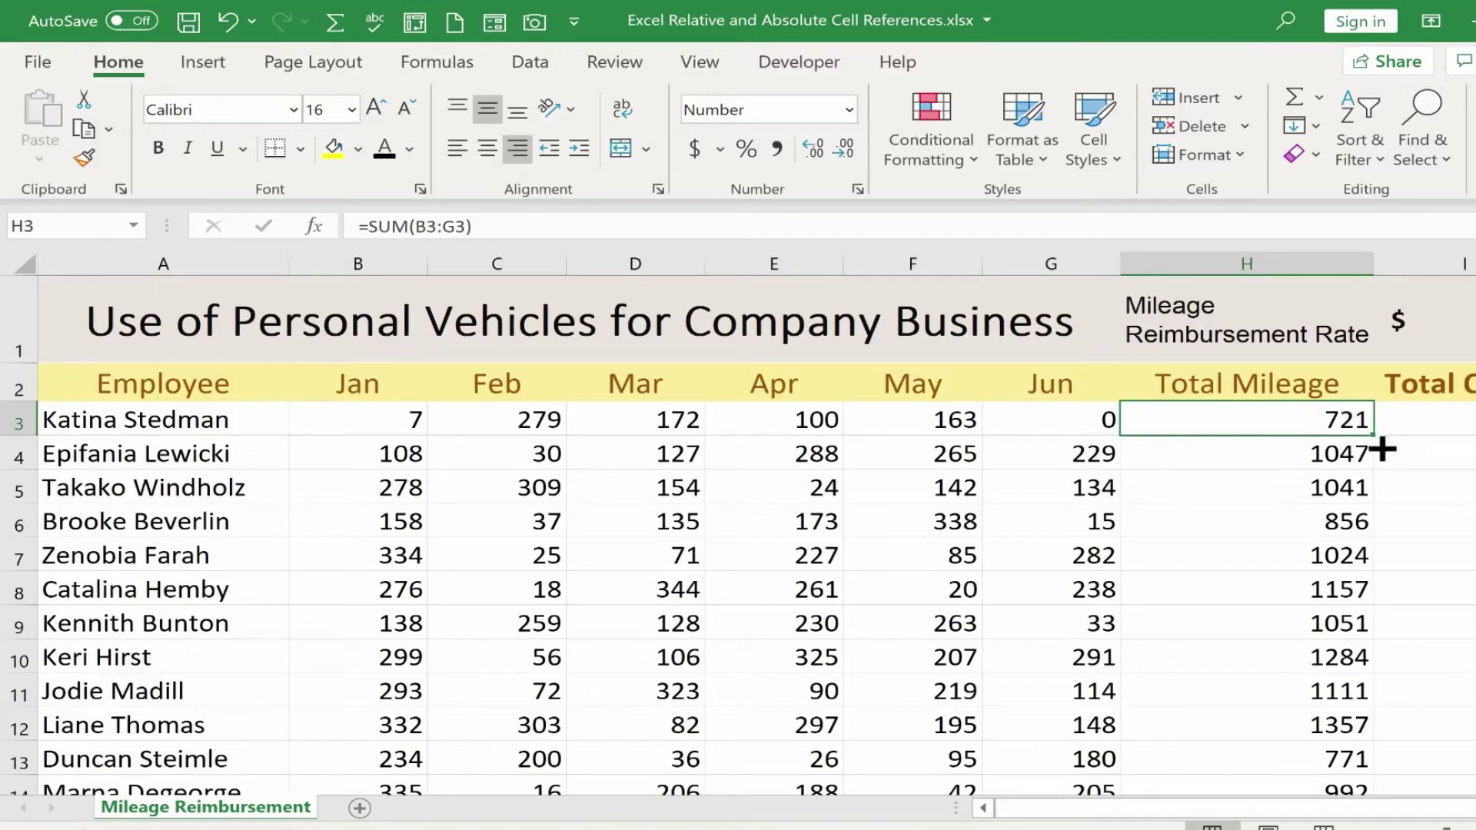
{"action": "left_click_drag", "start_coordinate": [1377, 445], "coordinate": [1372, 465]}
{"action": "left_click", "coordinate": [1357, 452]}
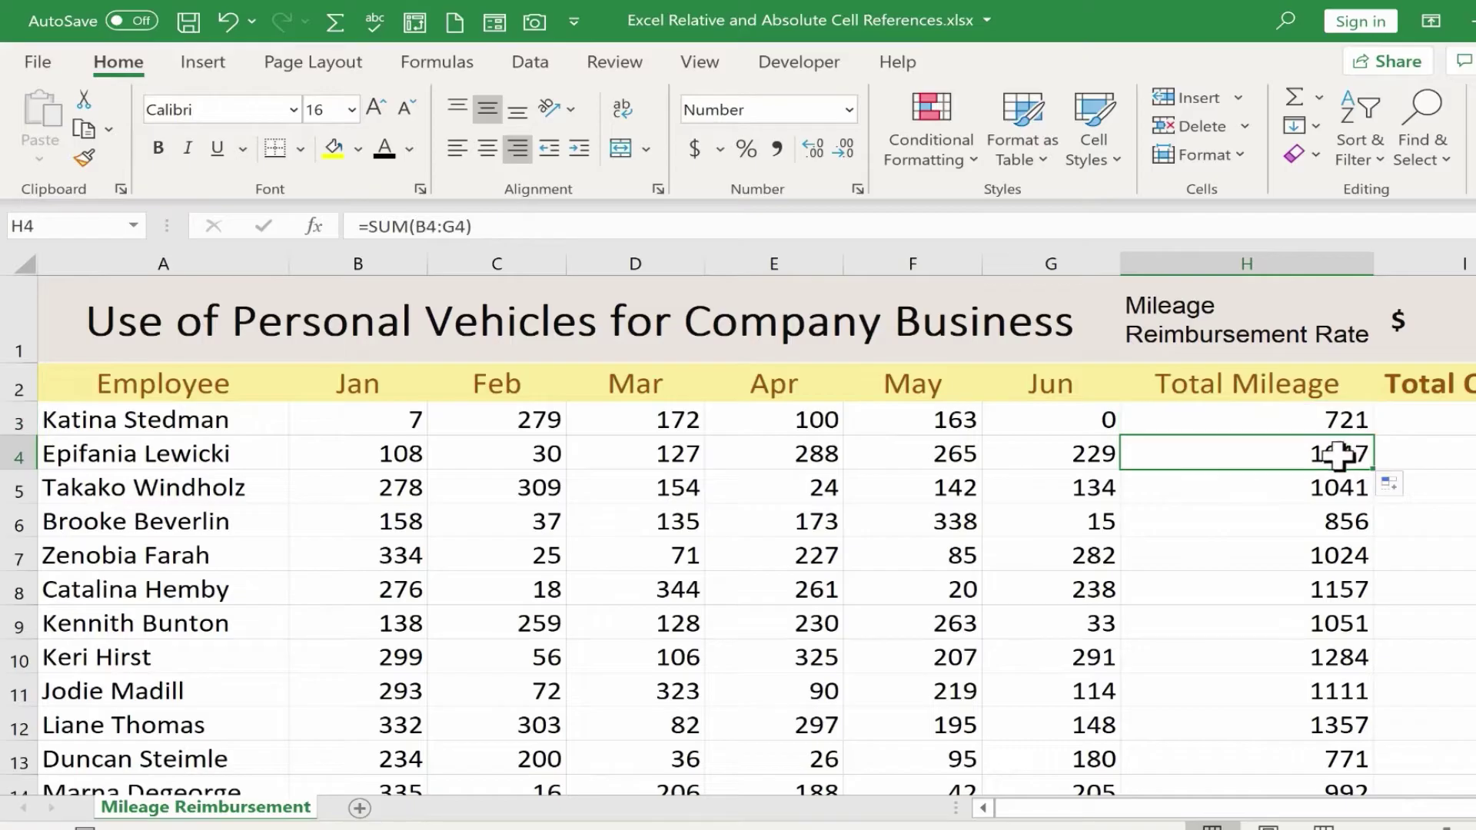
Inspect the cell ranges referenced by the SUM formulas in H3 and H4 and look over the Total Mileage column.
{"action": "double_click", "coordinate": [1351, 419]}
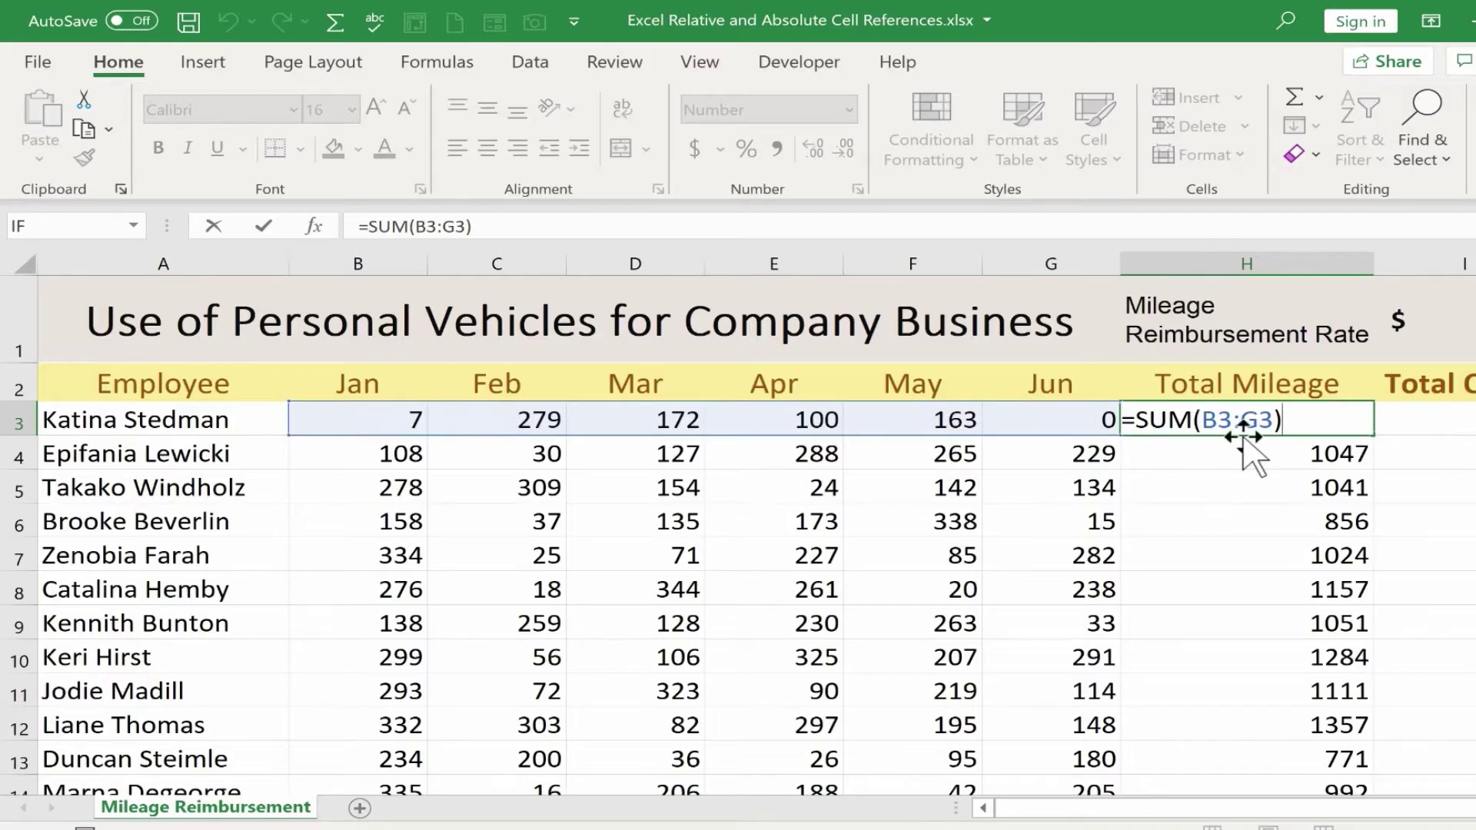
{"action": "key", "text": "ctrl+Return"}
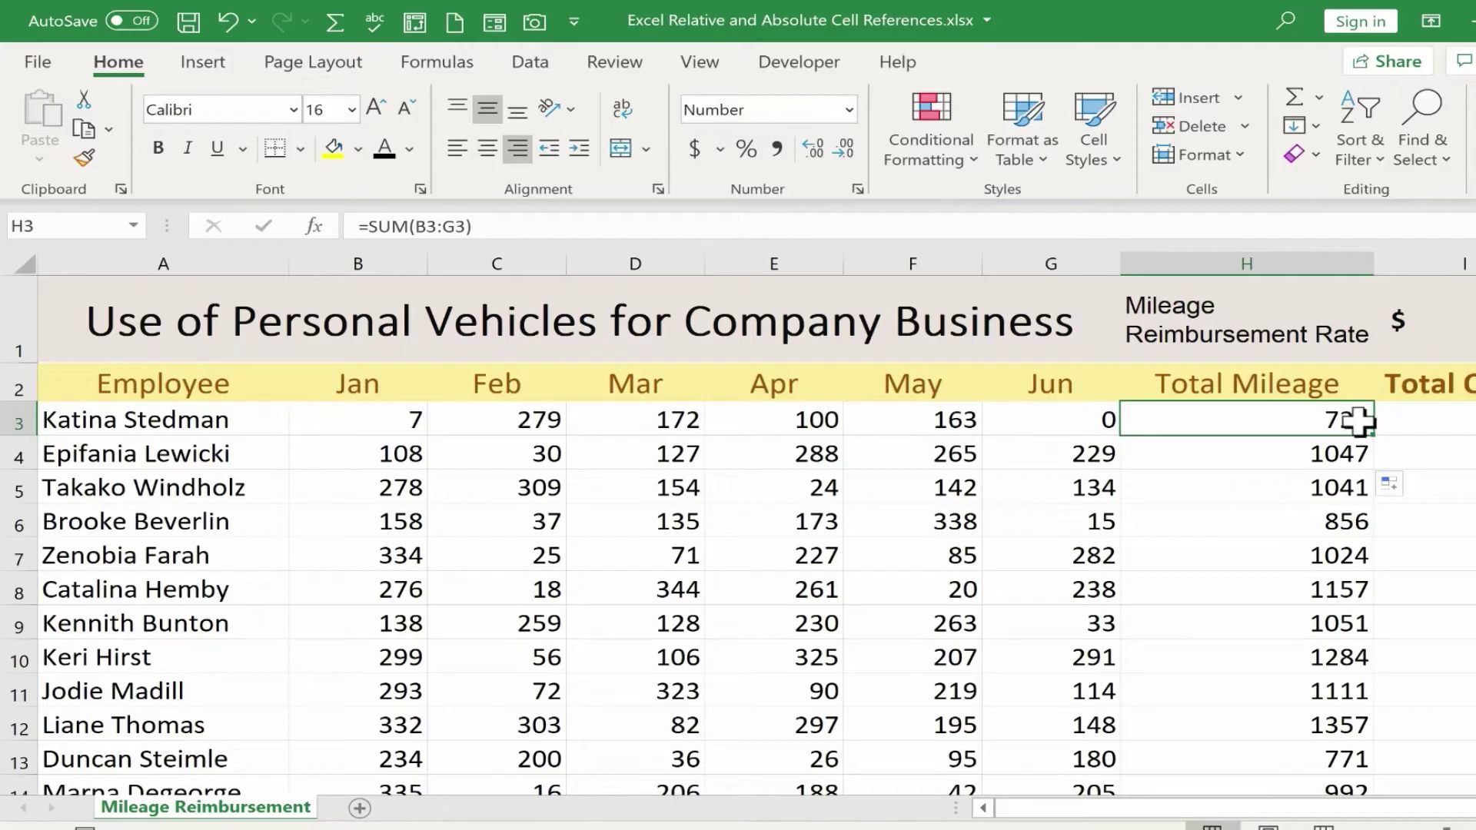
{"action": "left_click", "coordinate": [1327, 452]}
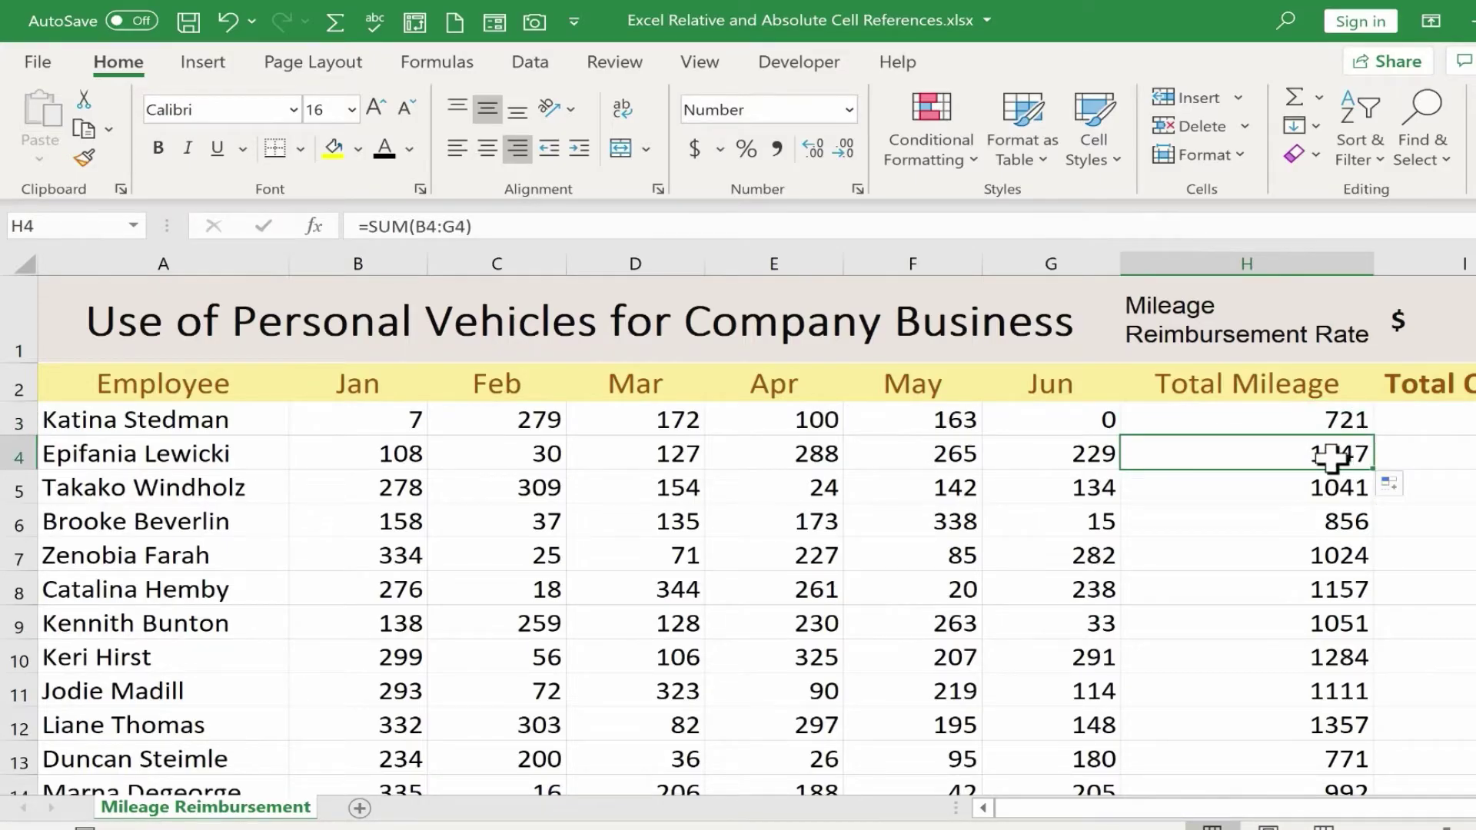
{"action": "double_click", "coordinate": [1333, 456]}
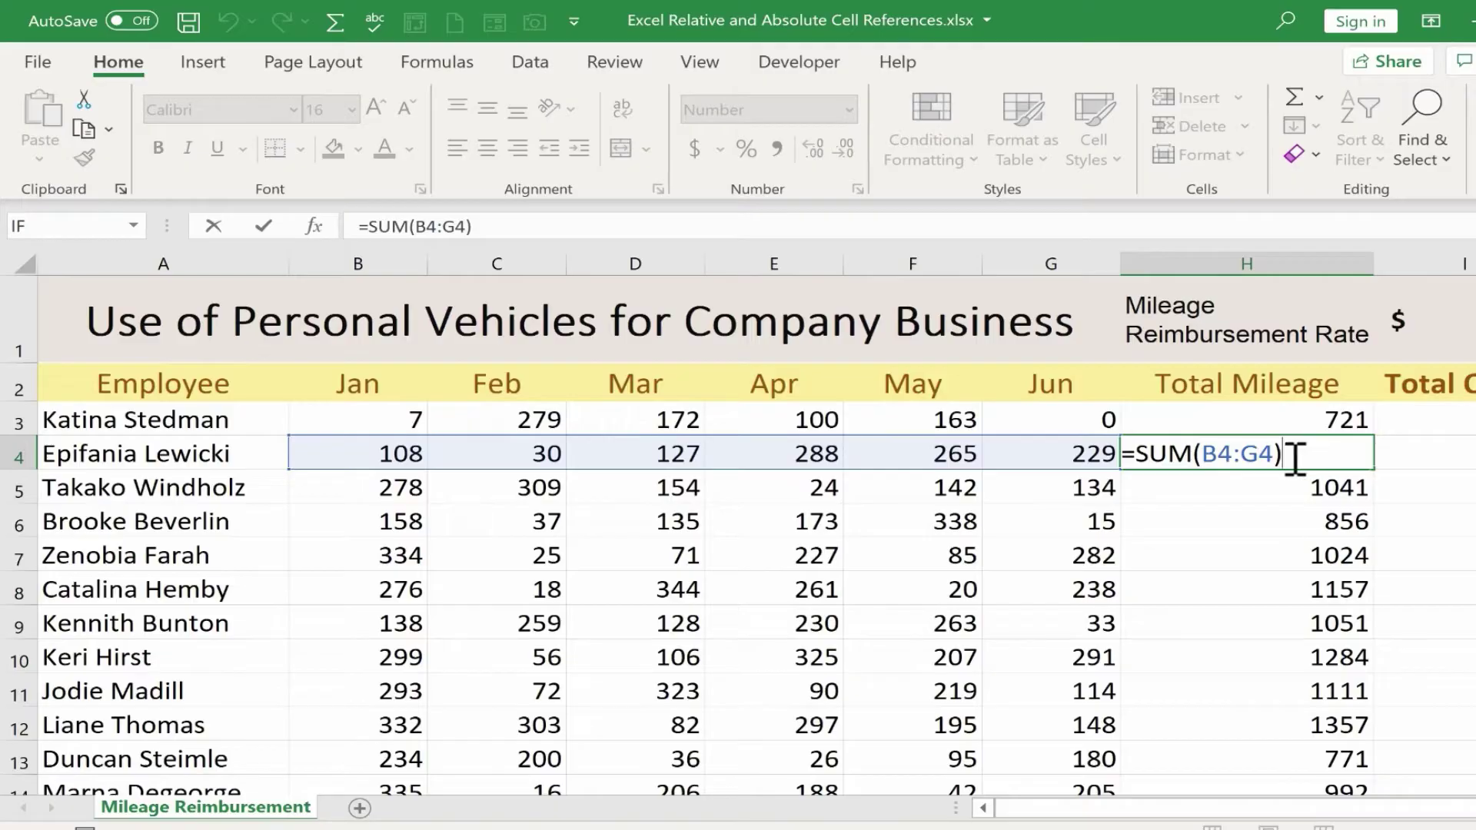
{"action": "key", "text": "ctrl+Return"}
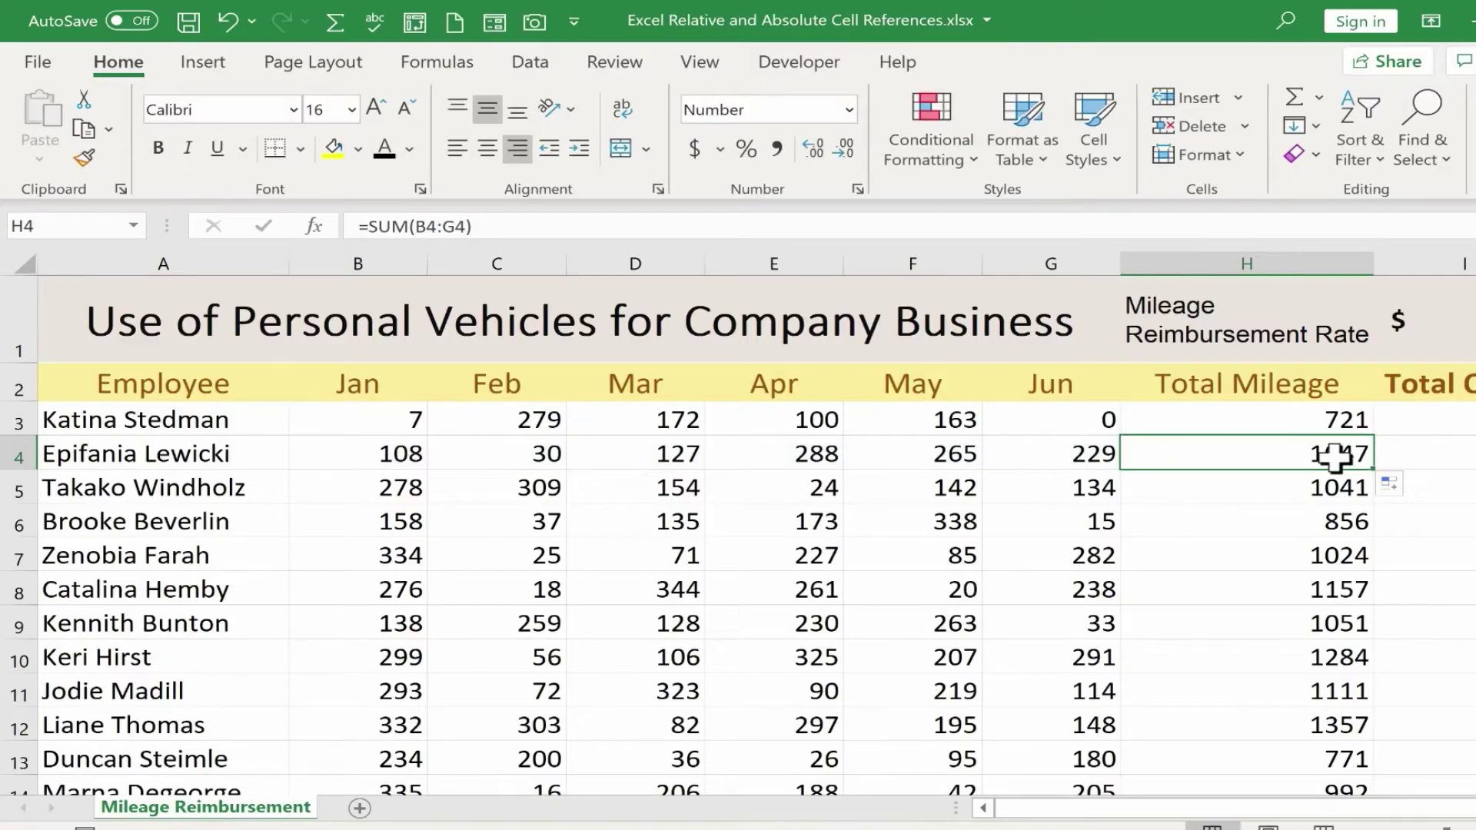
{"action": "left_click", "coordinate": [1321, 422]}
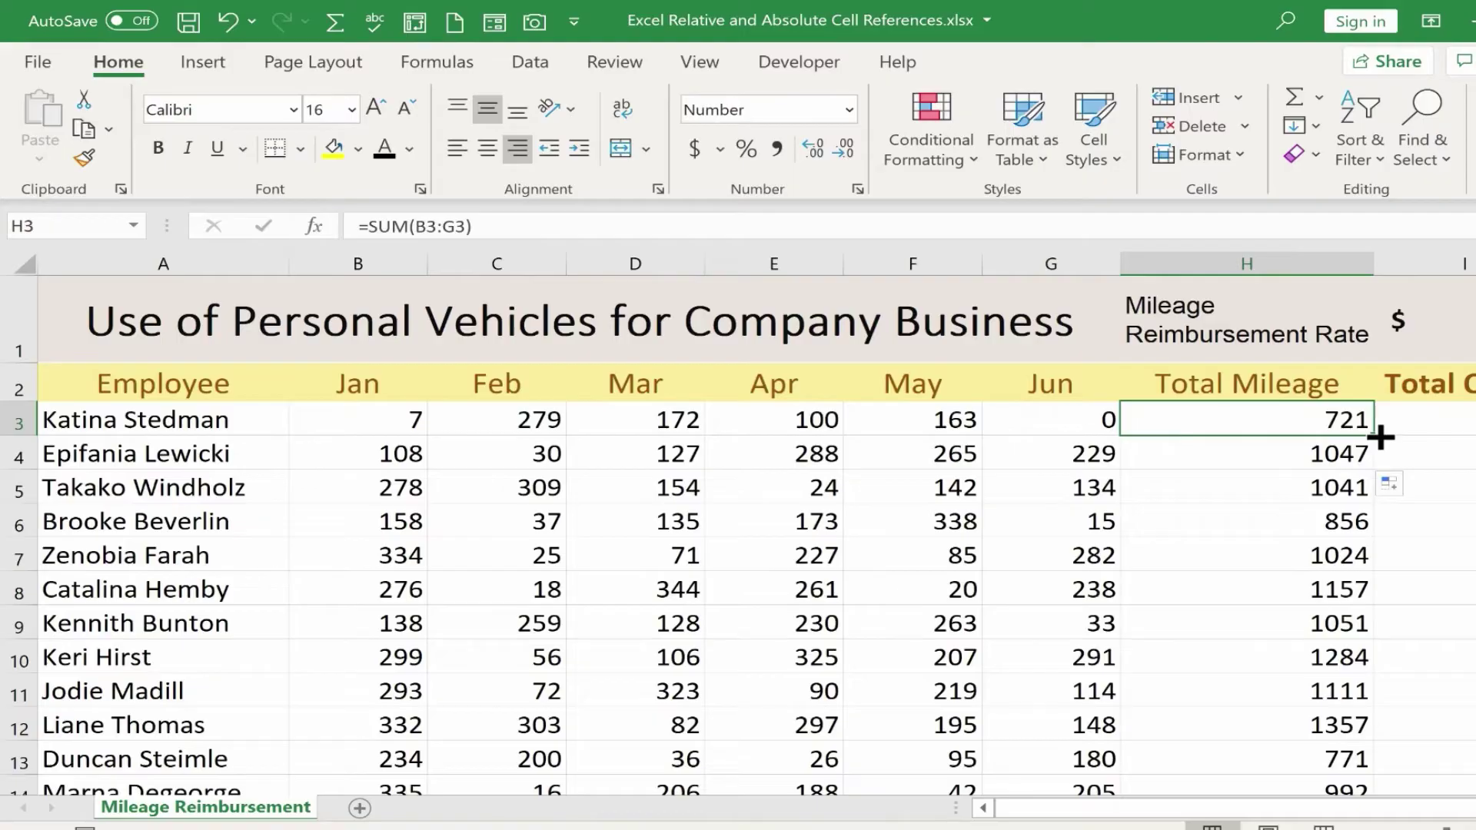
{"action": "scroll", "coordinate": [1298, 566], "scroll_direction": "down", "scroll_amount": 3}
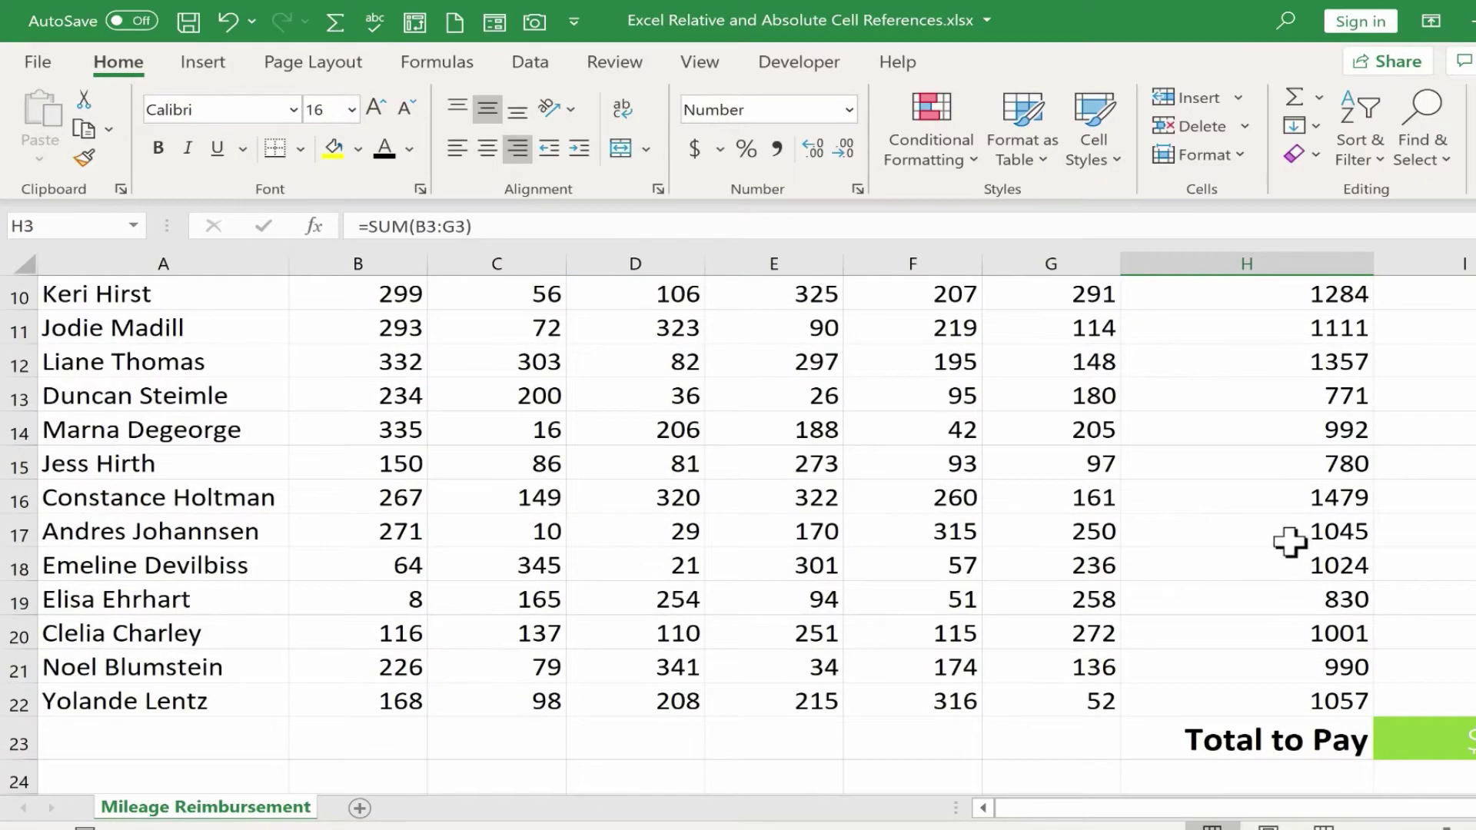
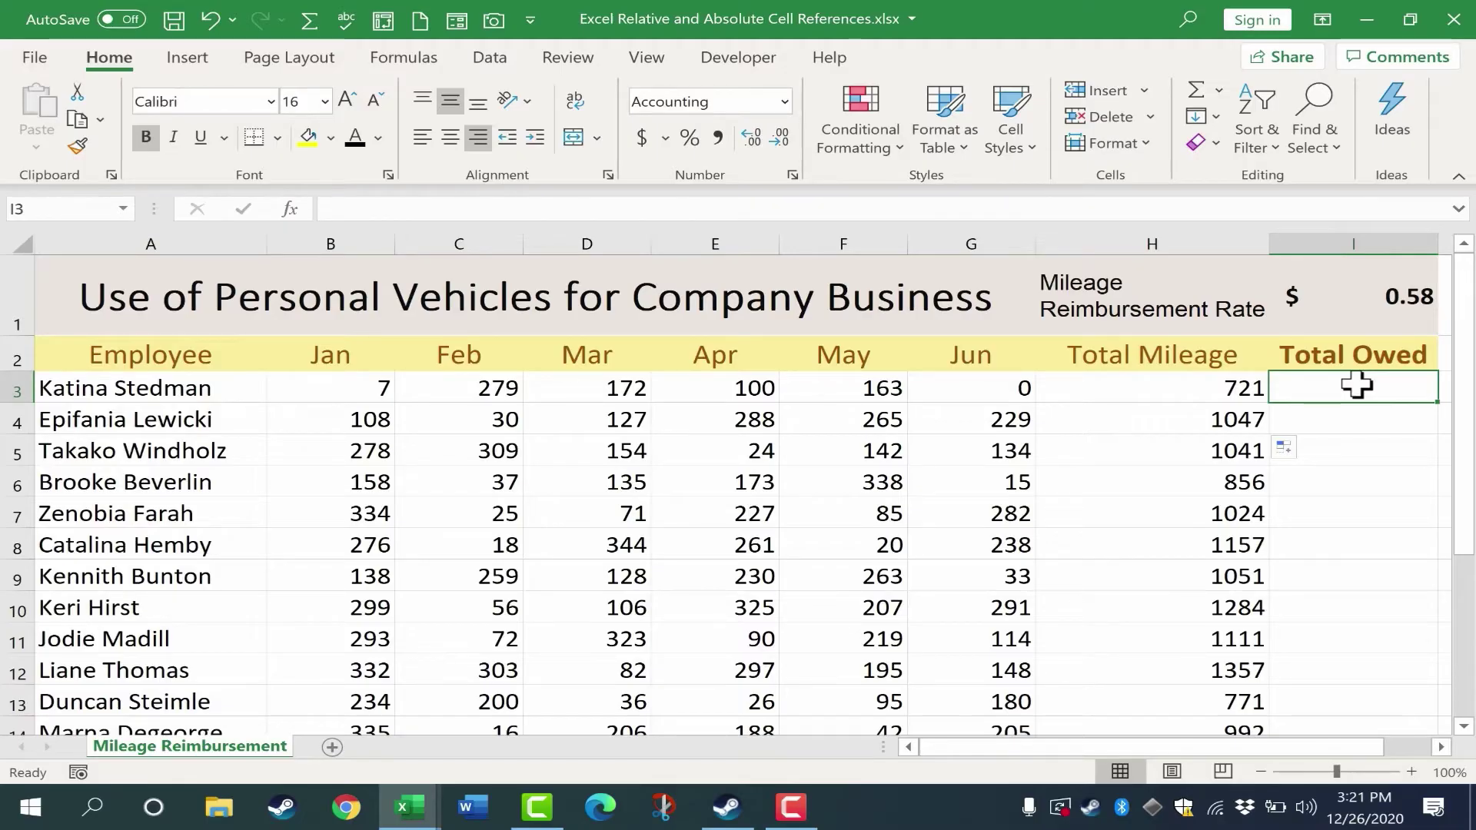
Enter the formula =H3*I1 in cell I3 to multiply the first employee's total mileage by the reimbursement rate.
{"action": "type", "text": "="}
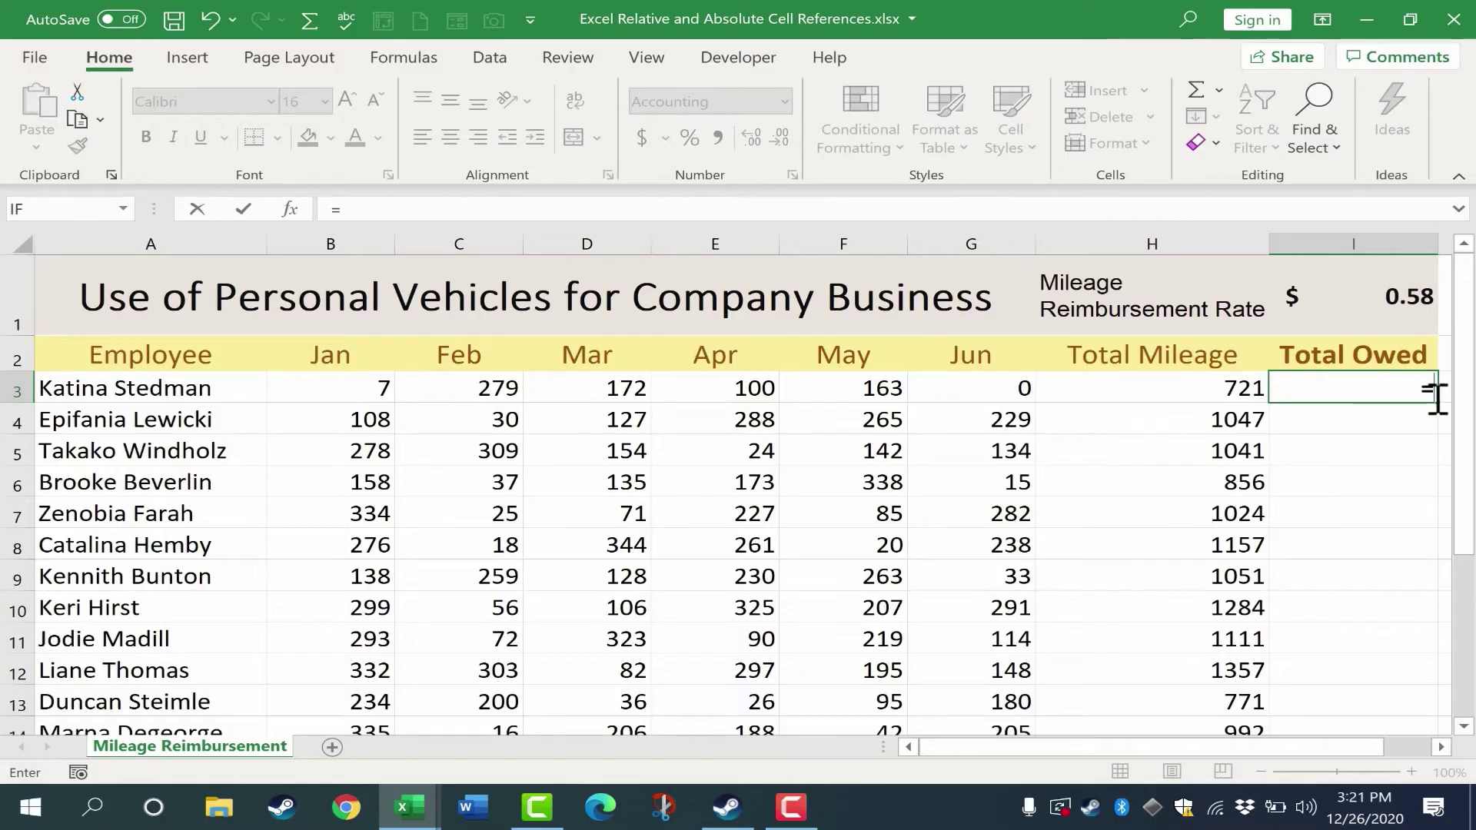
{"action": "left_click", "coordinate": [1222, 387]}
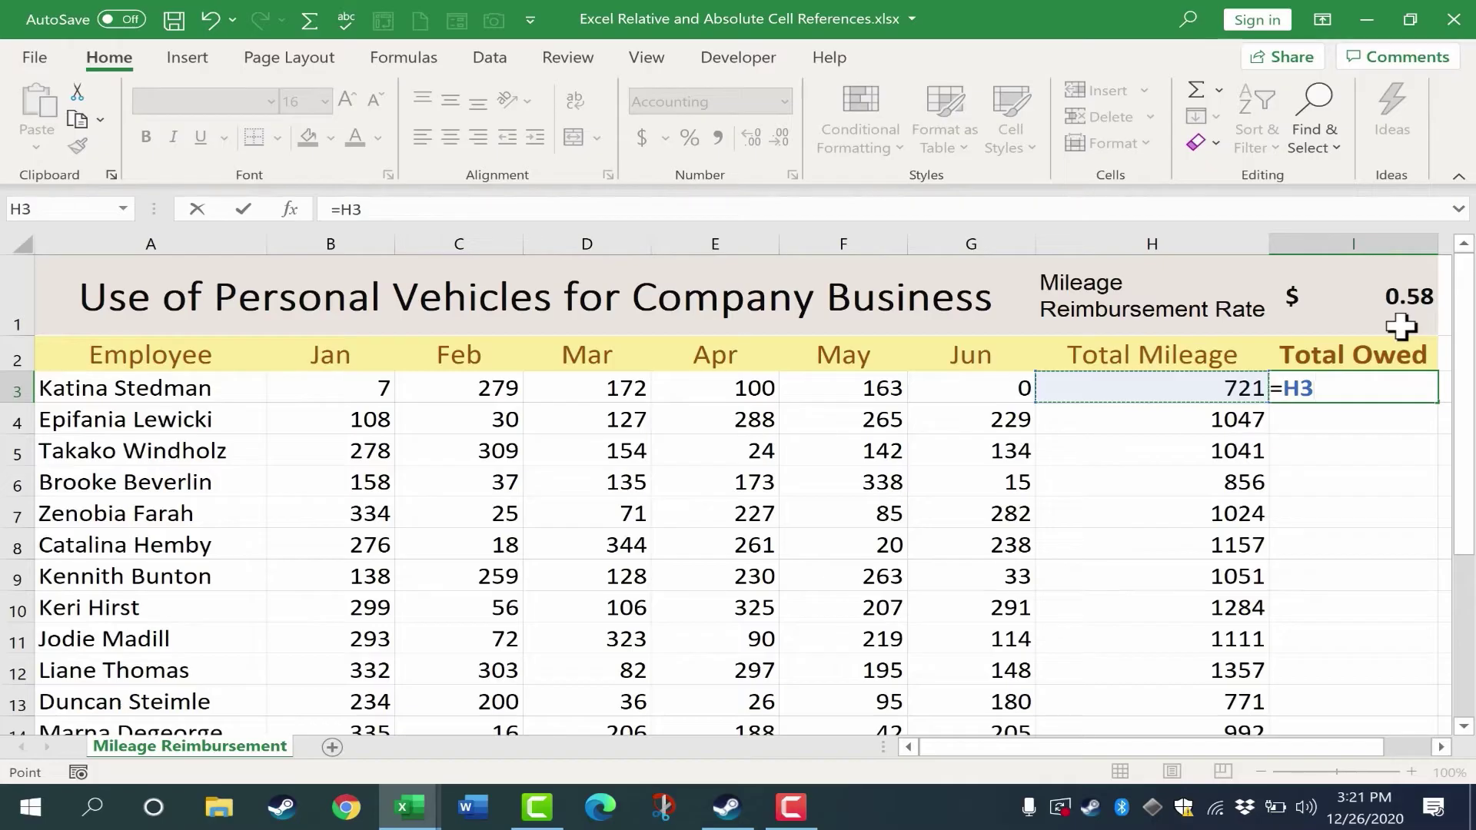
{"action": "type", "text": "*"}
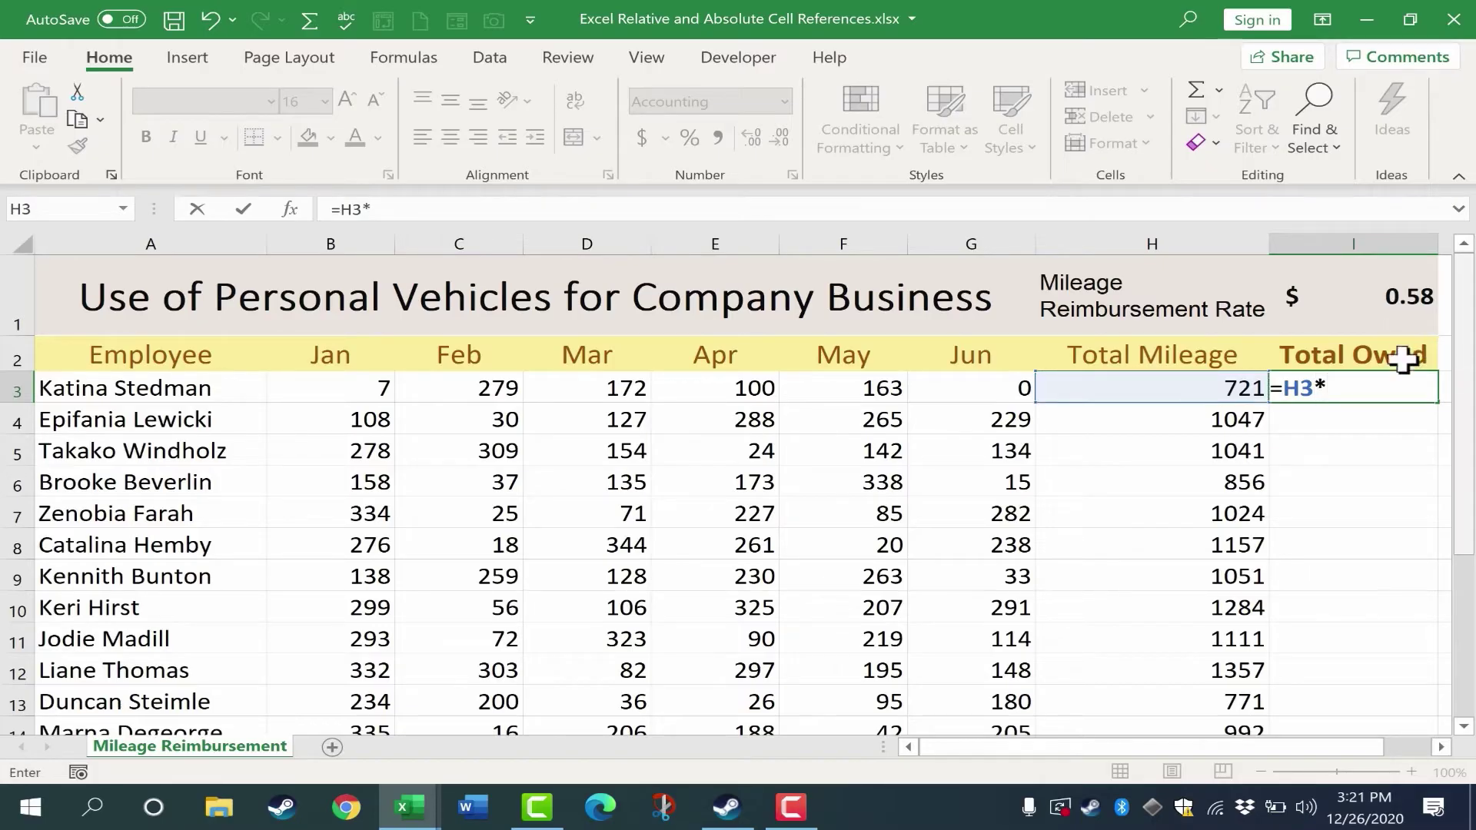
{"action": "left_click", "coordinate": [1392, 302]}
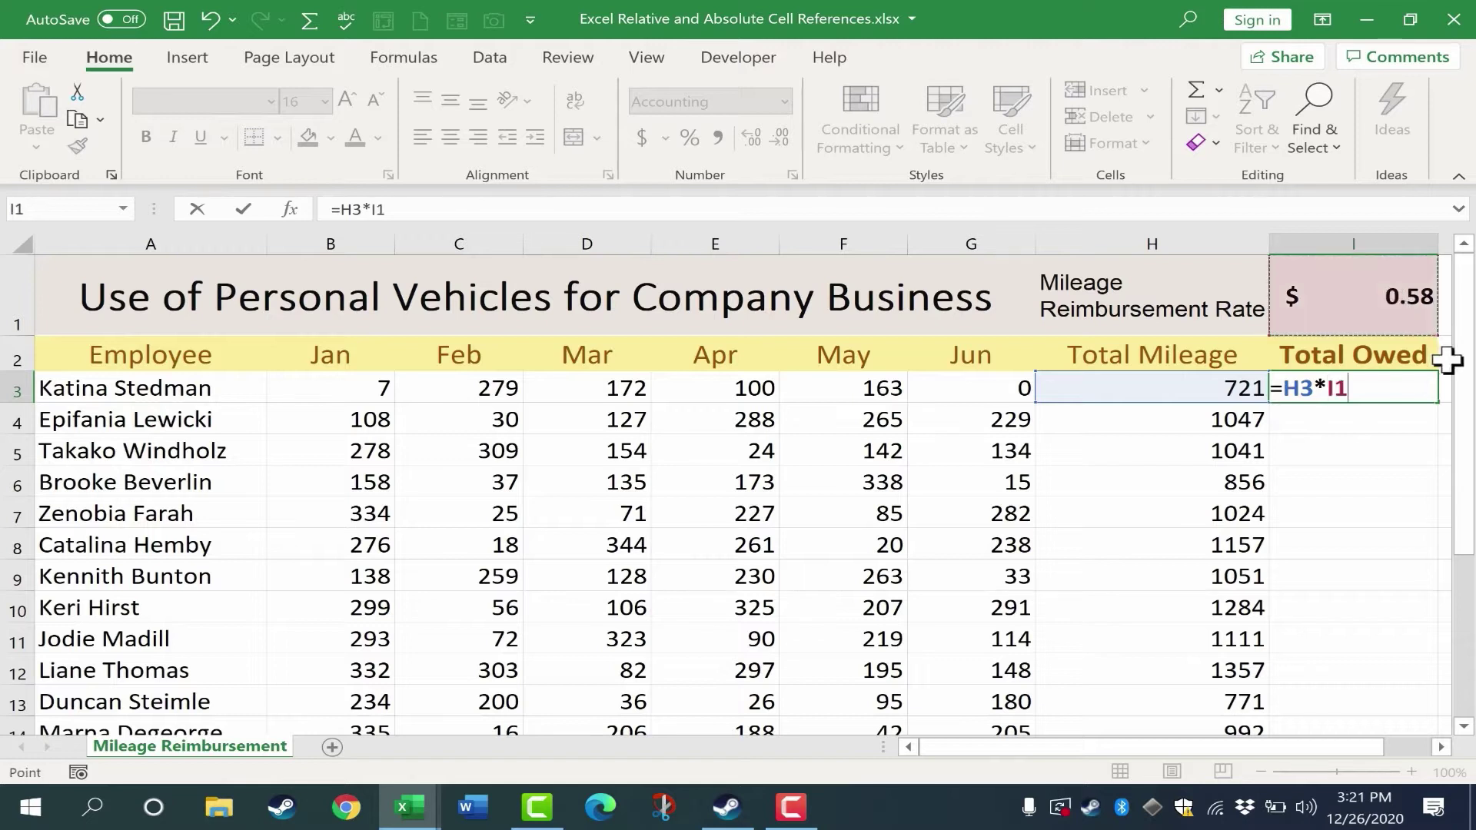
{"action": "key", "text": "Return"}
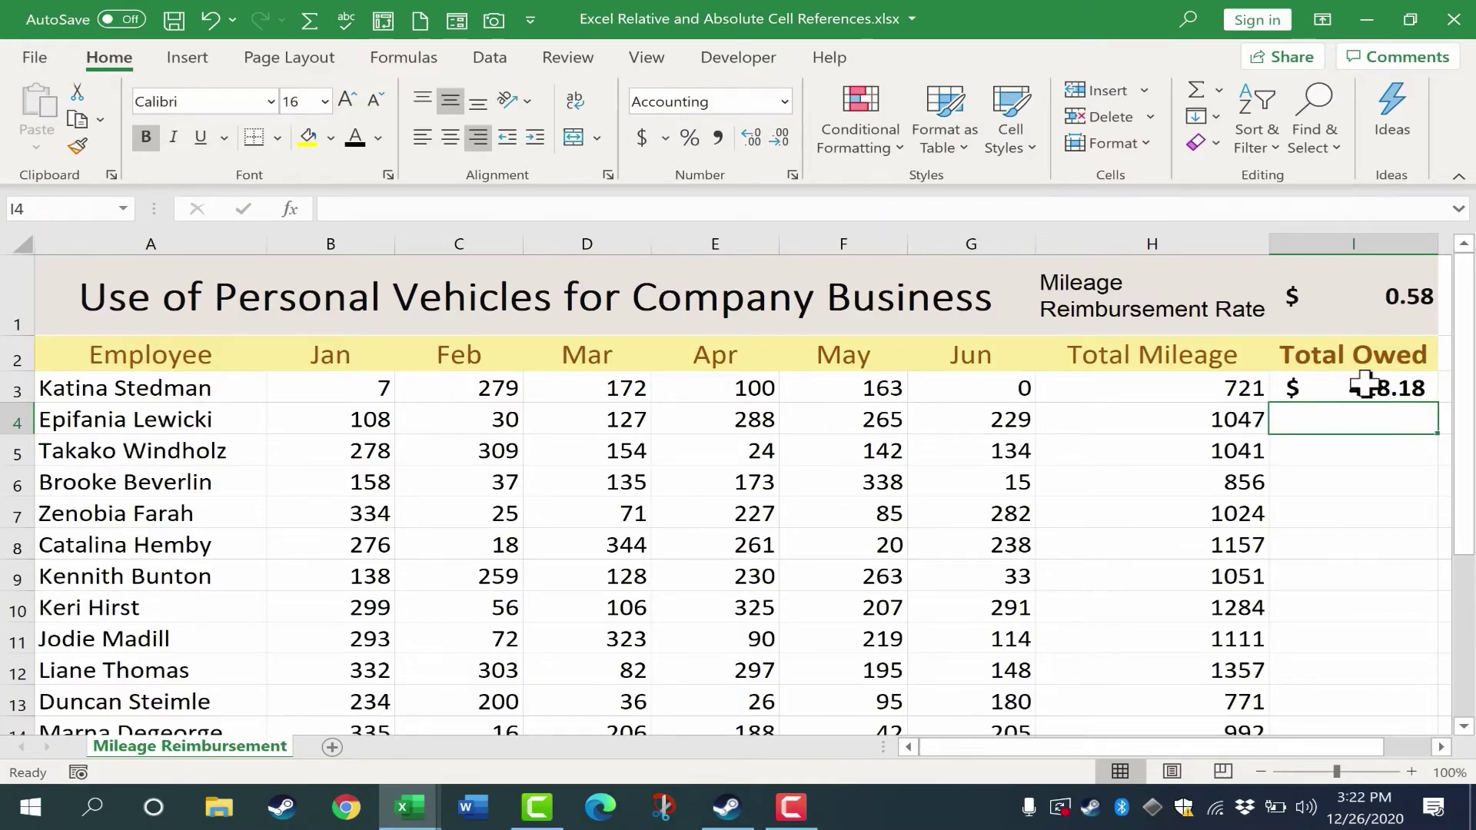
Fill the Total Owed formula from I3 down to I22.
{"action": "left_click_drag", "start_coordinate": [1336, 761], "coordinate": [1364, 757]}
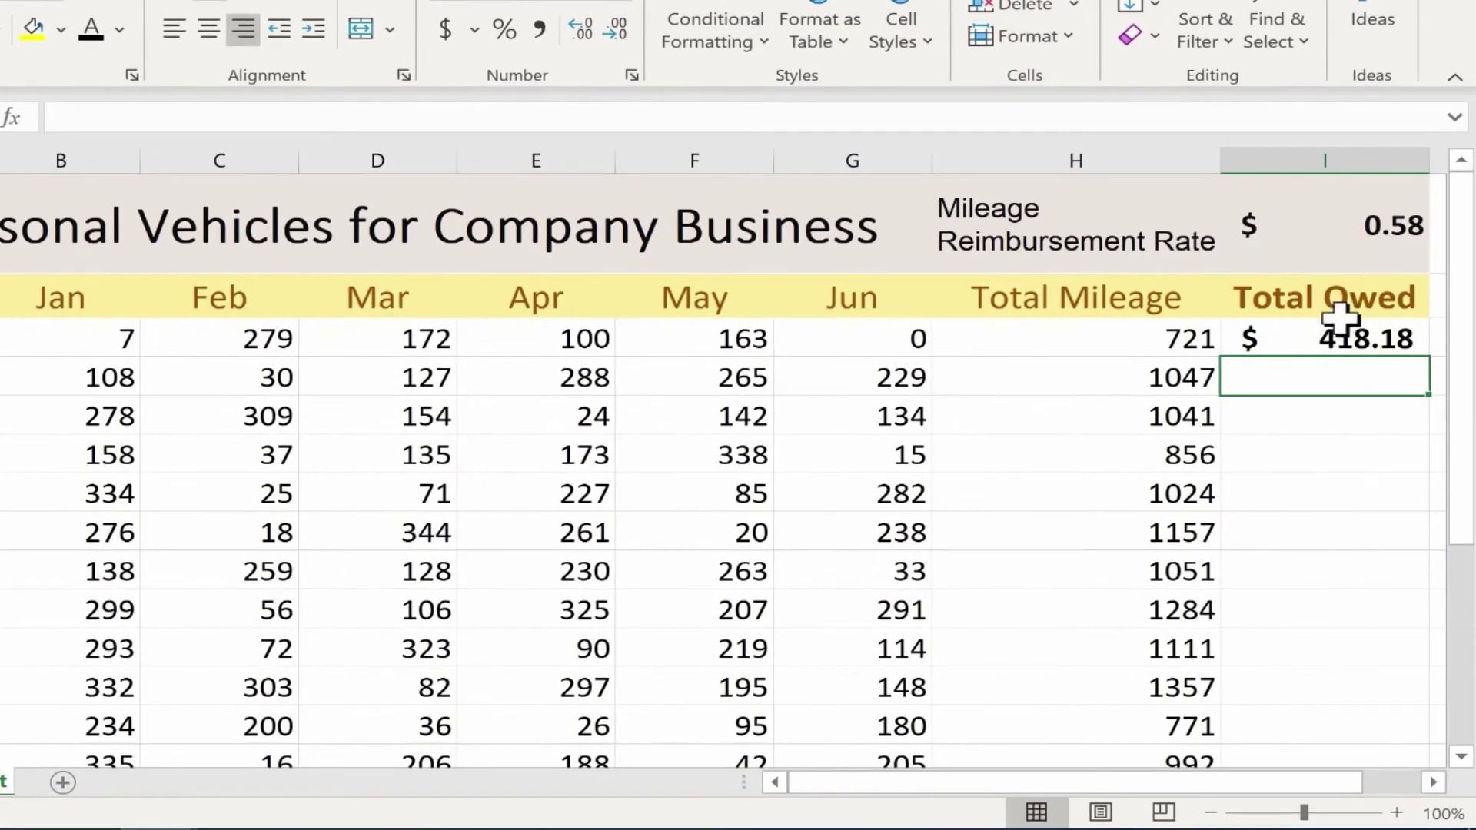
{"action": "left_click", "coordinate": [1336, 347]}
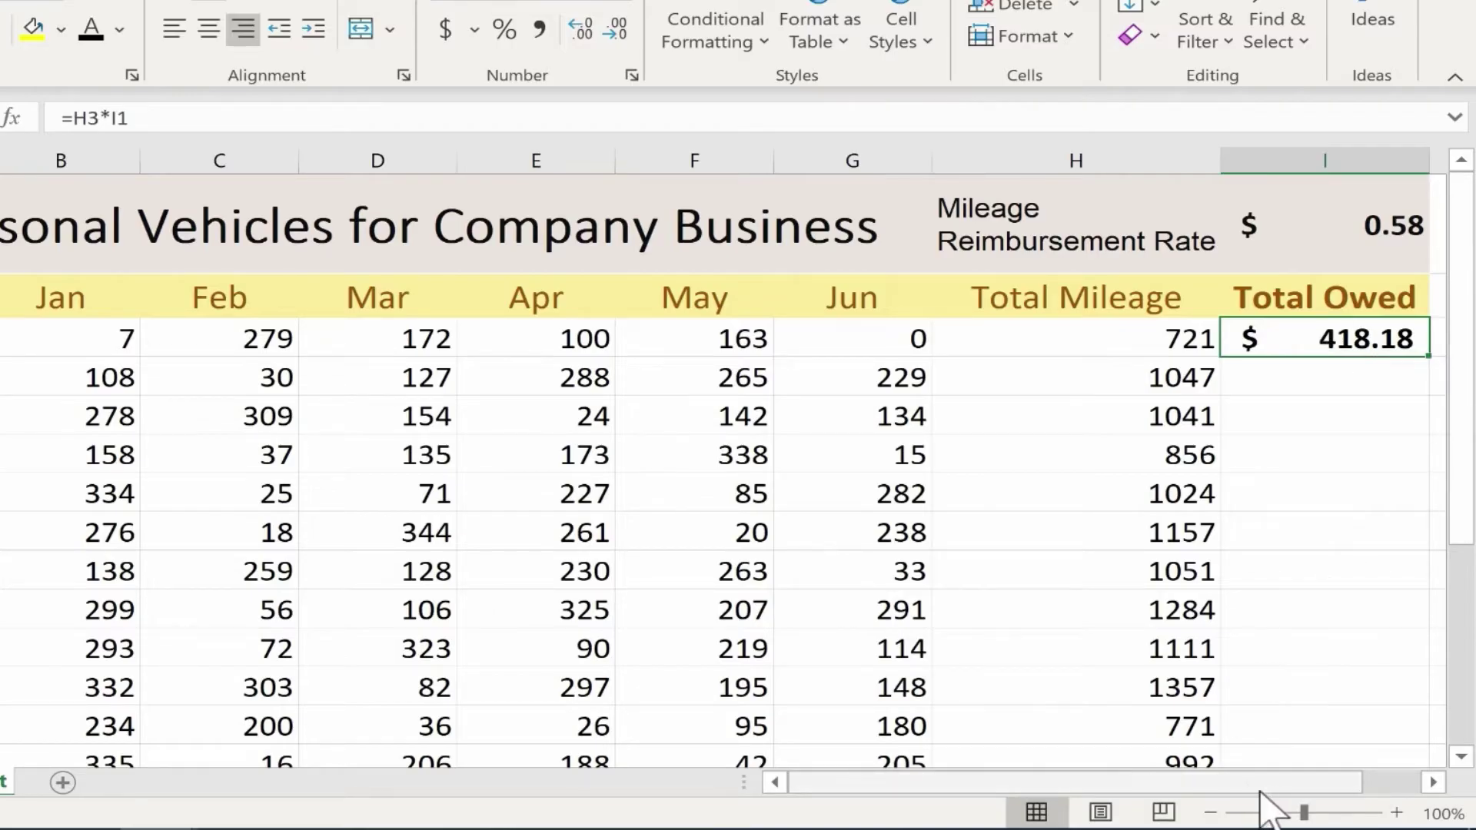
{"action": "left_click_drag", "start_coordinate": [1265, 779], "coordinate": [1297, 792]}
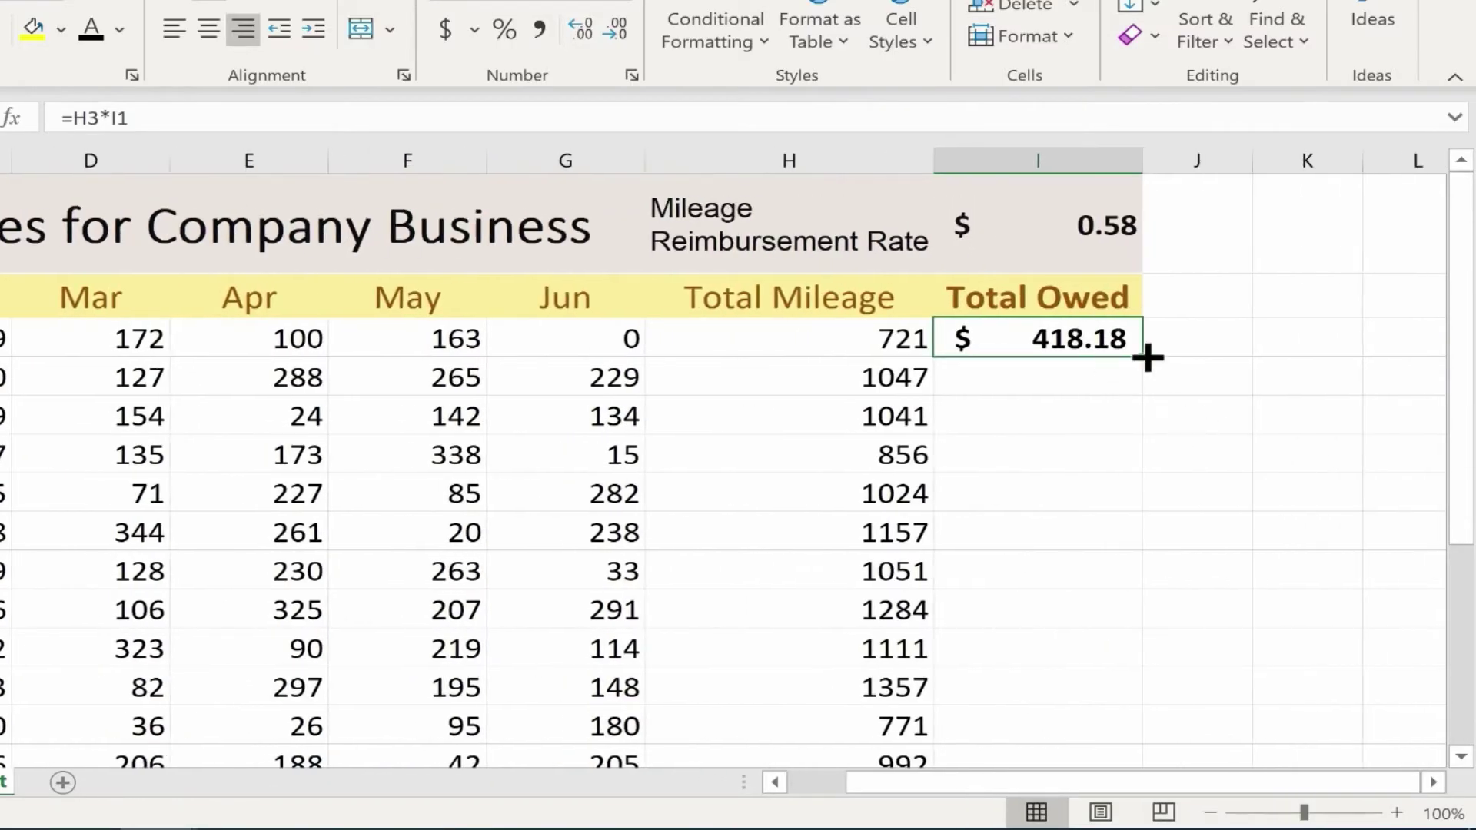
{"action": "left_click_drag", "start_coordinate": [1145, 356], "coordinate": [1101, 686]}
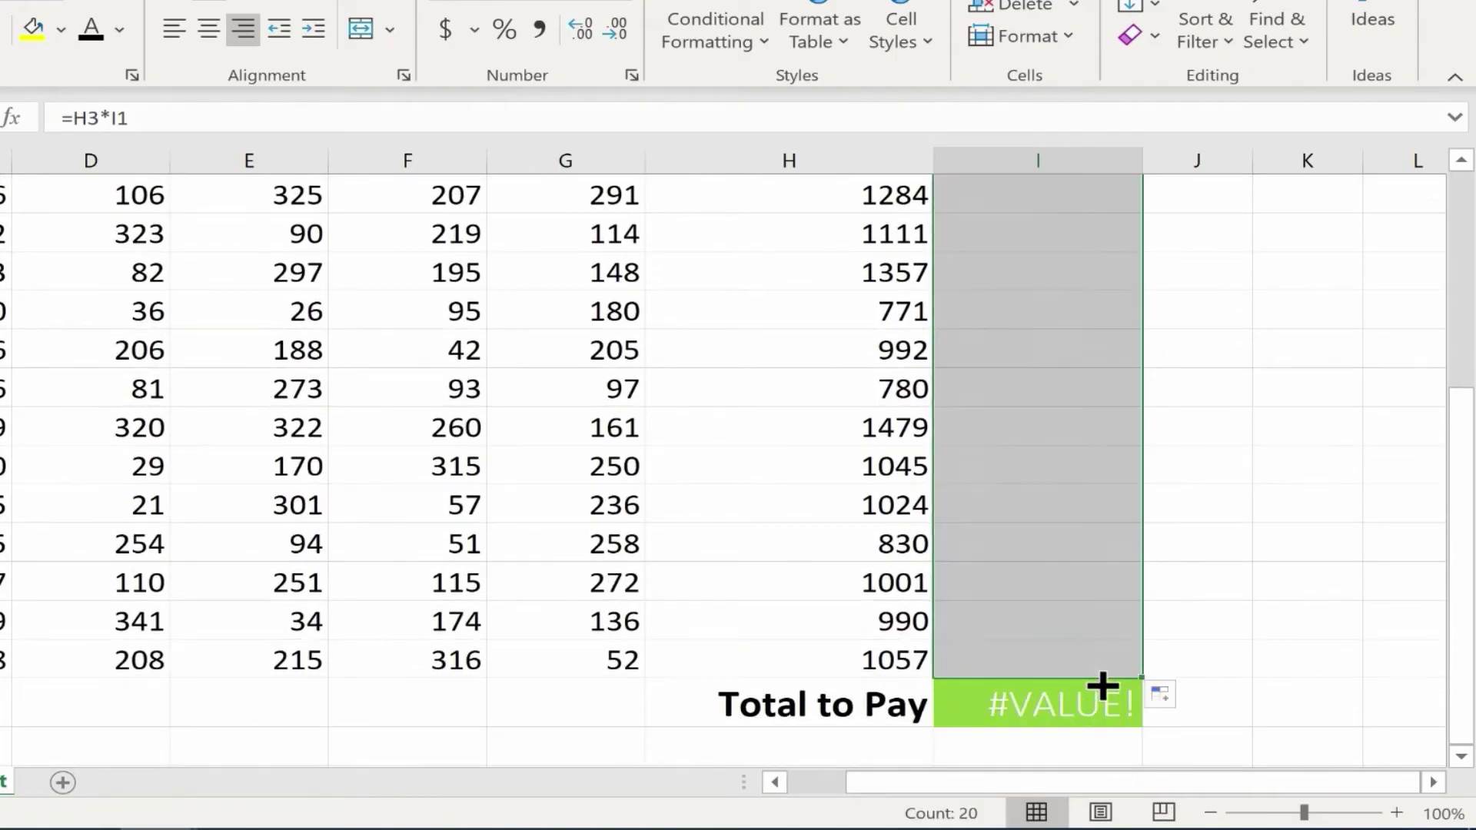
{"action": "scroll", "coordinate": [1107, 619], "scroll_direction": "up", "scroll_amount": 3}
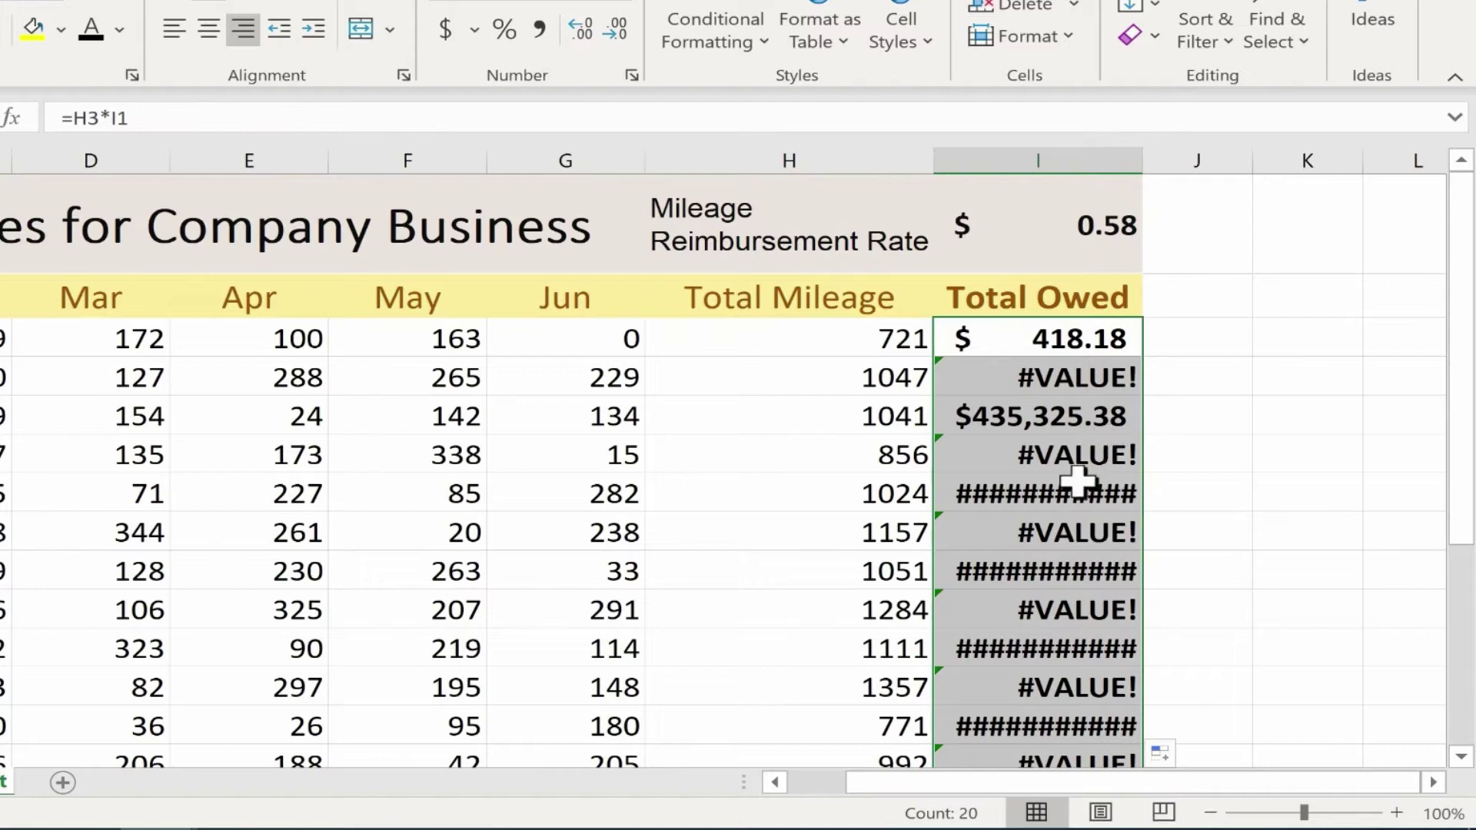
Inspect the cells referenced by the copied Total Owed formulas in I5 and I4 and by the original formula in I3.
{"action": "left_click", "coordinate": [1057, 419]}
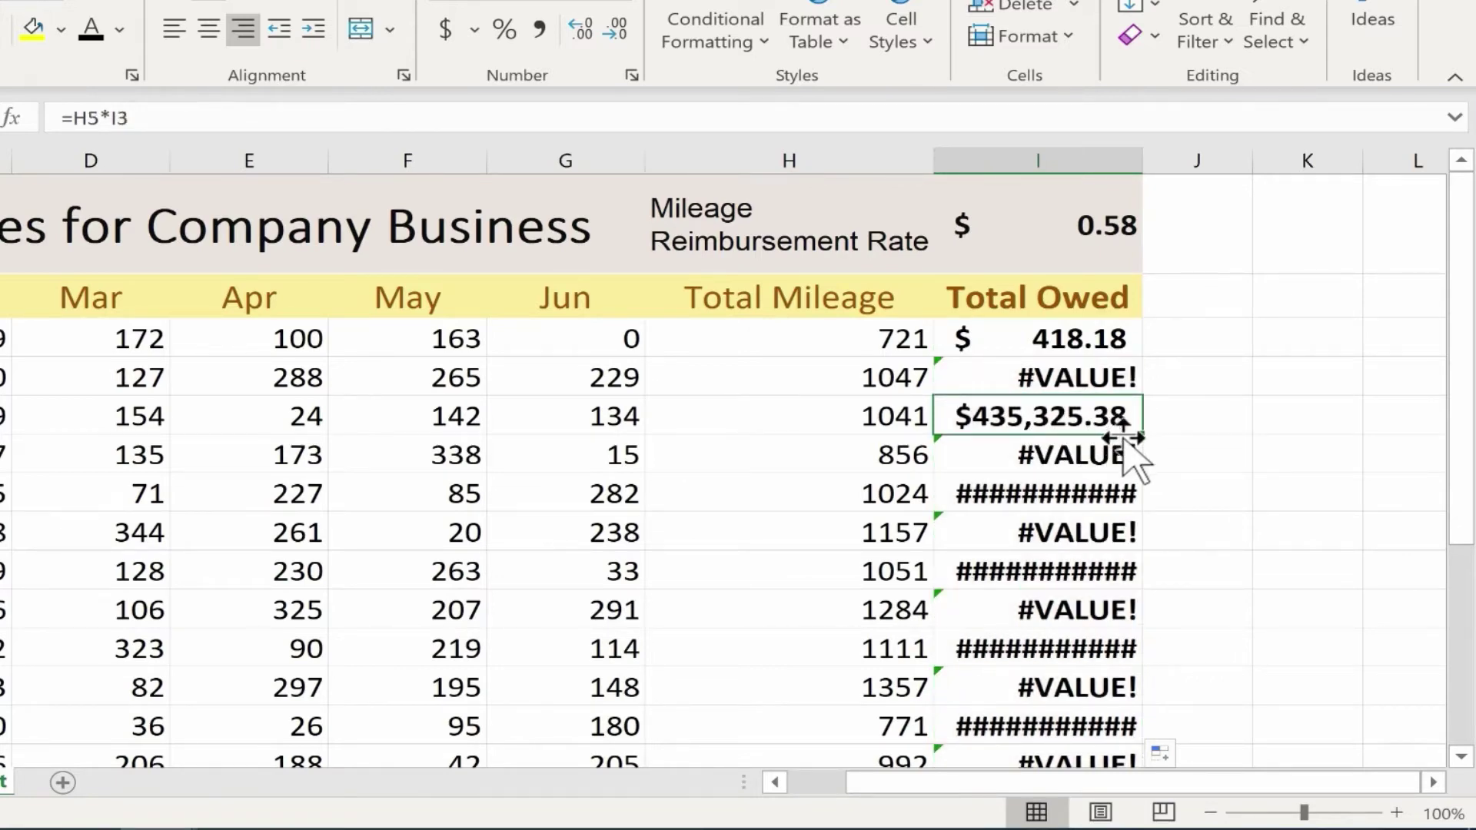
{"action": "left_click_drag", "start_coordinate": [1337, 782], "coordinate": [1276, 778]}
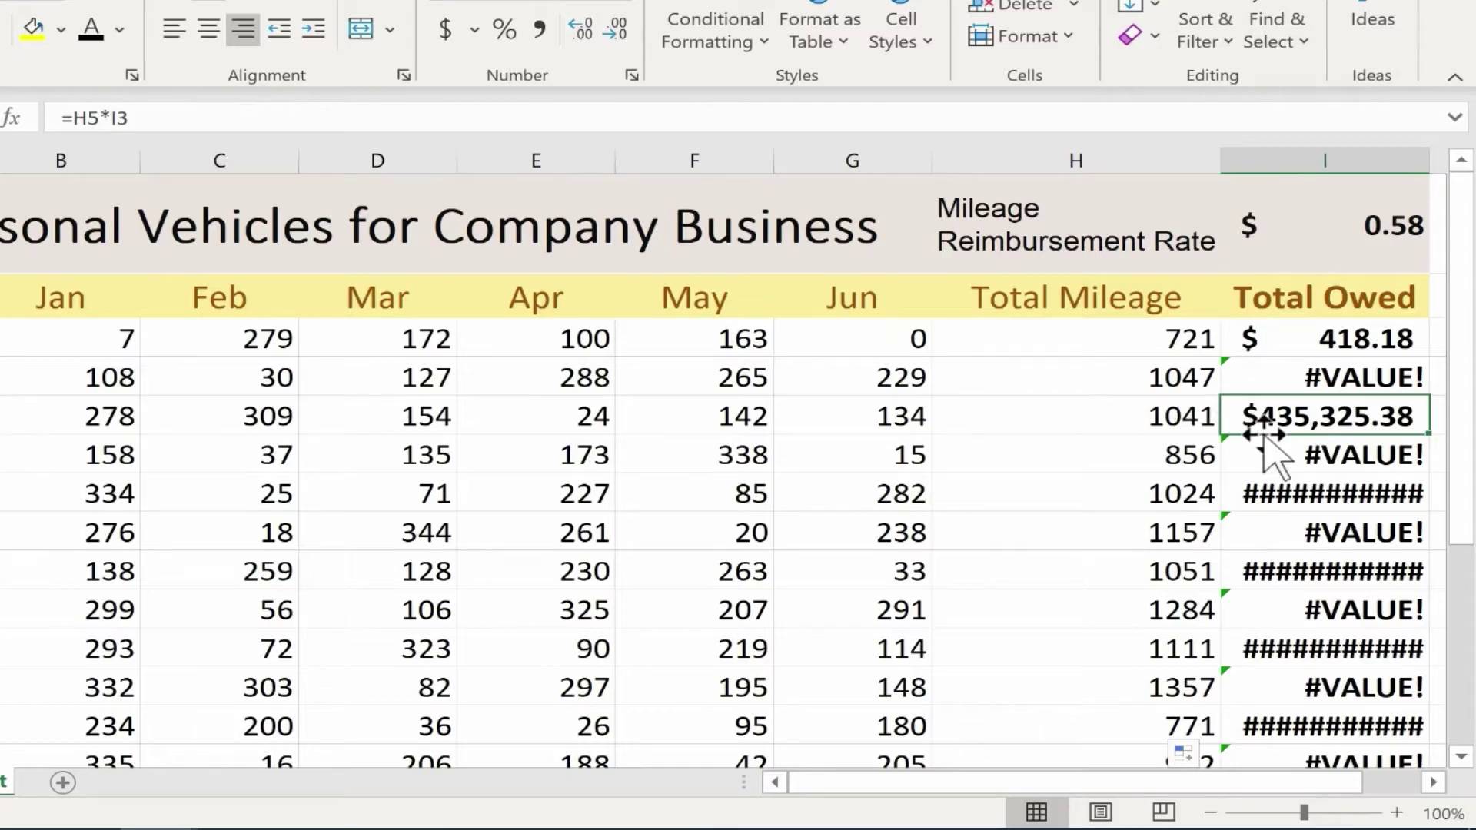
{"action": "double_click", "coordinate": [1353, 374]}
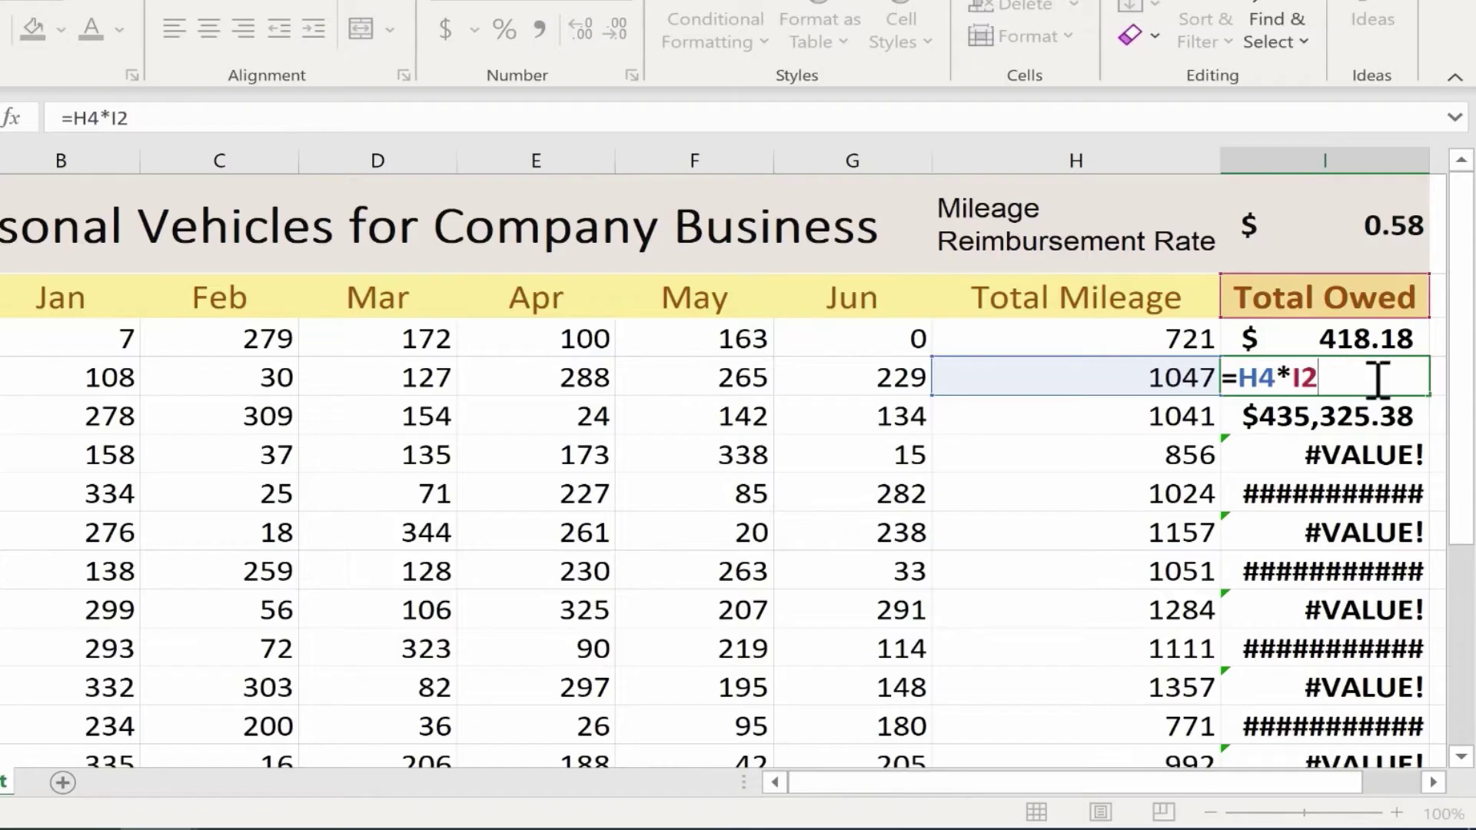
{"action": "key", "text": "Escape"}
{"action": "double_click", "coordinate": [1357, 338]}
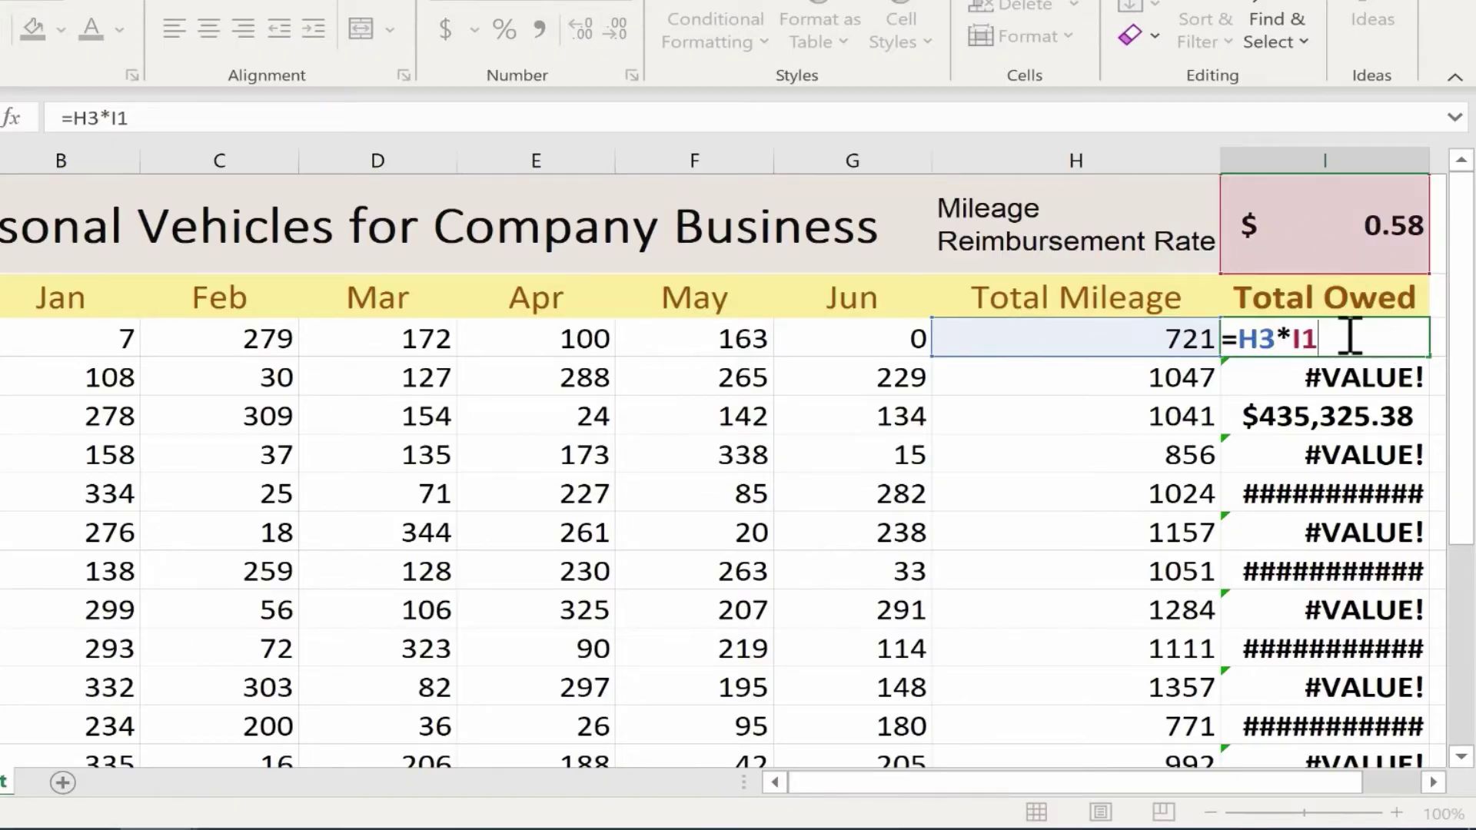
{"action": "key", "text": "ctrl+Return"}
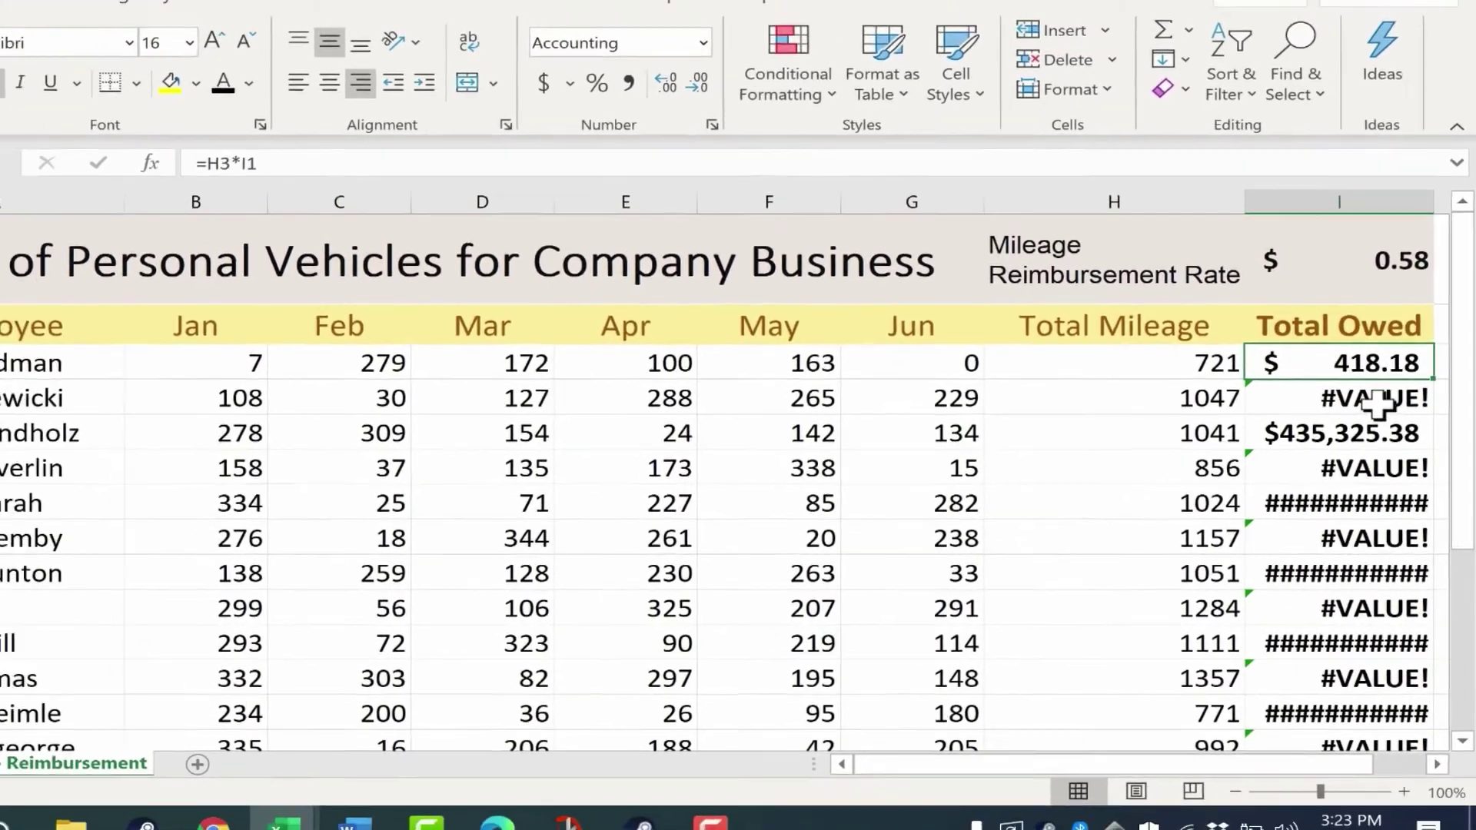
Compare the Total Owed formulas in I4 and I3 against the cells H3, I1 and I2.
{"action": "double_click", "coordinate": [1376, 403]}
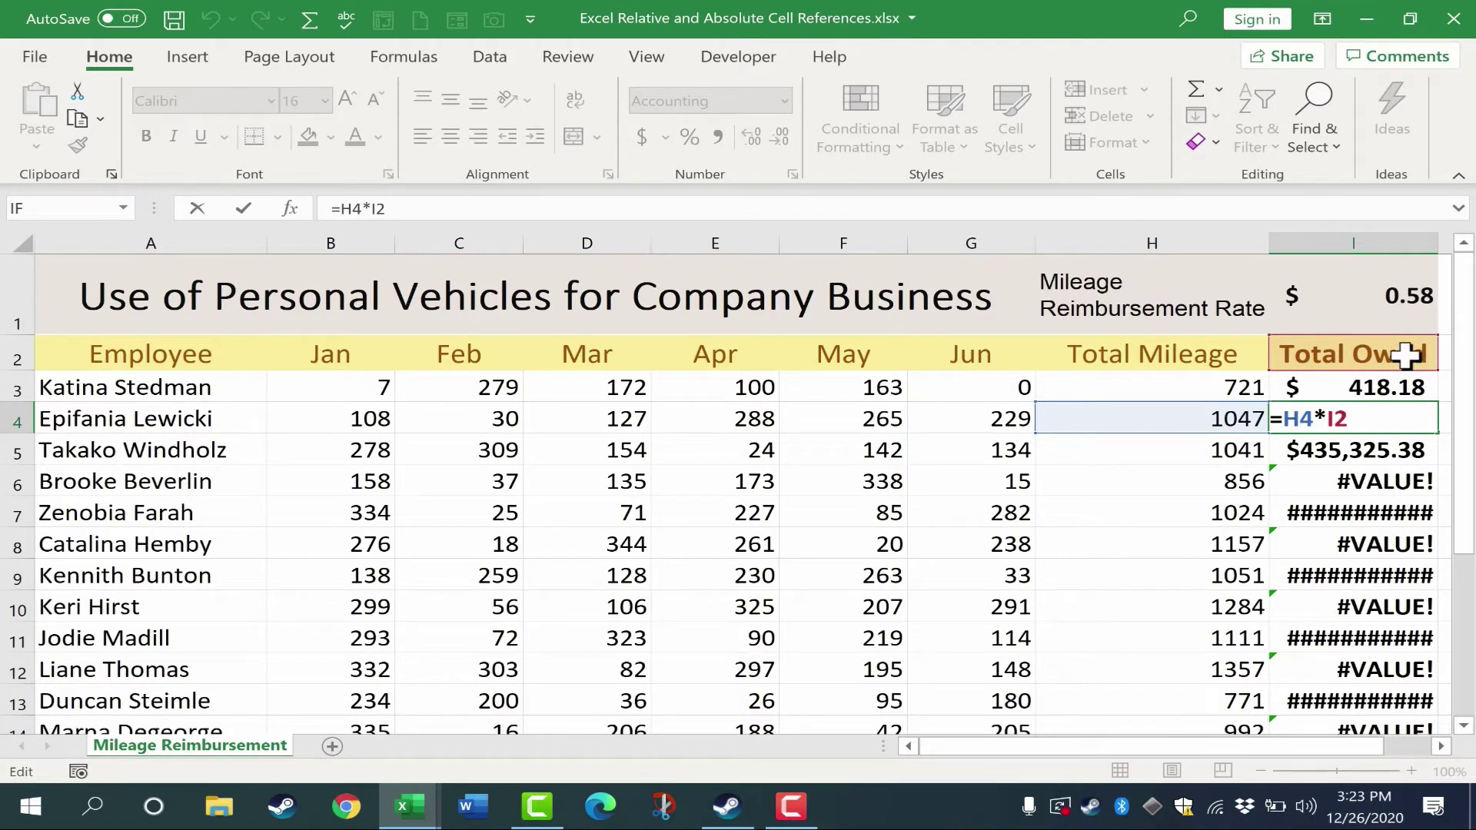
{"action": "left_click", "coordinate": [1397, 301]}
{"action": "left_click", "coordinate": [1384, 355]}
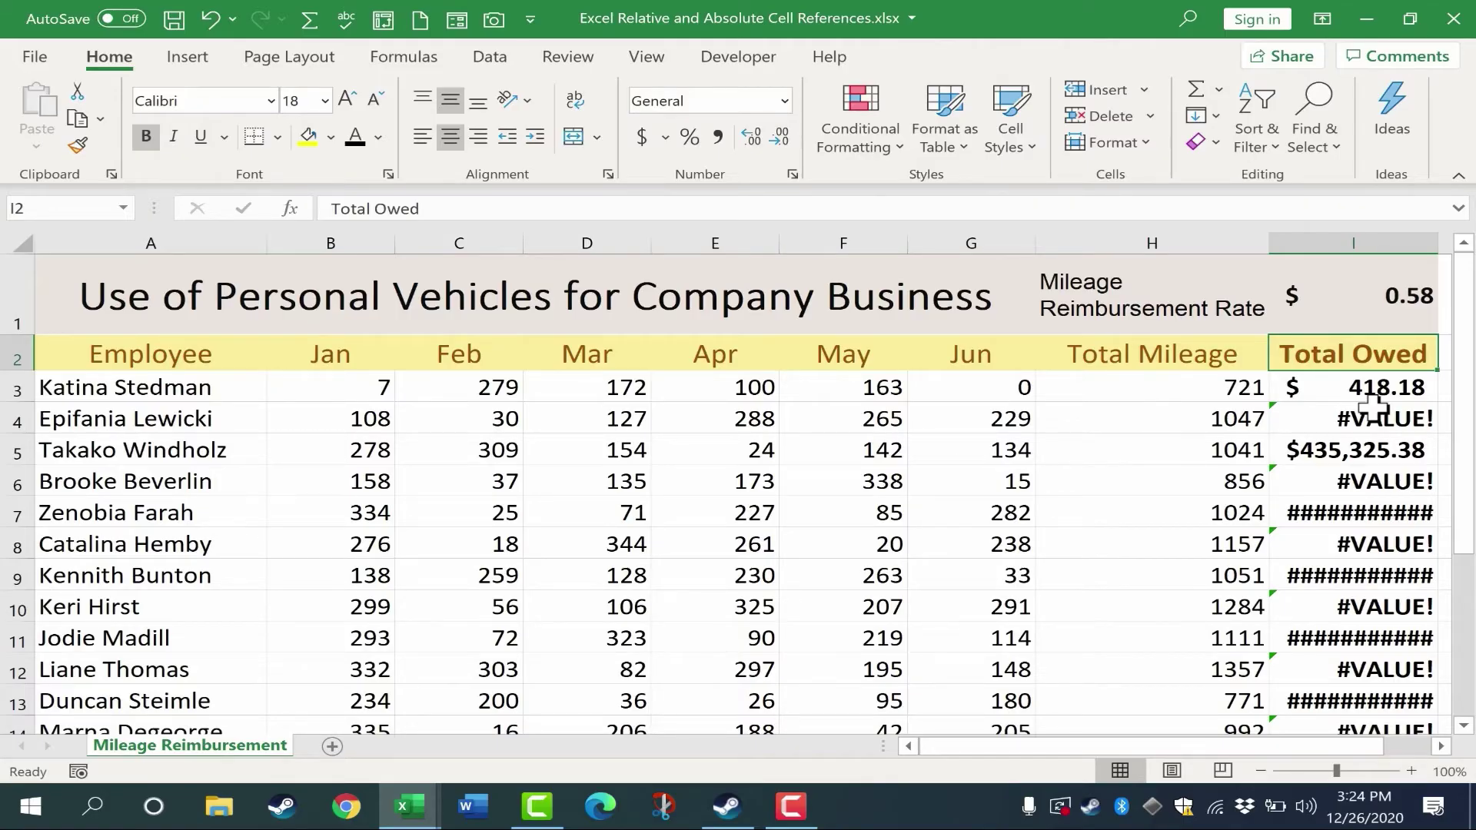
{"action": "left_click", "coordinate": [1219, 387]}
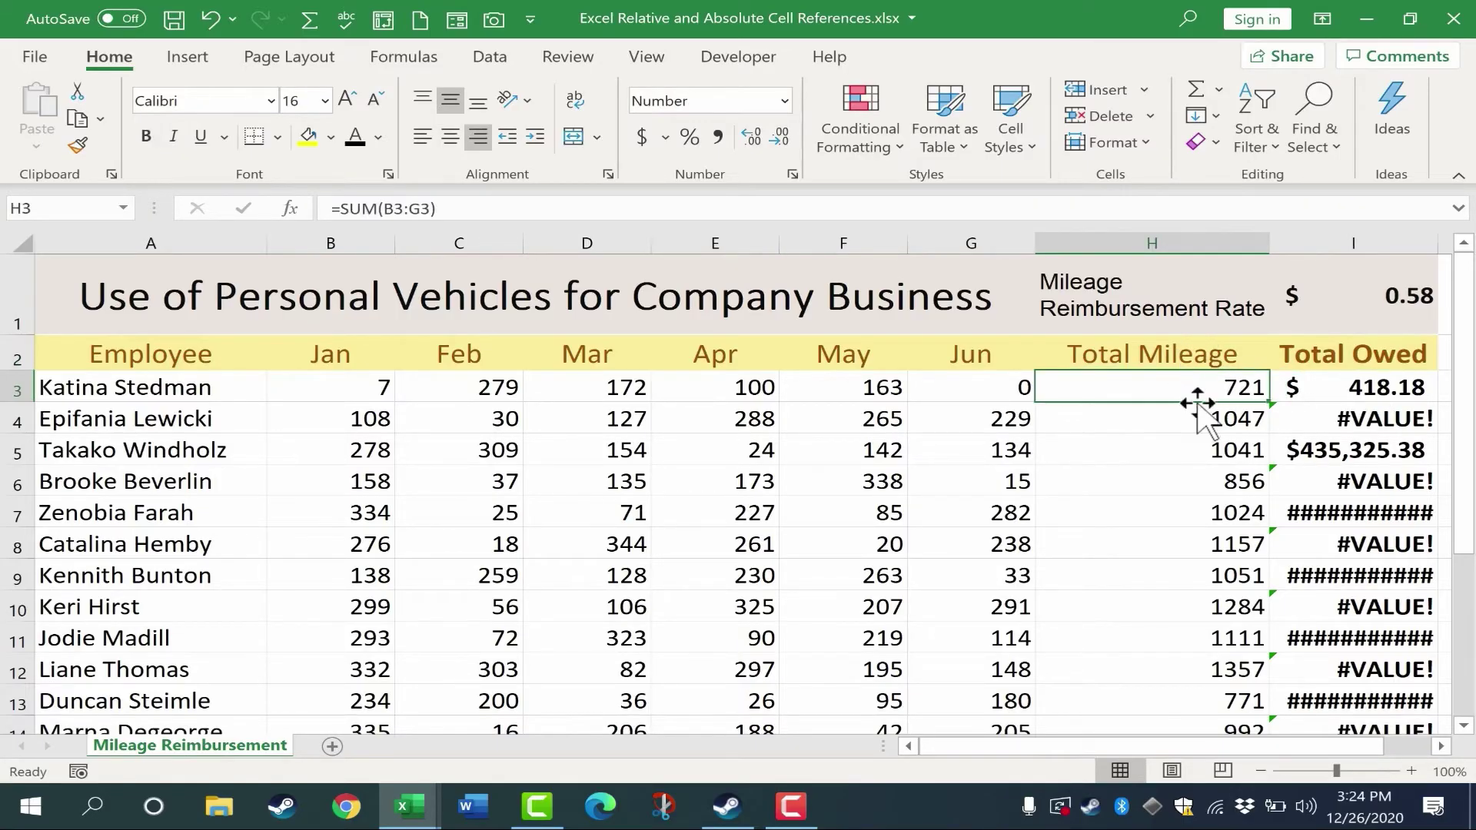
{"action": "left_click", "coordinate": [1345, 385]}
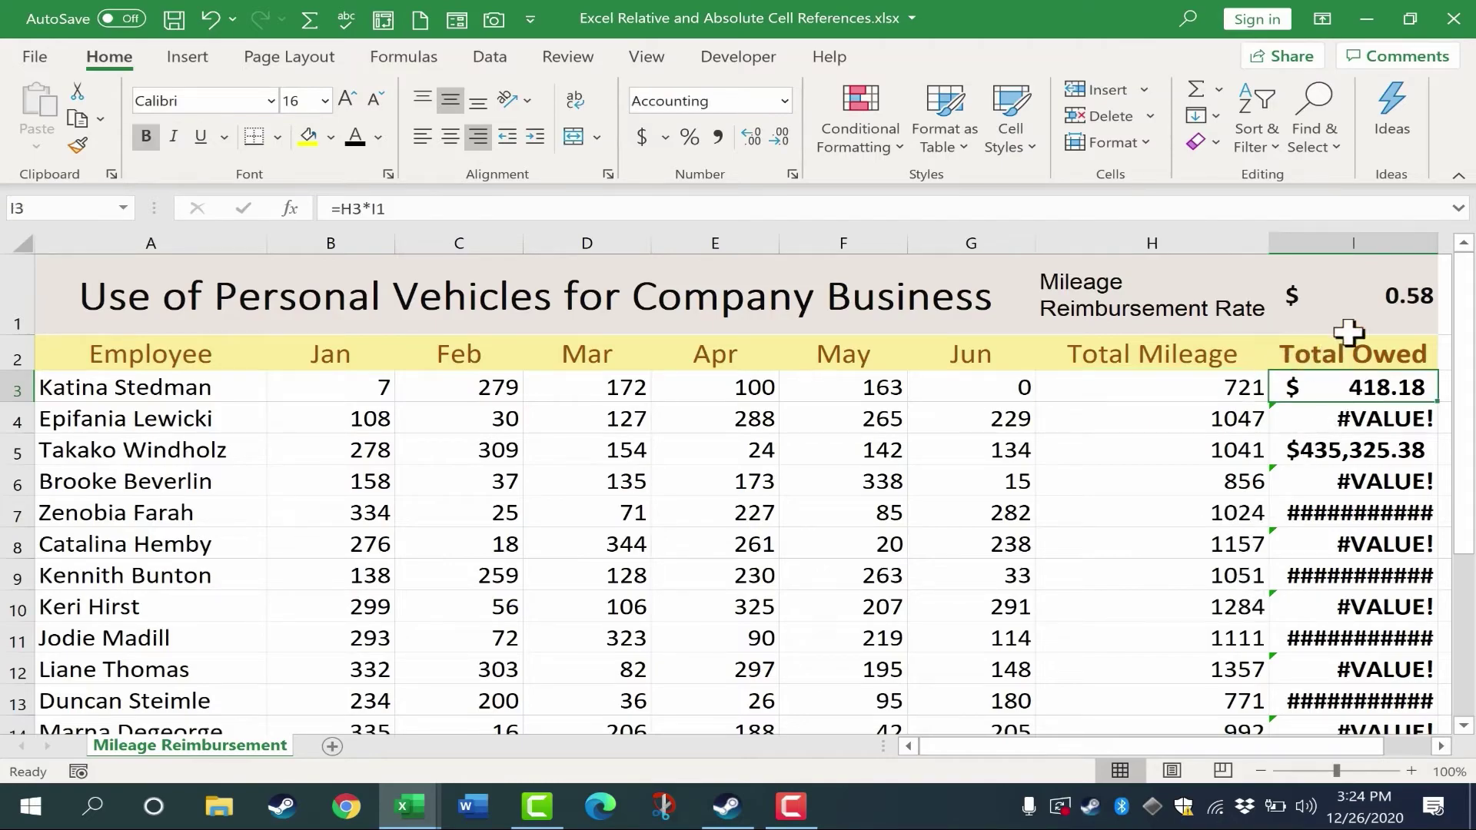
{"action": "left_click", "coordinate": [1376, 300]}
{"action": "left_click", "coordinate": [1391, 353]}
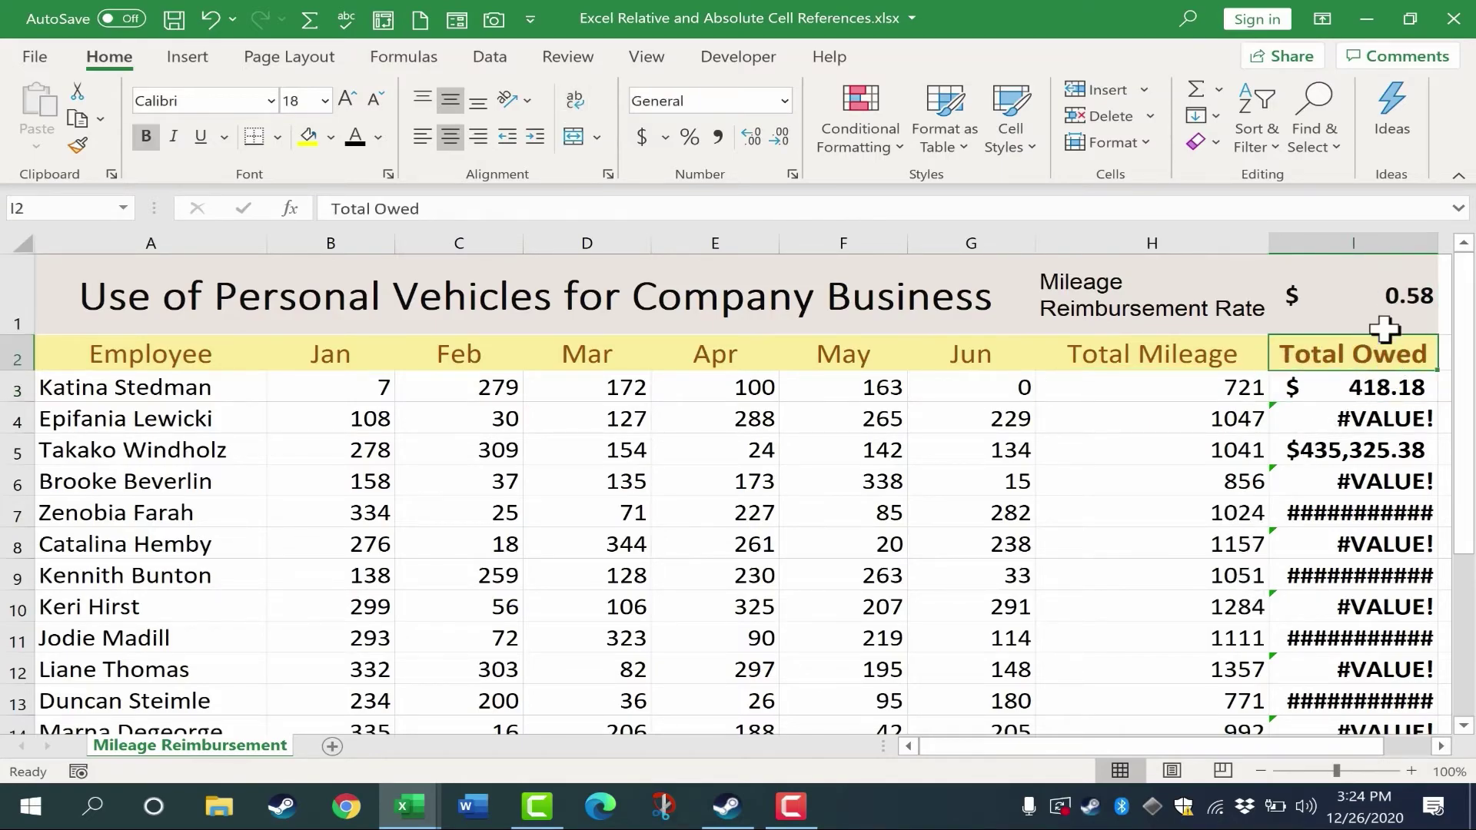
{"action": "double_click", "coordinate": [1375, 388]}
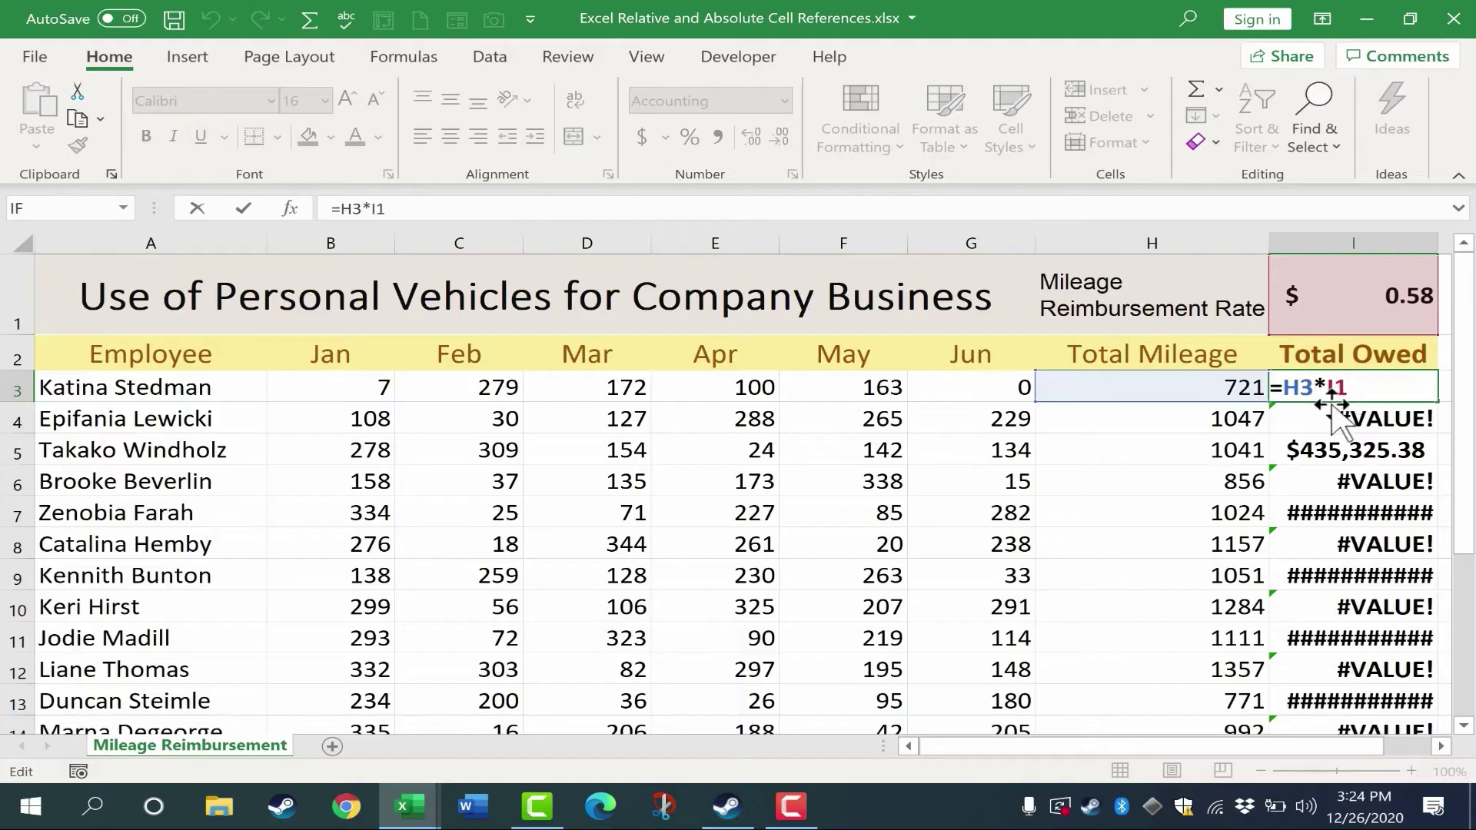
{"action": "key", "text": "ctrl+Return"}
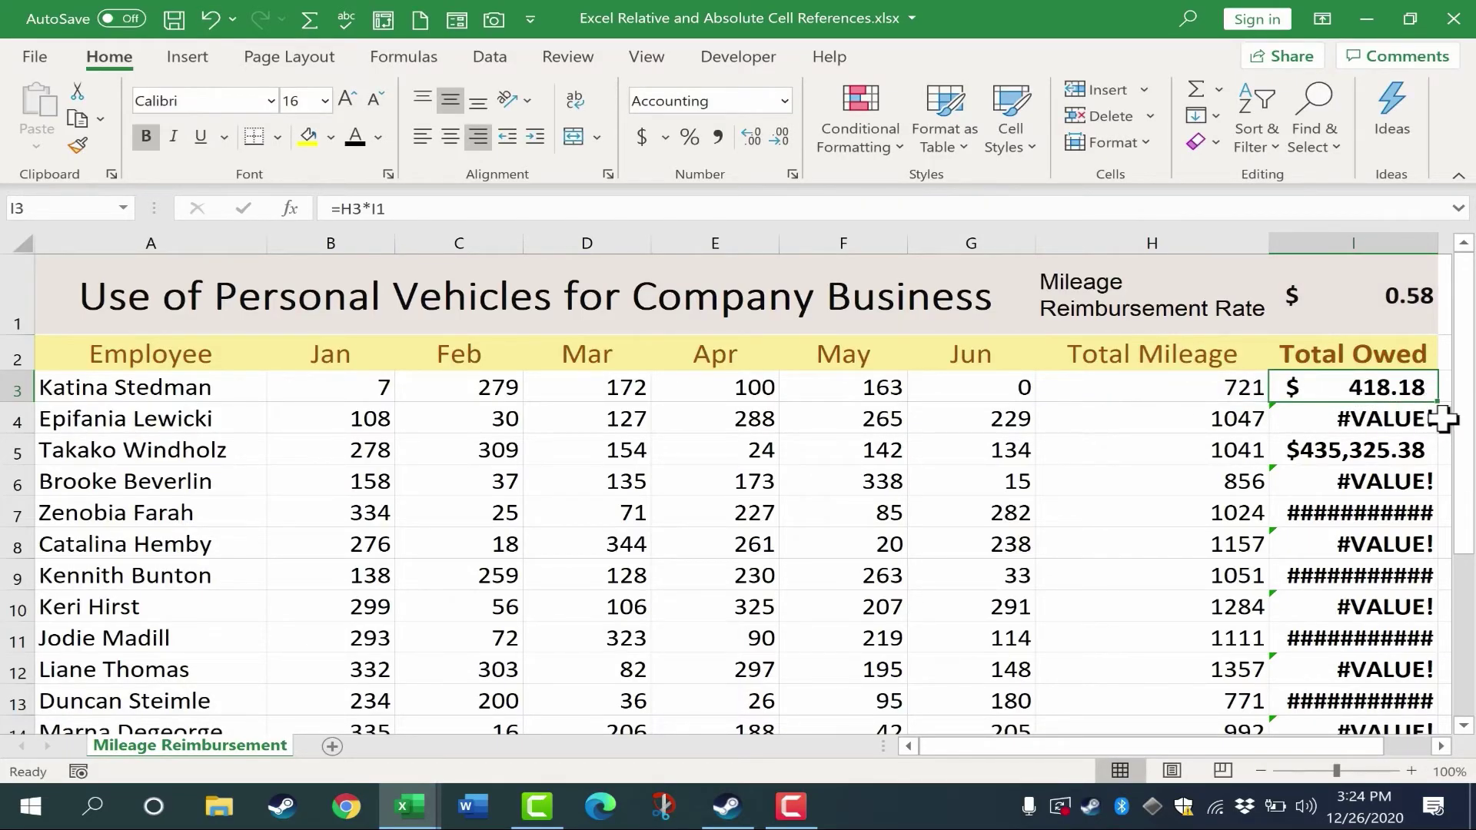
Examine how the row references shift in the Total Owed formulas in I4 and I5.
{"action": "left_click", "coordinate": [1393, 421]}
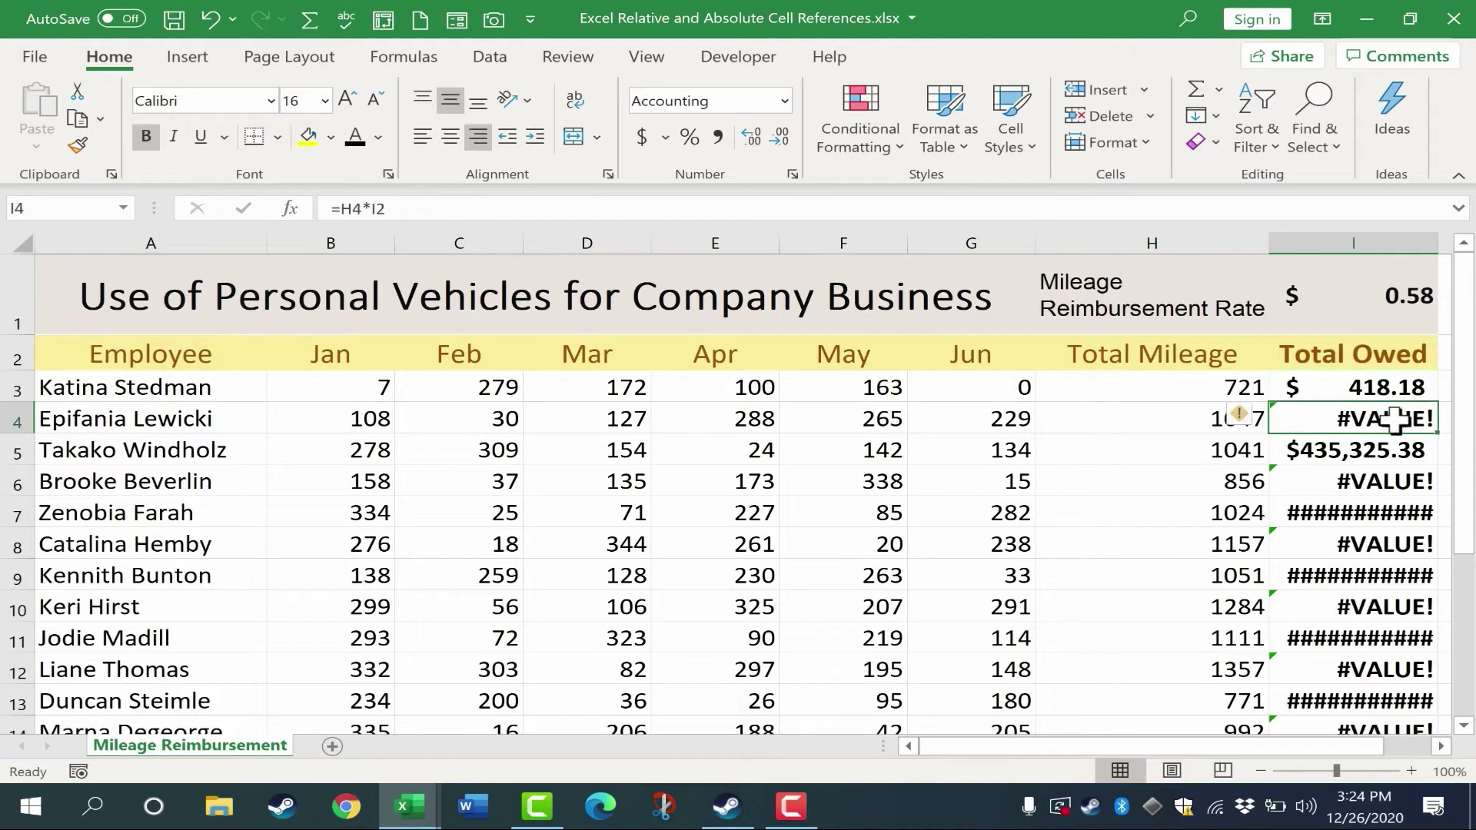
{"action": "double_click", "coordinate": [1393, 421]}
{"action": "key", "text": "Return"}
{"action": "double_click", "coordinate": [1397, 452]}
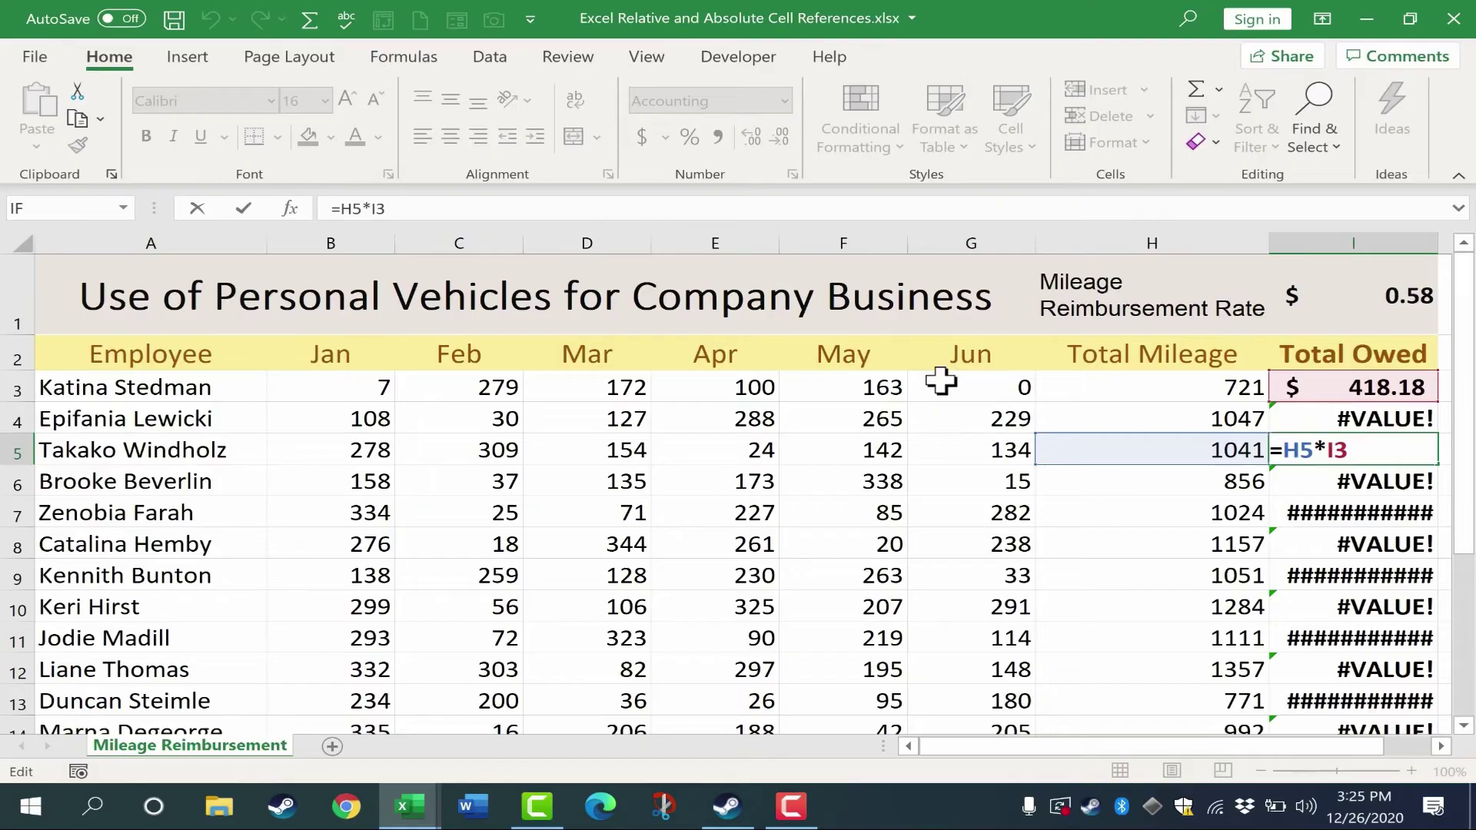
{"action": "key", "text": "Escape"}
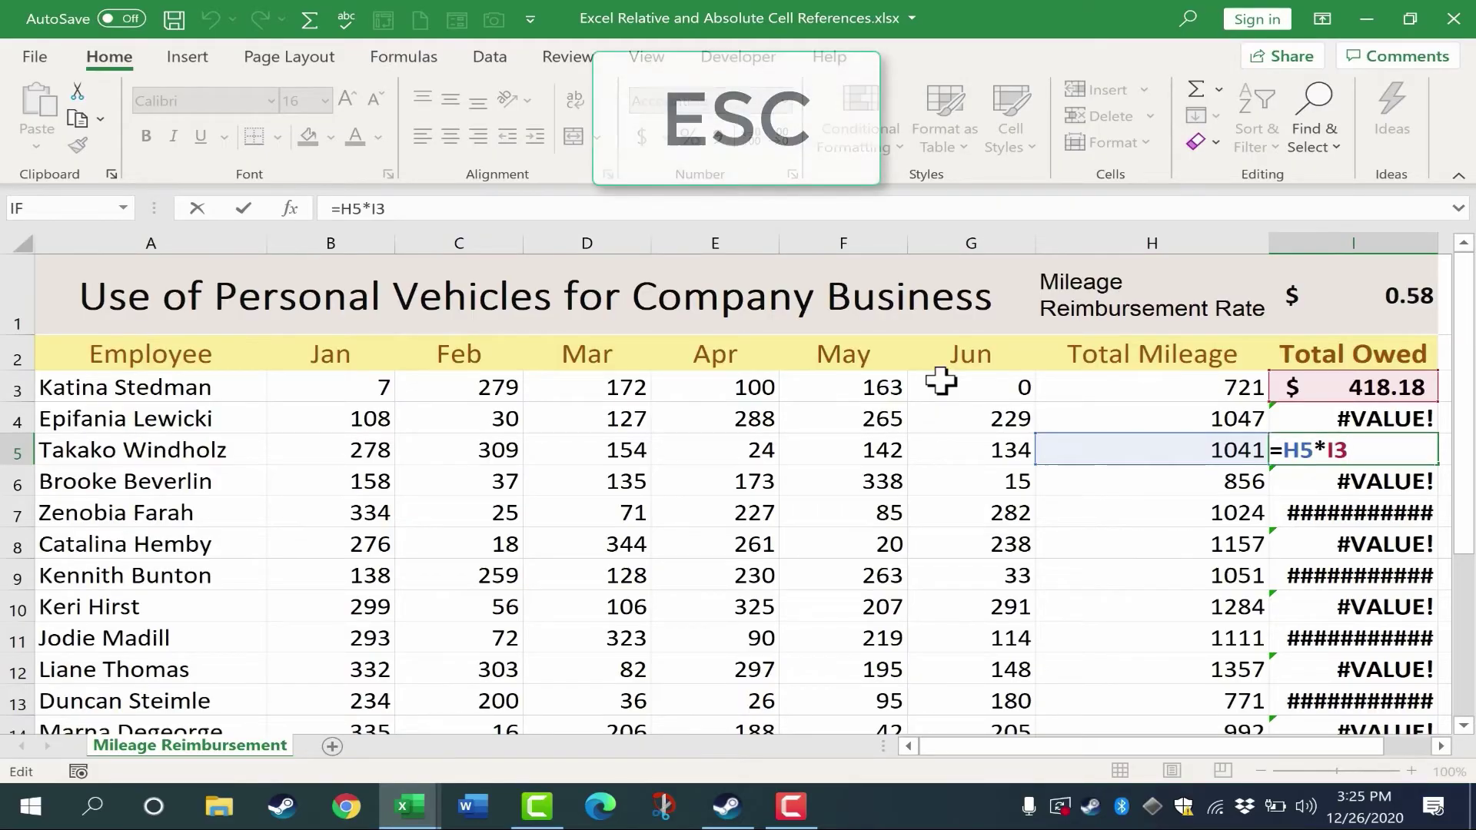
Undo the Total Owed fill and the formula entered in I3.
{"action": "key", "text": "ctrl+z"}
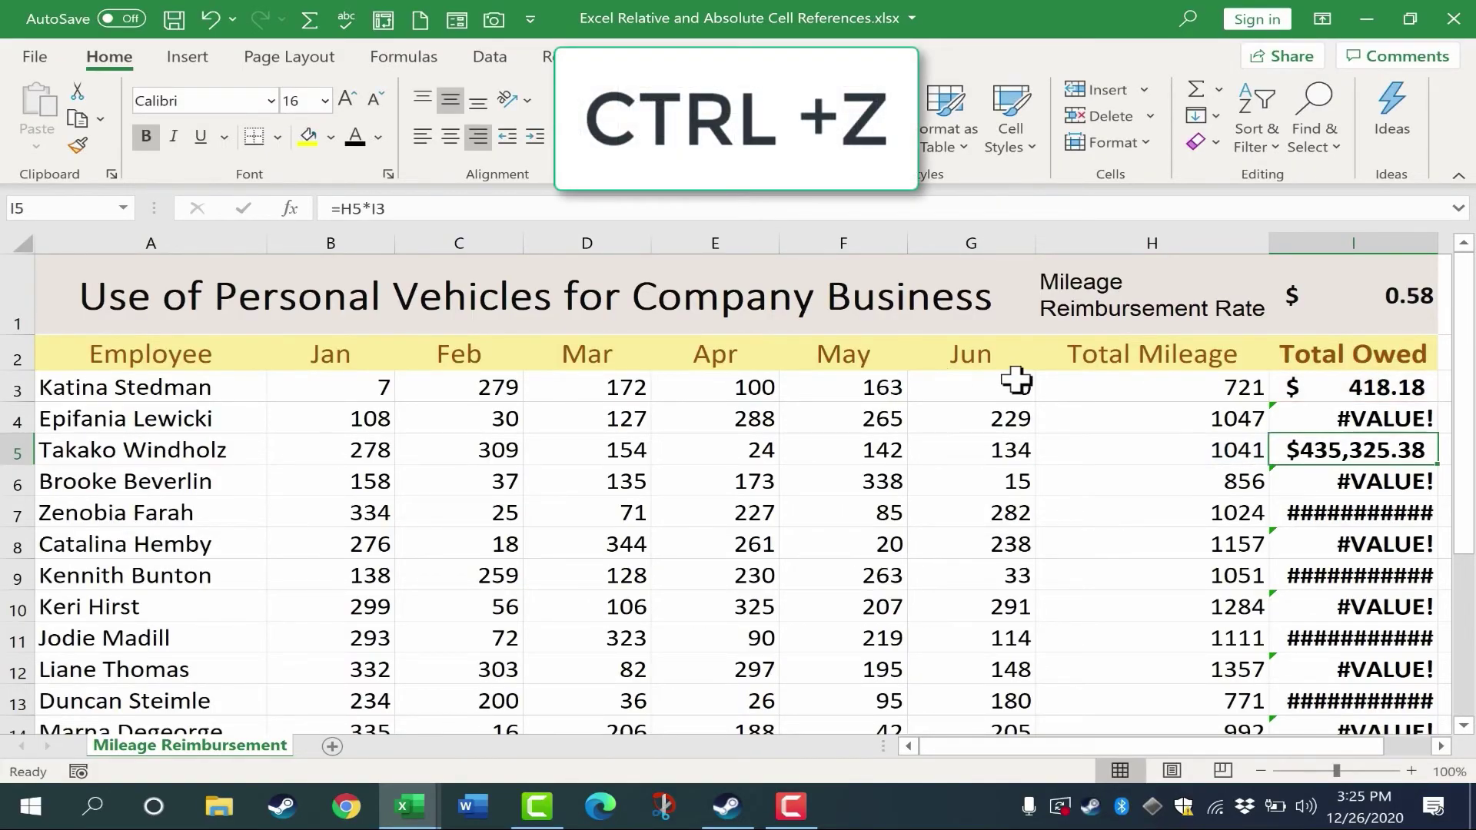
{"action": "key", "text": "ctrl+z"}
{"action": "key", "text": "ctrl+z"}
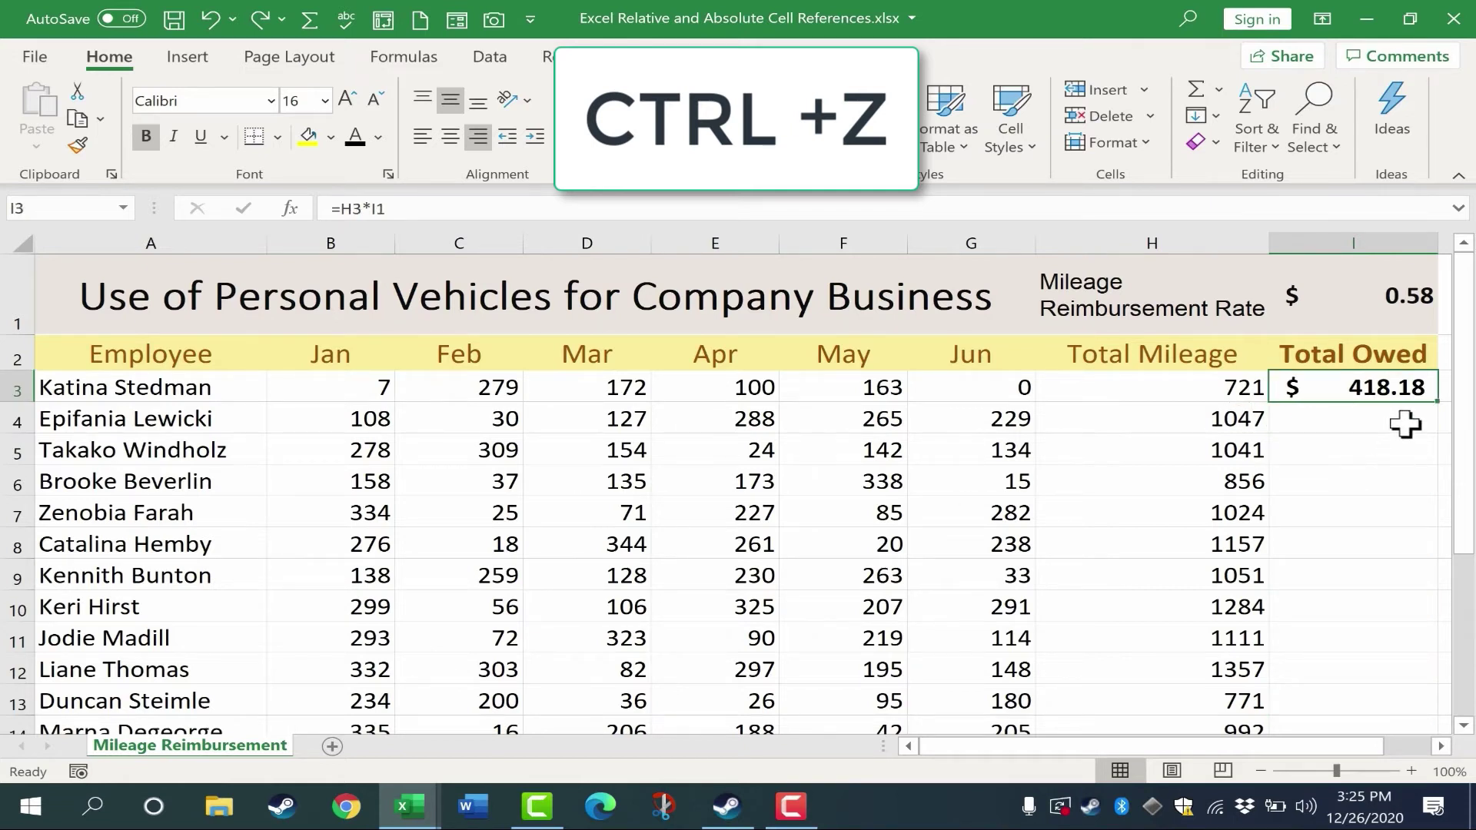
{"action": "key", "text": "ctrl+z"}
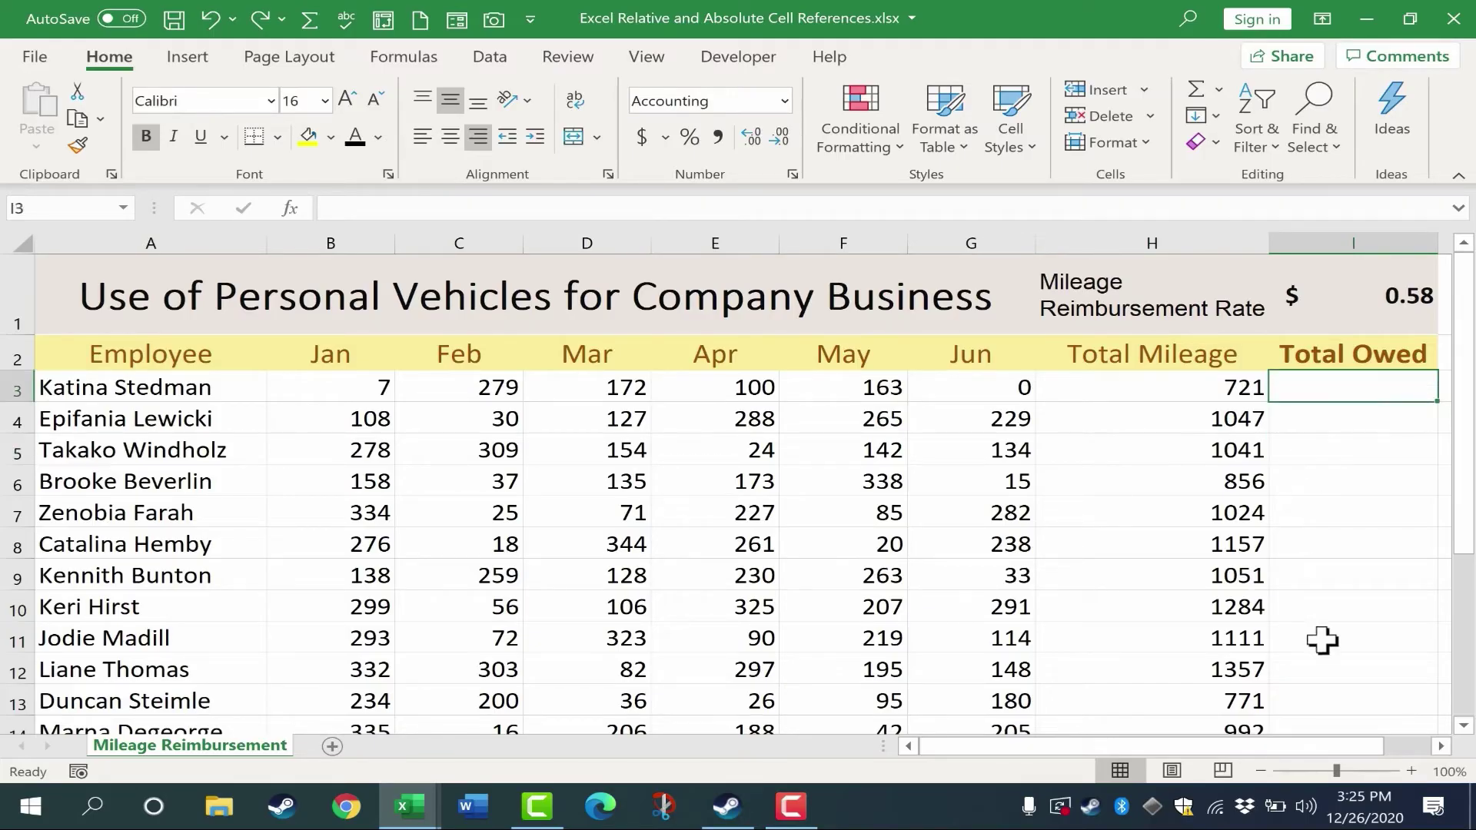
Enter the Total Owed formula =H3*I$1 in I3, fixing the row of the reimbursement rate reference.
{"action": "left_click_drag", "start_coordinate": [1338, 747], "coordinate": [1360, 734]}
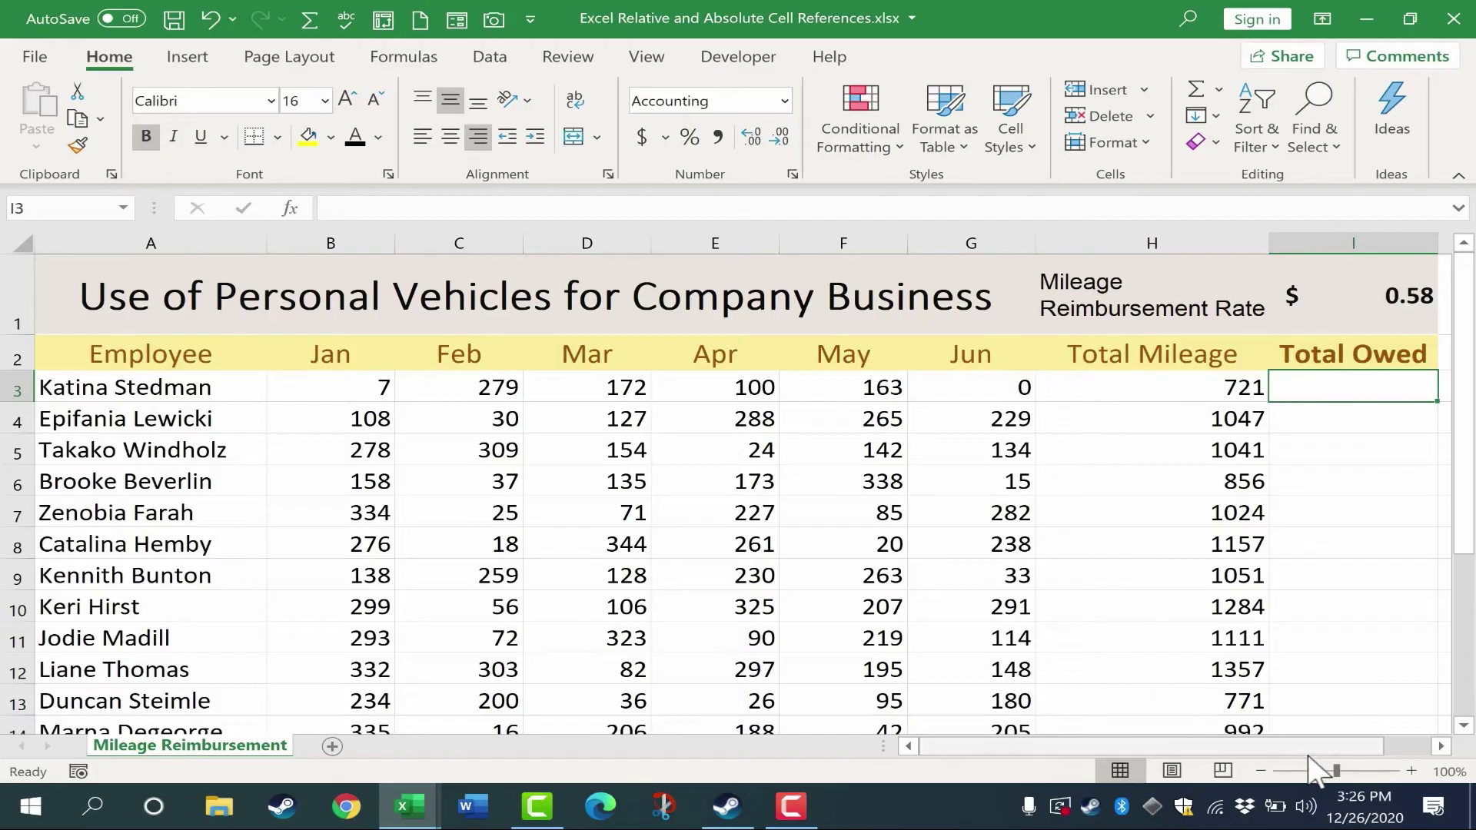
{"action": "left_click_drag", "start_coordinate": [1311, 746], "coordinate": [1359, 745]}
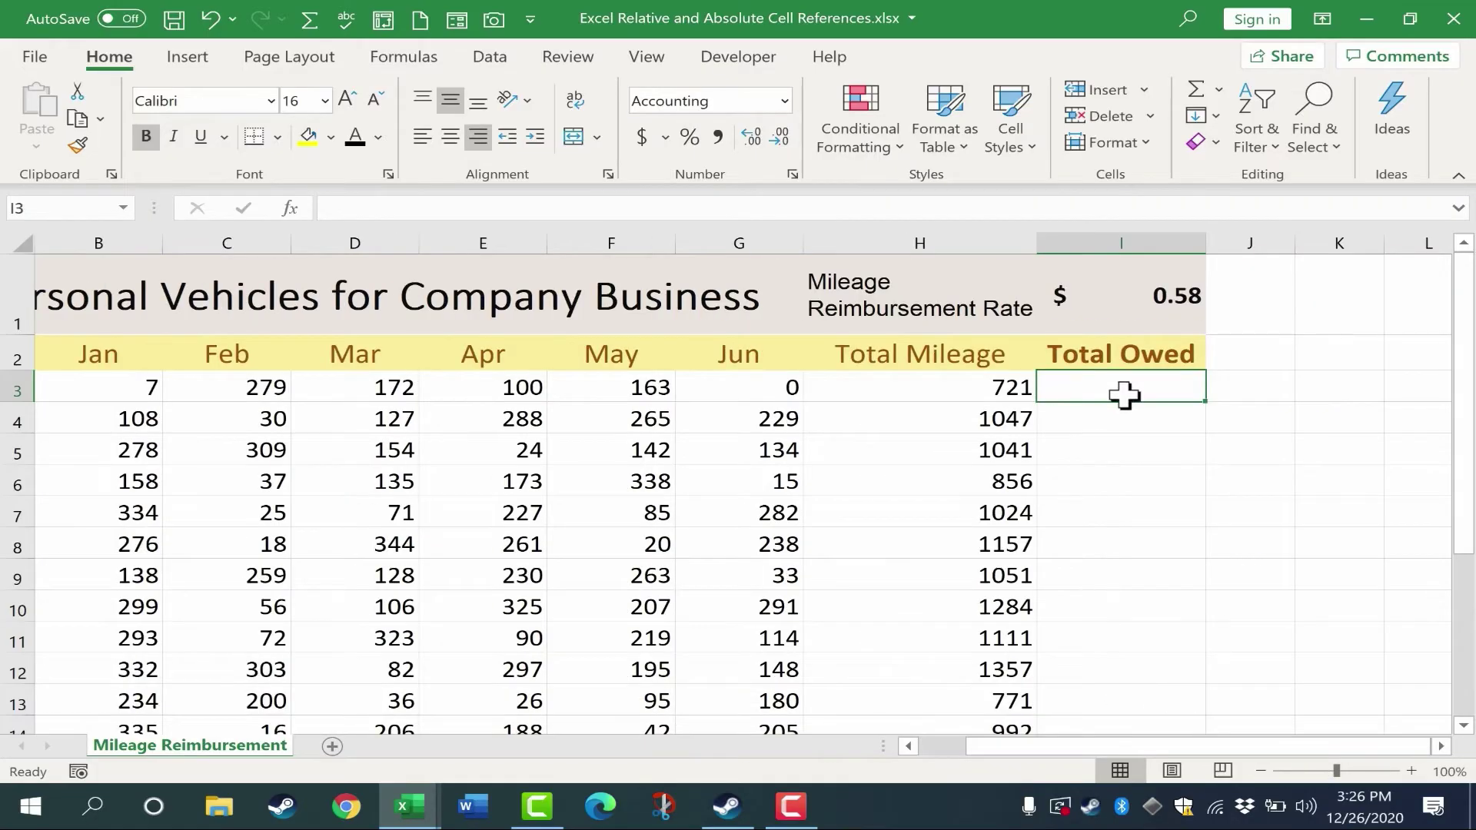
{"action": "type", "text": "="}
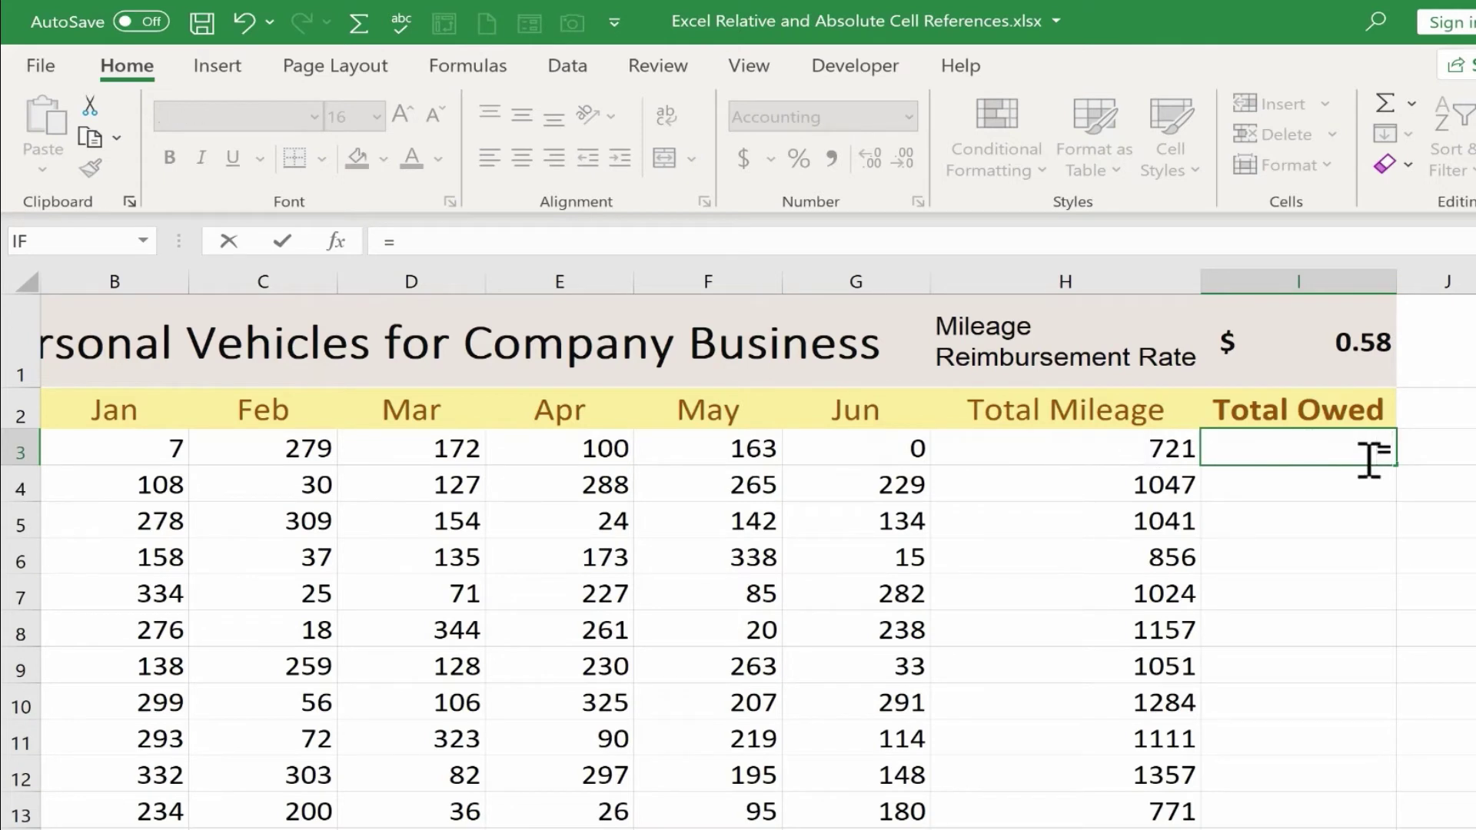
{"action": "type", "text": "h3"}
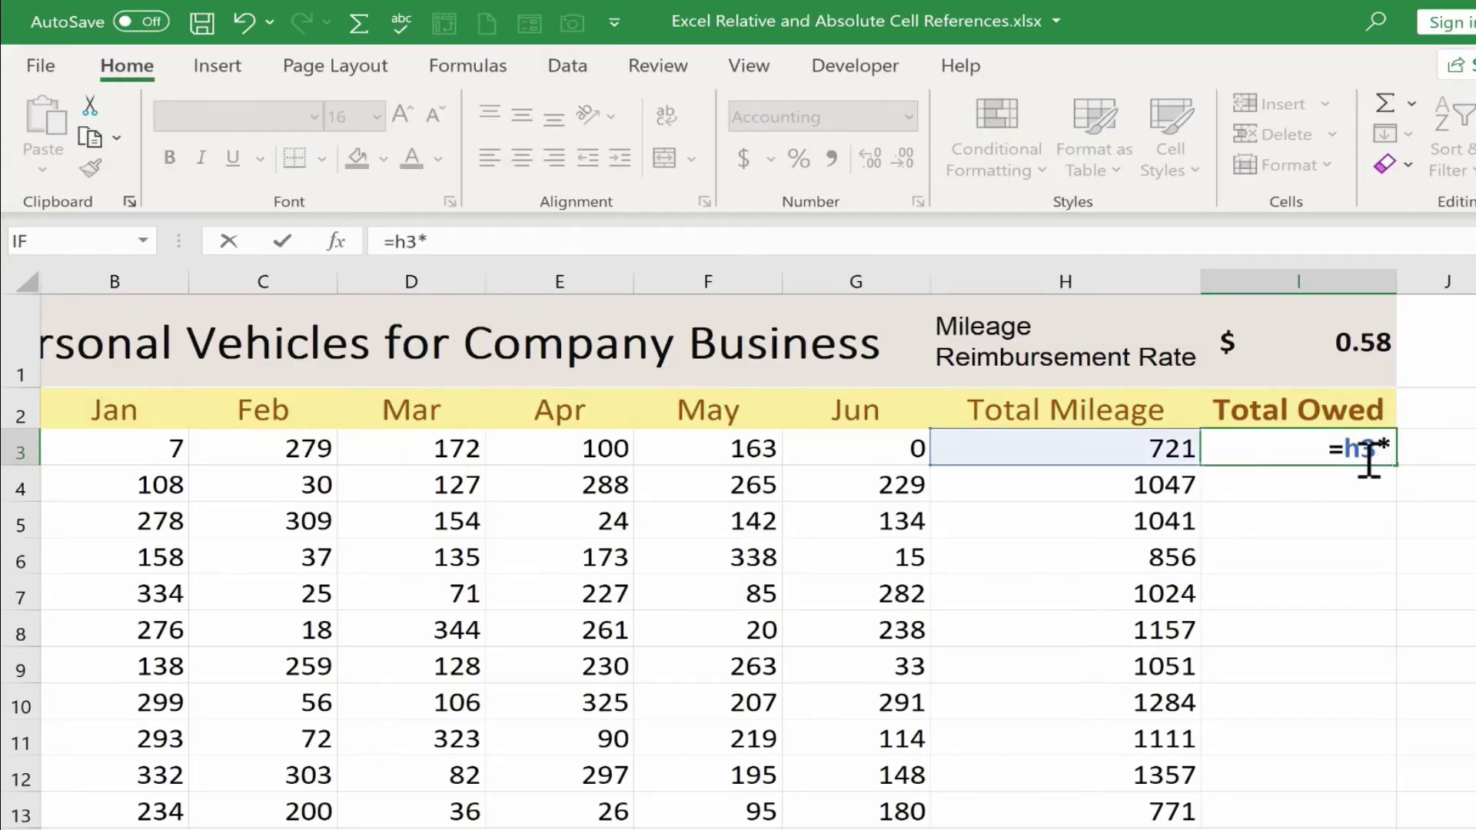
{"action": "type", "text": "*I"}
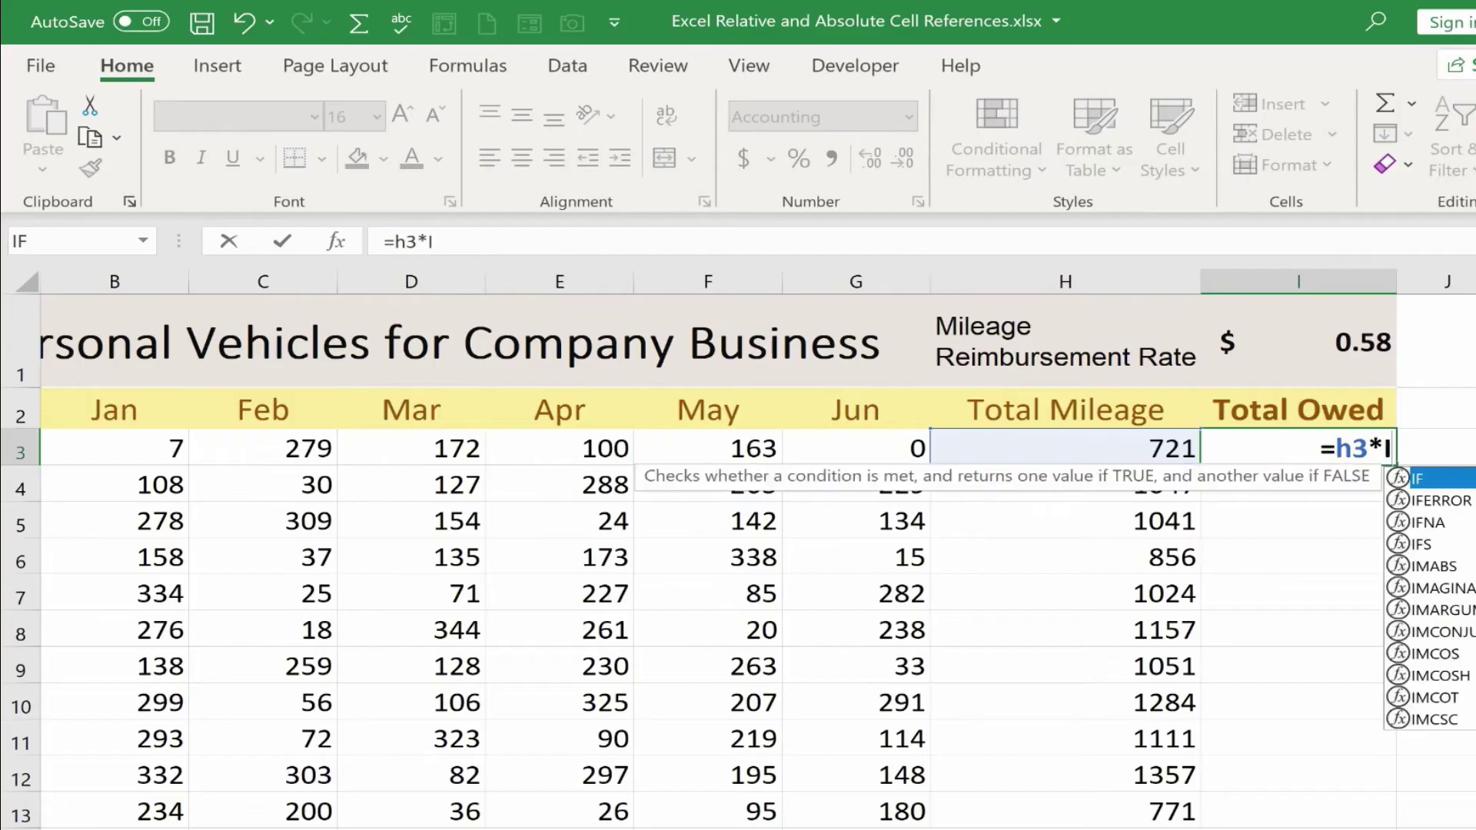
{"action": "type", "text": "1"}
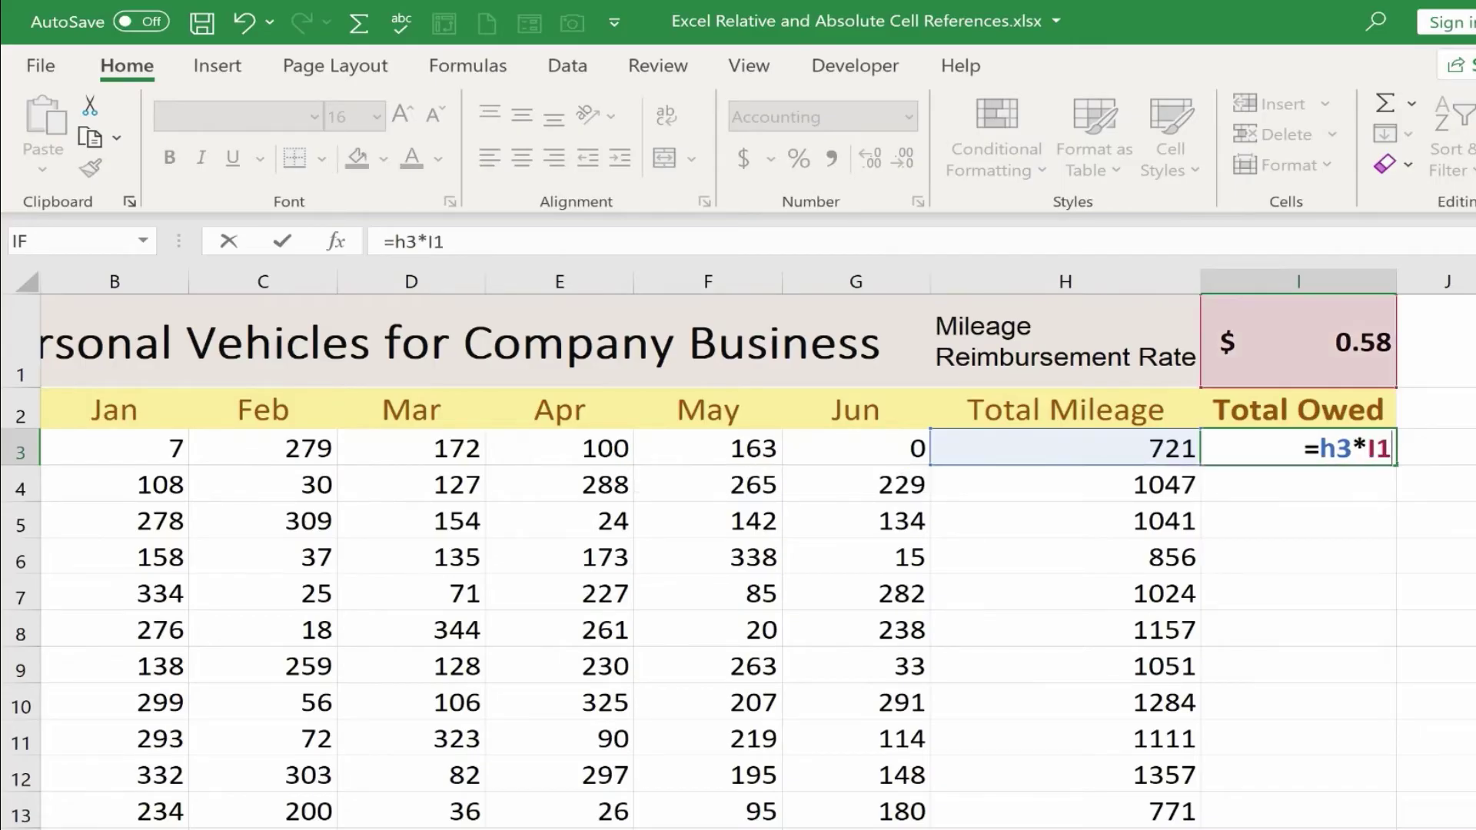
{"action": "key", "text": "BackSpace"}
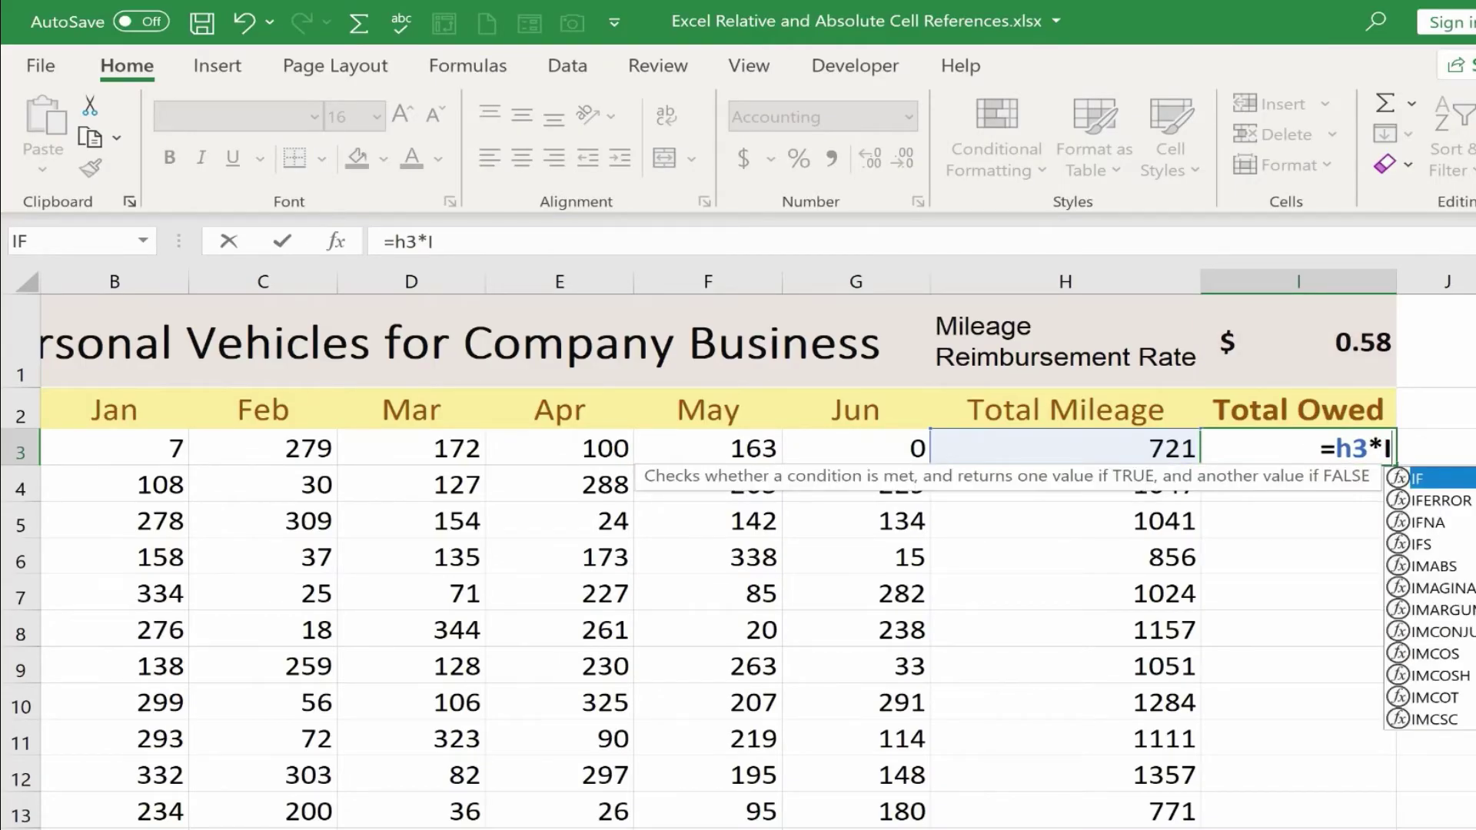
{"action": "type", "text": "$1"}
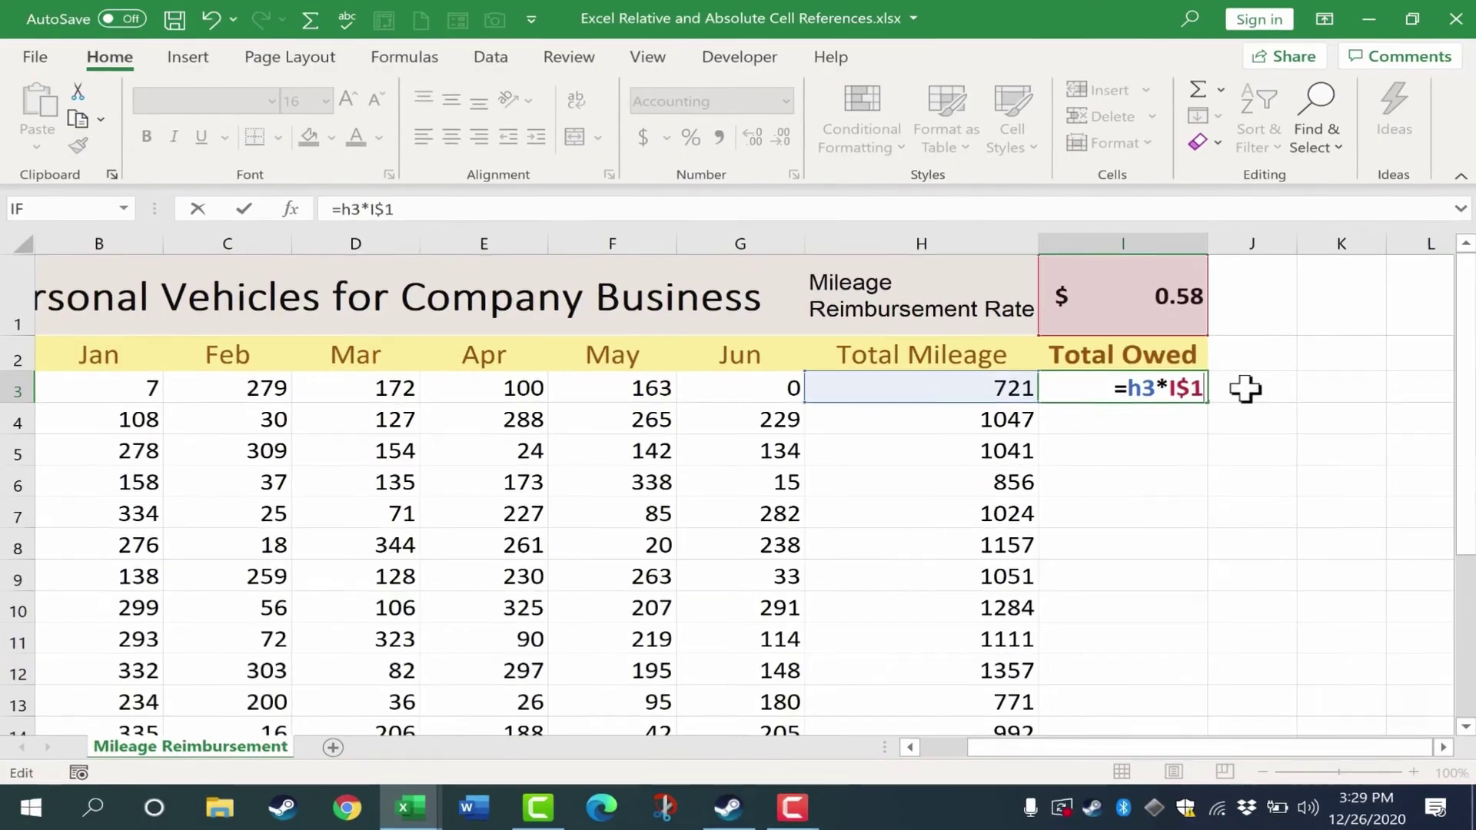
{"action": "key", "text": "Return"}
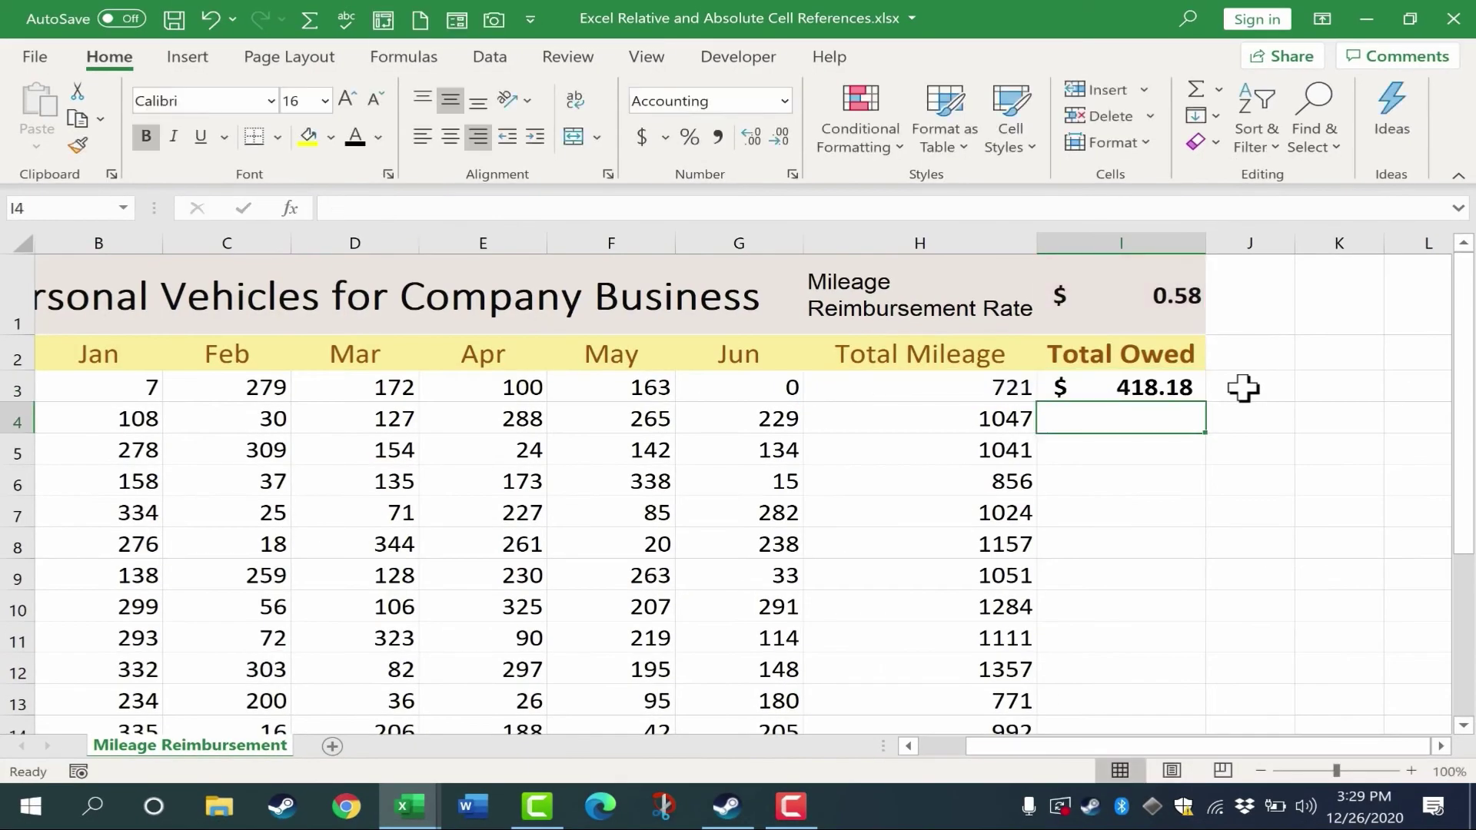
Fill the Total Owed formula from I3 down through I22.
{"action": "left_click", "coordinate": [1144, 387]}
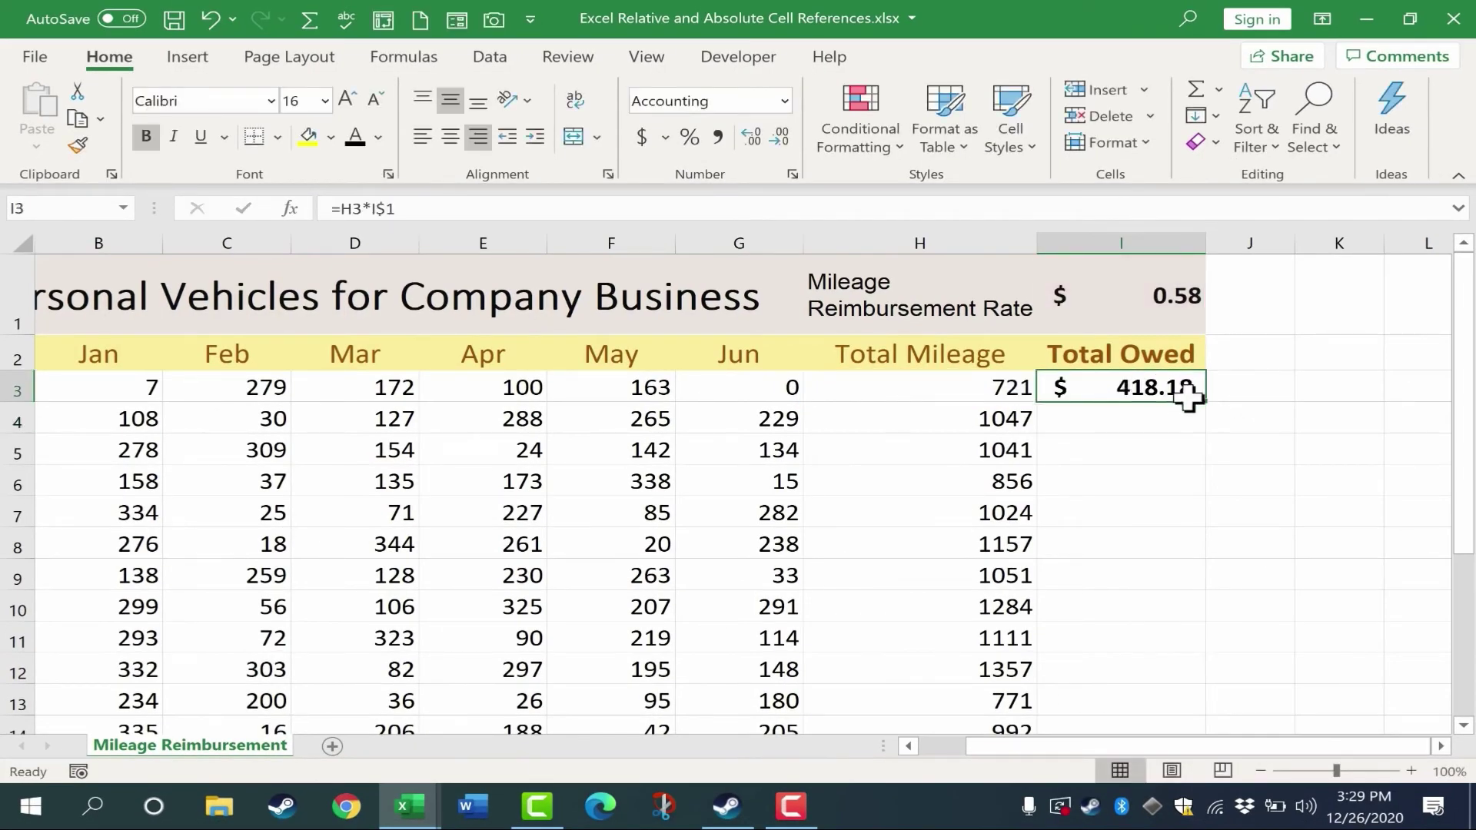
{"action": "left_click_drag", "start_coordinate": [1210, 405], "coordinate": [1186, 714]}
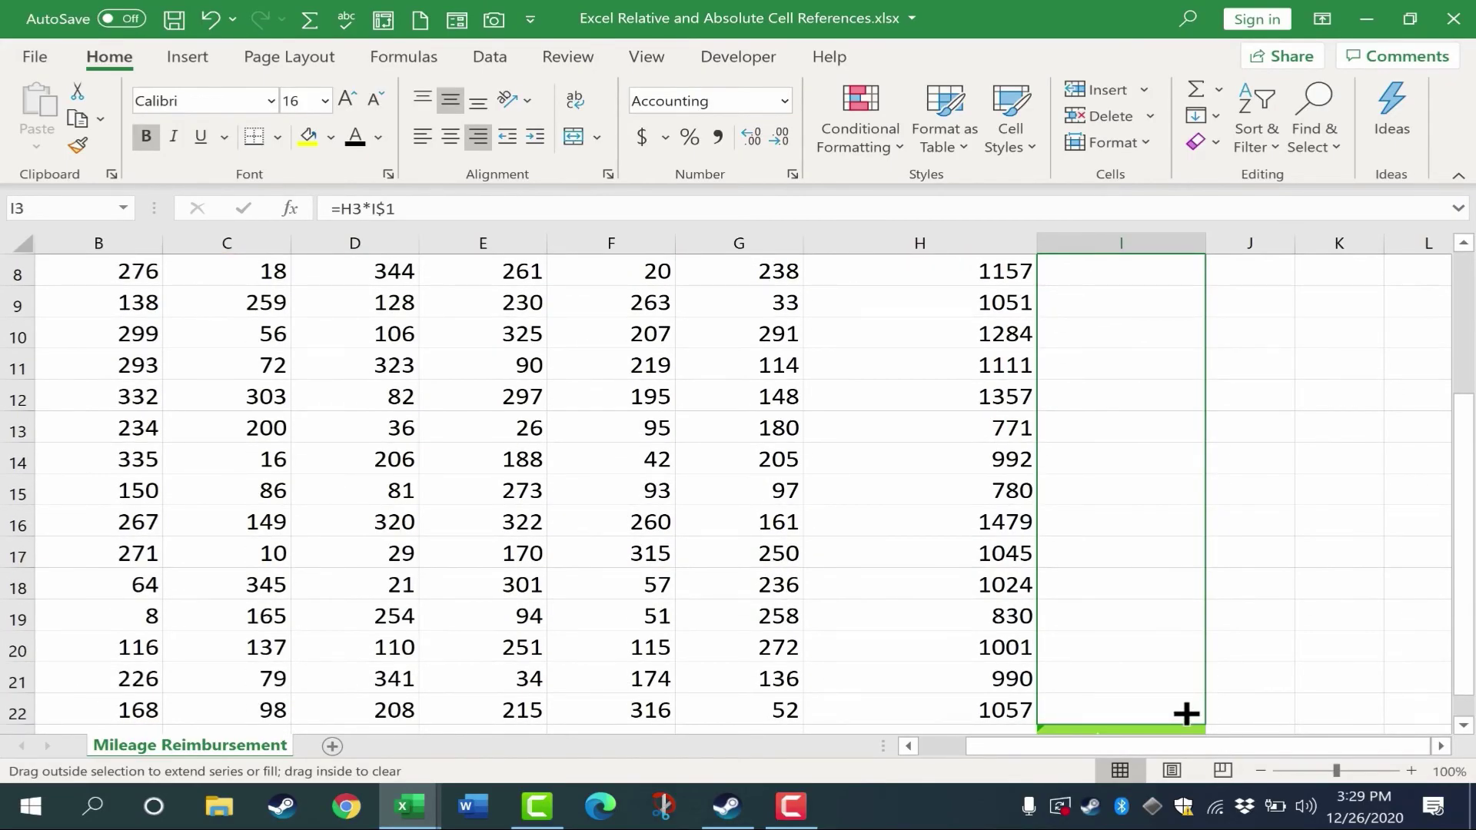
{"action": "left_click_drag", "start_coordinate": [1186, 713], "coordinate": [1180, 705]}
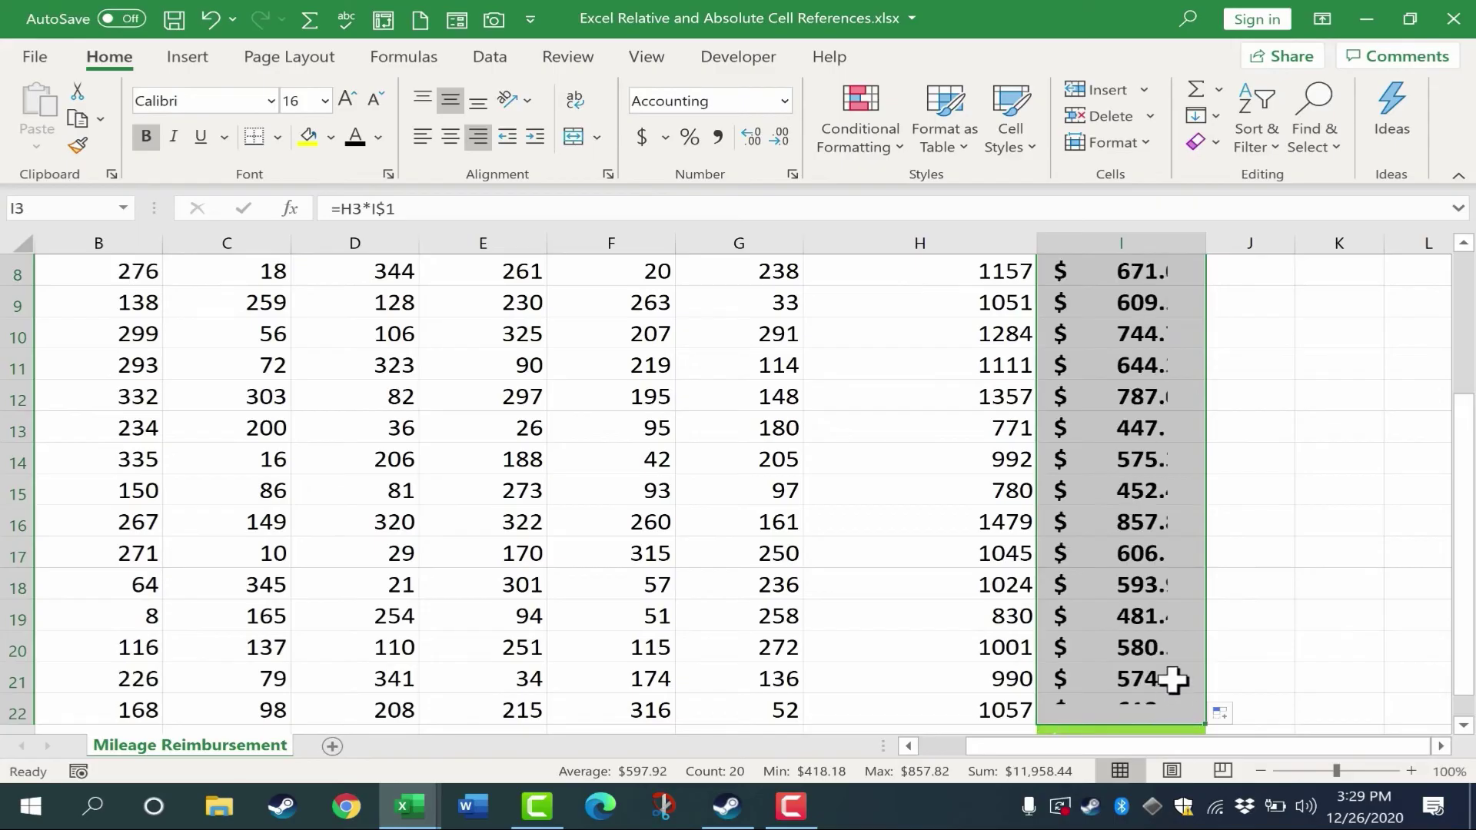
Inspect the cells referenced by the Total Owed formulas in I3, I4 and I5.
{"action": "scroll", "coordinate": [1160, 669], "scroll_direction": "up", "scroll_amount": 3}
{"action": "scroll", "coordinate": [1157, 660], "scroll_direction": "left", "scroll_amount": 2}
{"action": "left_click", "coordinate": [1368, 482]}
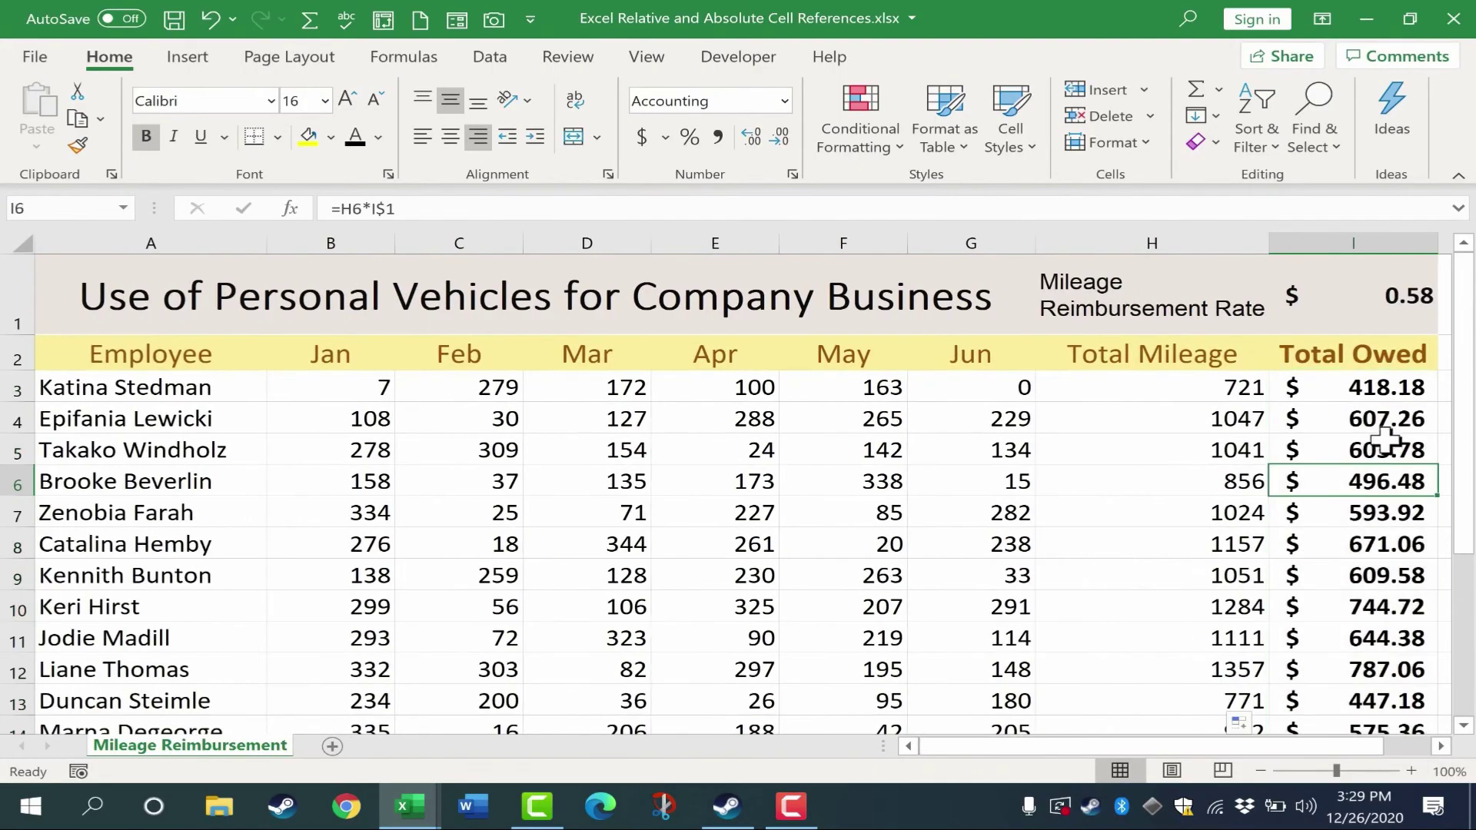
{"action": "double_click", "coordinate": [1385, 384]}
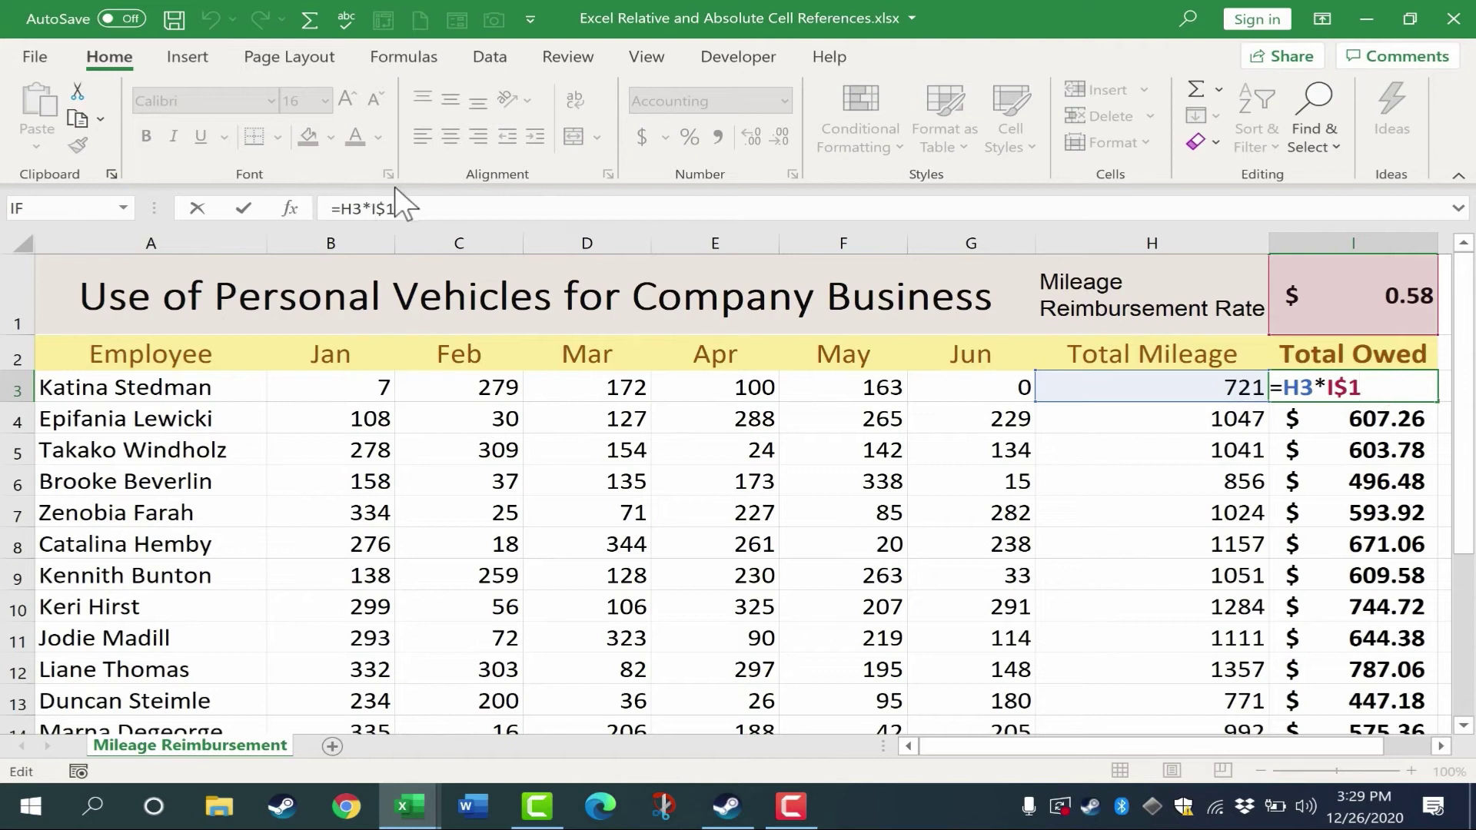
{"action": "double_click", "coordinate": [1381, 420]}
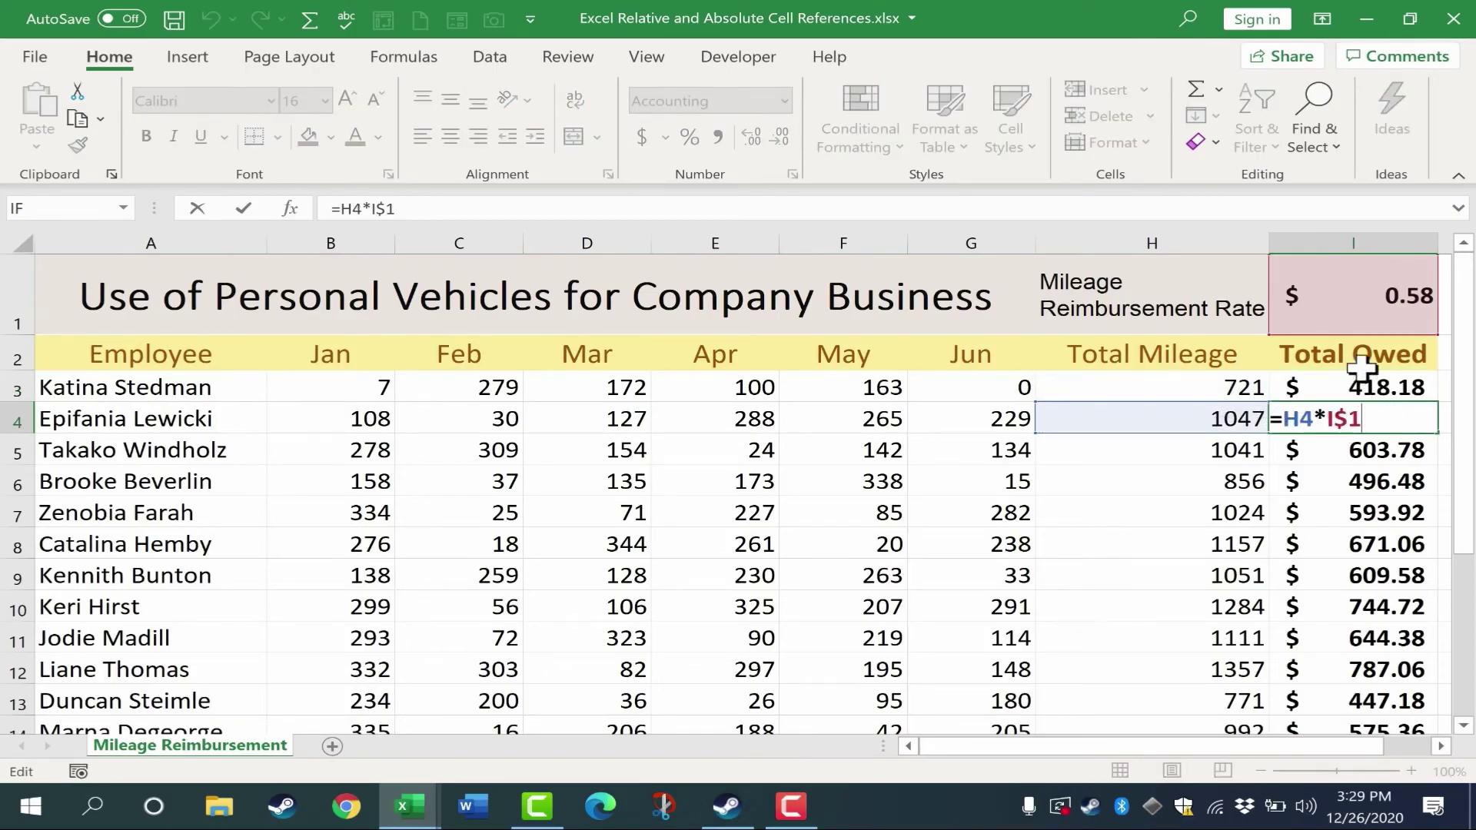
{"action": "double_click", "coordinate": [1372, 452]}
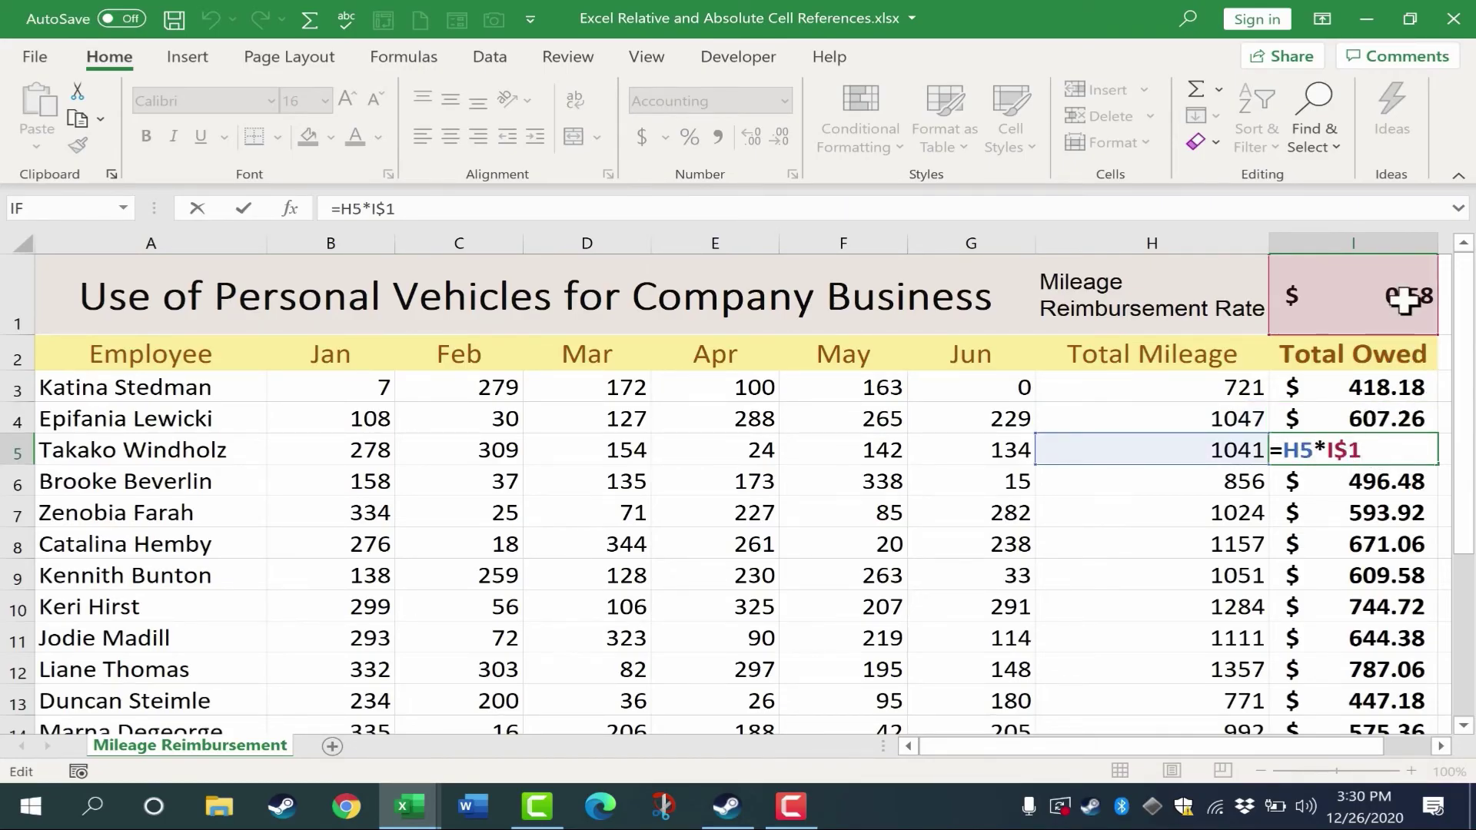
{"action": "key", "text": "Return"}
Check the mileage and rate references in the copied Total Owed formulas in I6, I7 and I11.
{"action": "double_click", "coordinate": [1357, 474]}
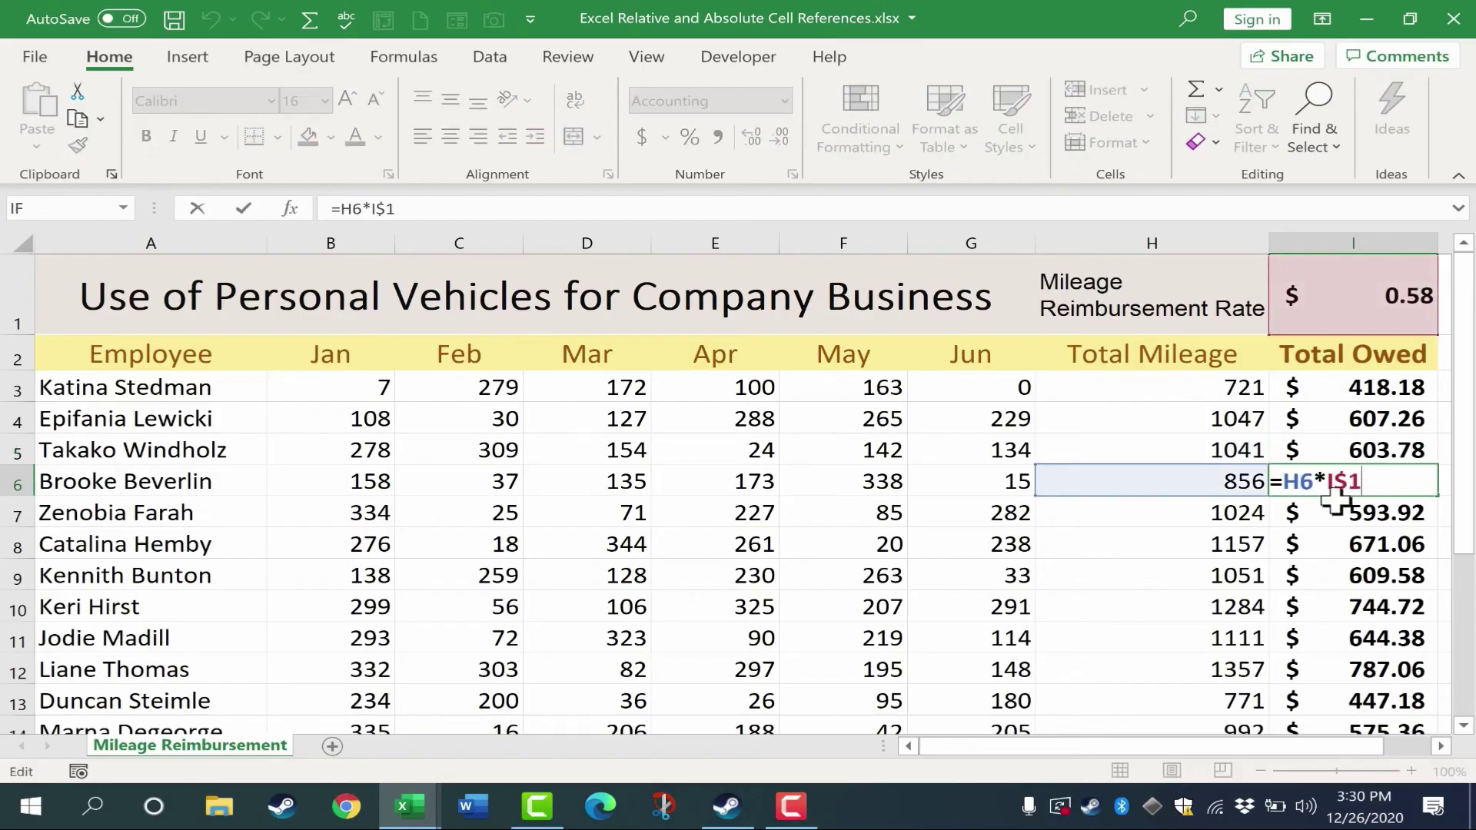
{"action": "key", "text": "Return"}
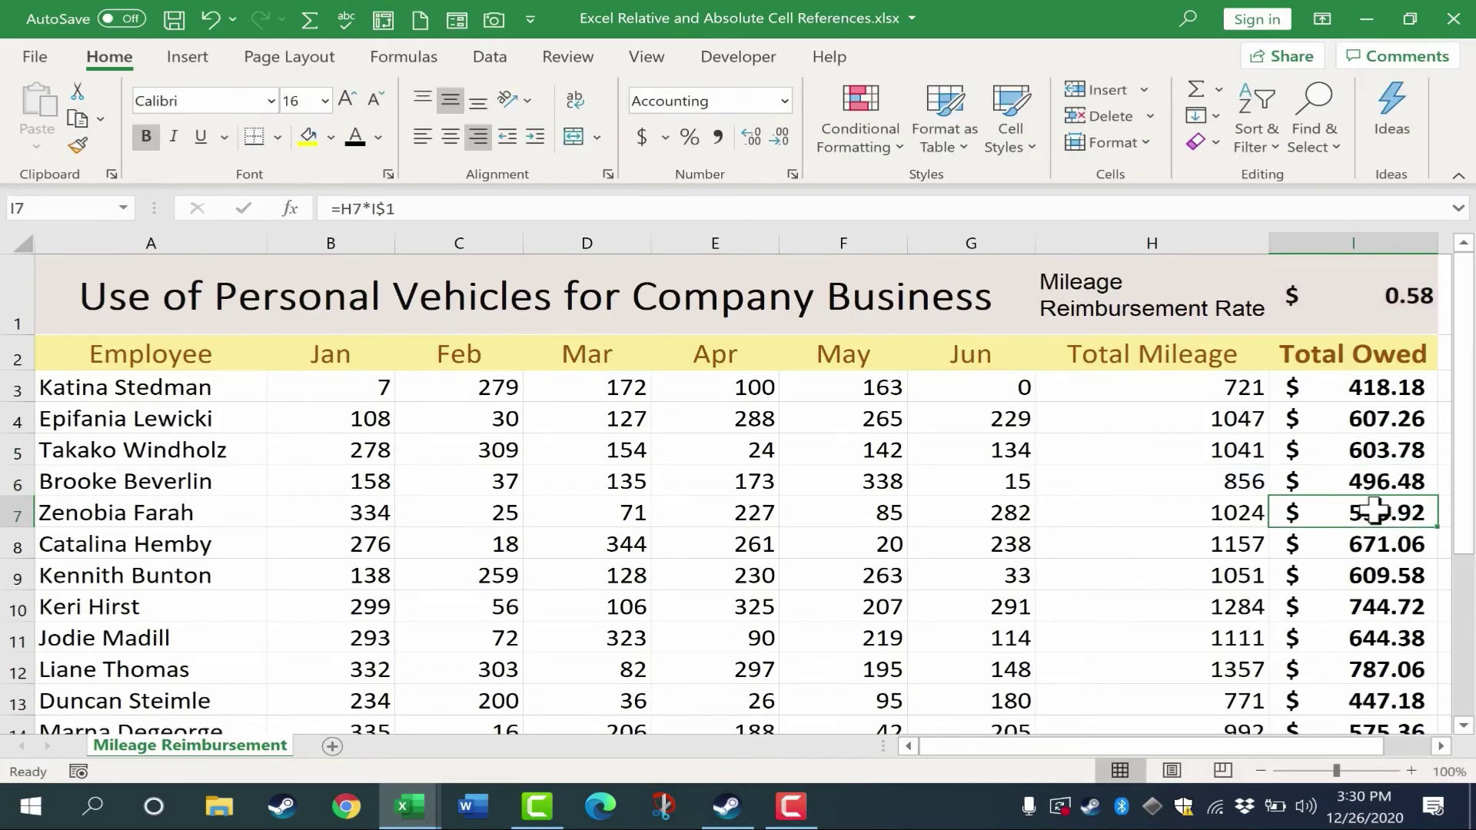
{"action": "double_click", "coordinate": [1361, 511]}
{"action": "key", "text": "Return"}
{"action": "double_click", "coordinate": [1362, 638]}
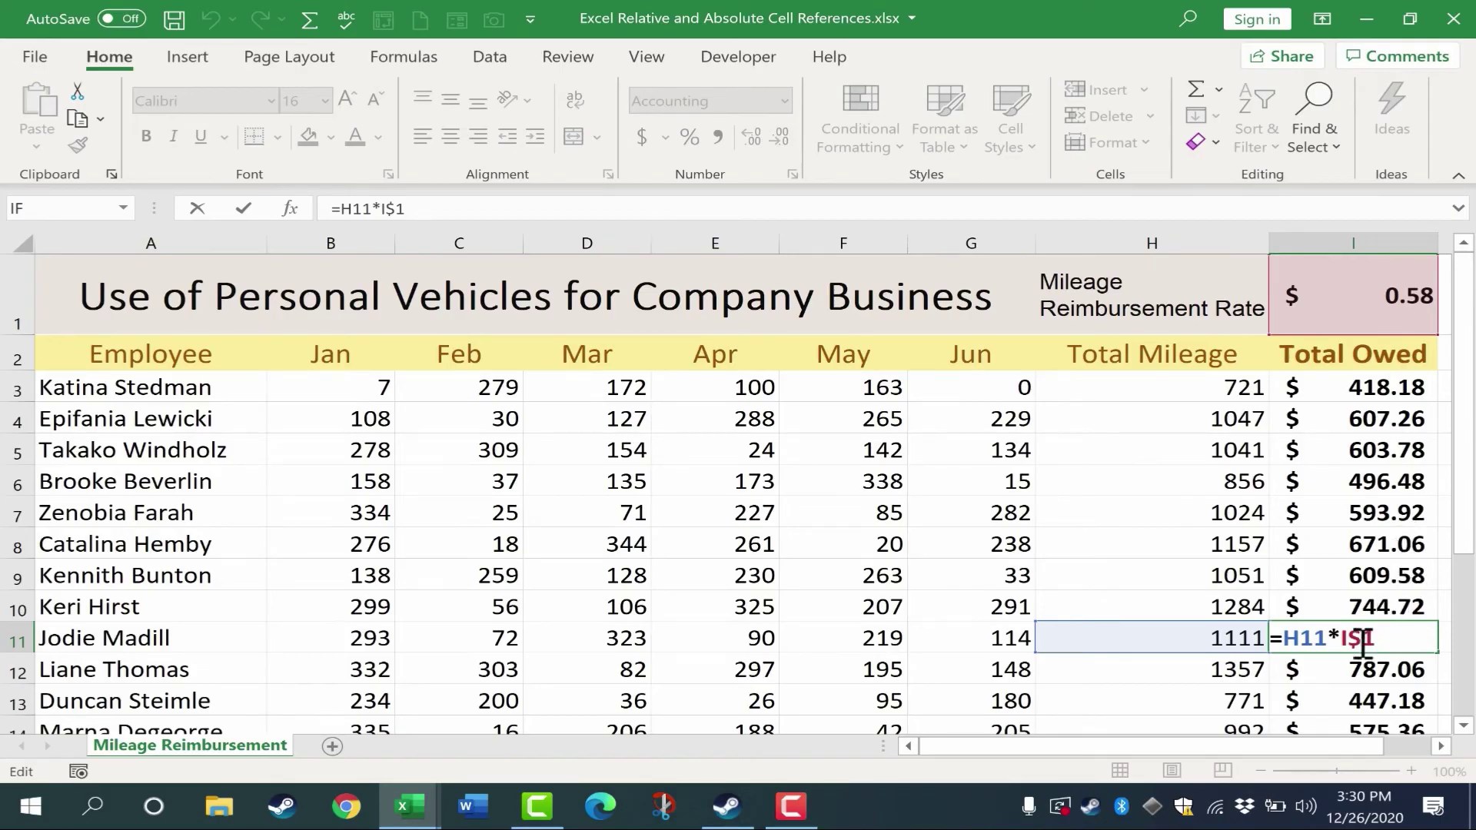
Edit the Total Owed formula in I3 to =H3*$I$1 so the rate's column and row are both absolute.
{"action": "left_click", "coordinate": [1361, 389]}
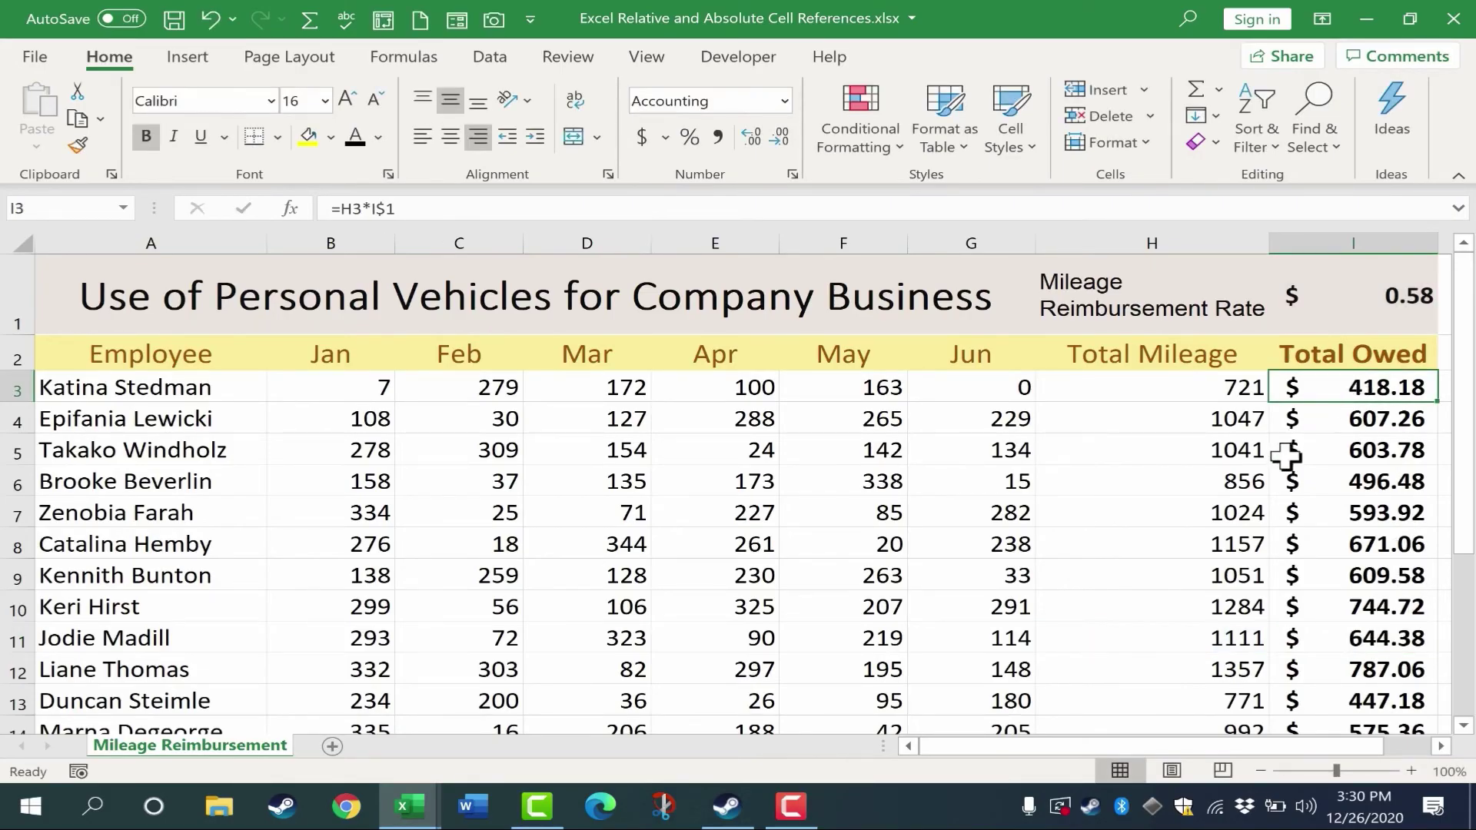
{"action": "left_click_drag", "start_coordinate": [1290, 745], "coordinate": [1368, 765]}
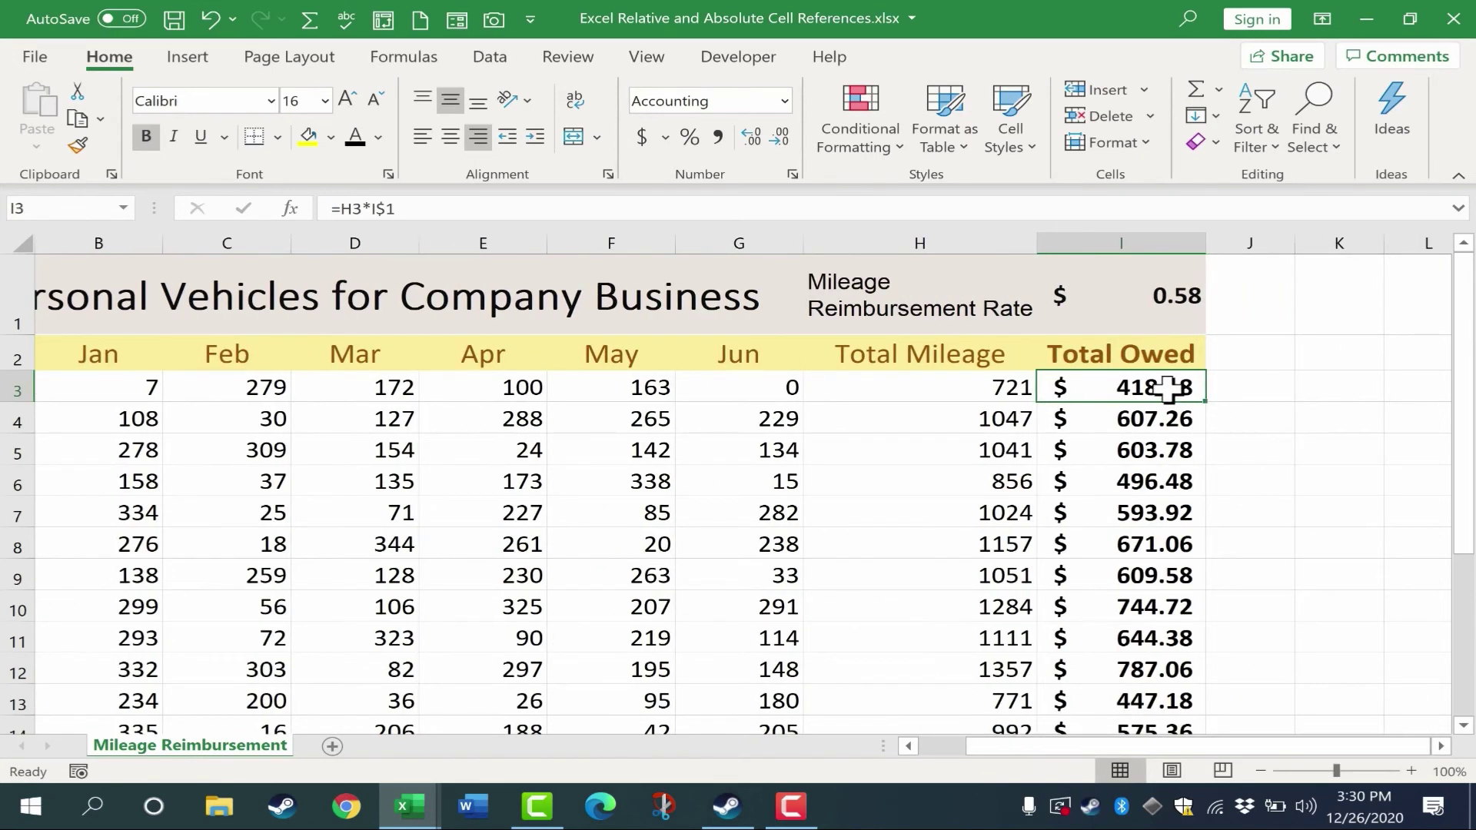
{"action": "scroll", "coordinate": [1140, 426], "scroll_direction": "left", "scroll_amount": 1}
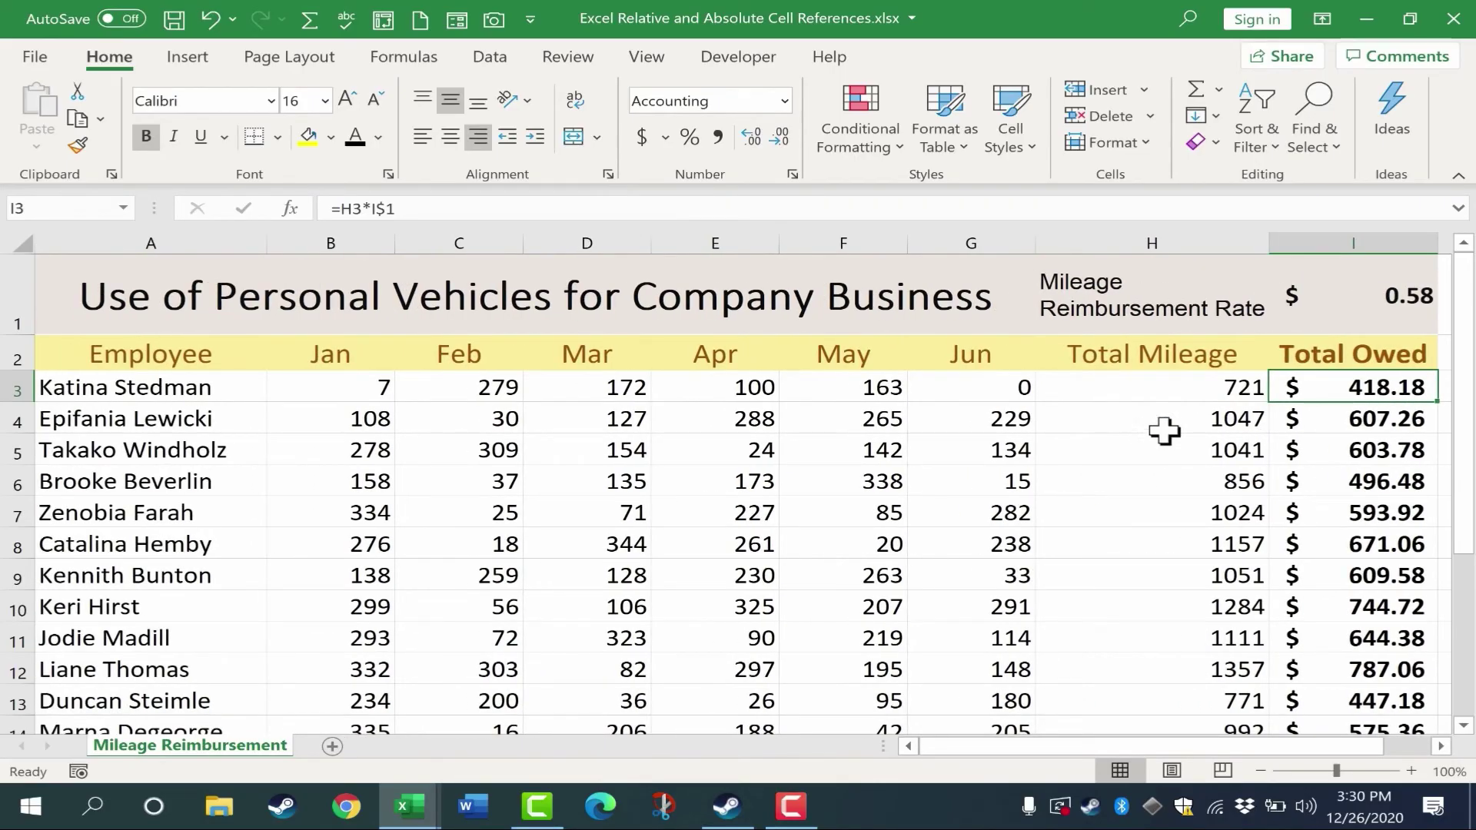
{"action": "left_click", "coordinate": [405, 208]}
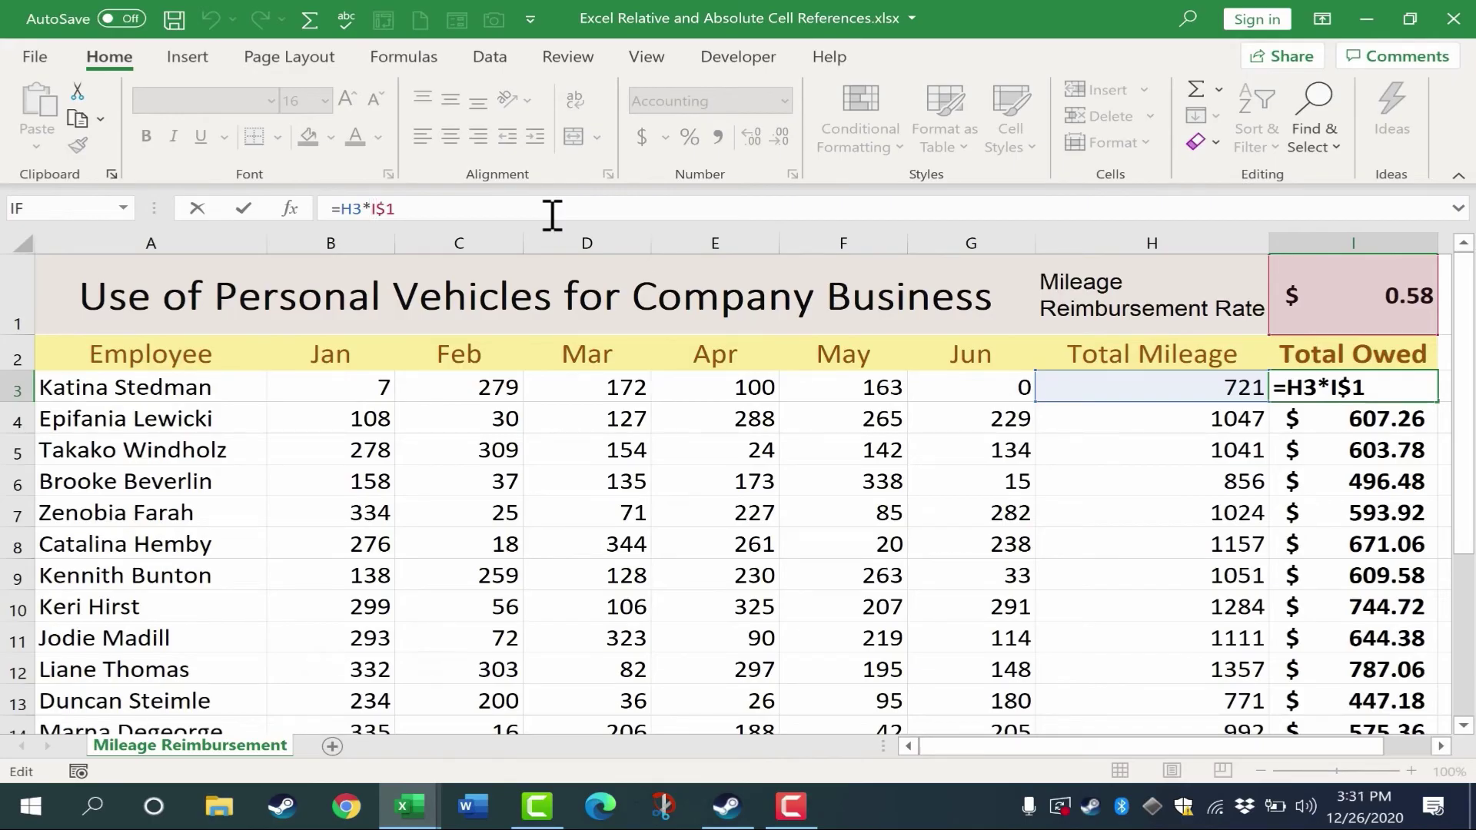
{"action": "type", "text": "$"}
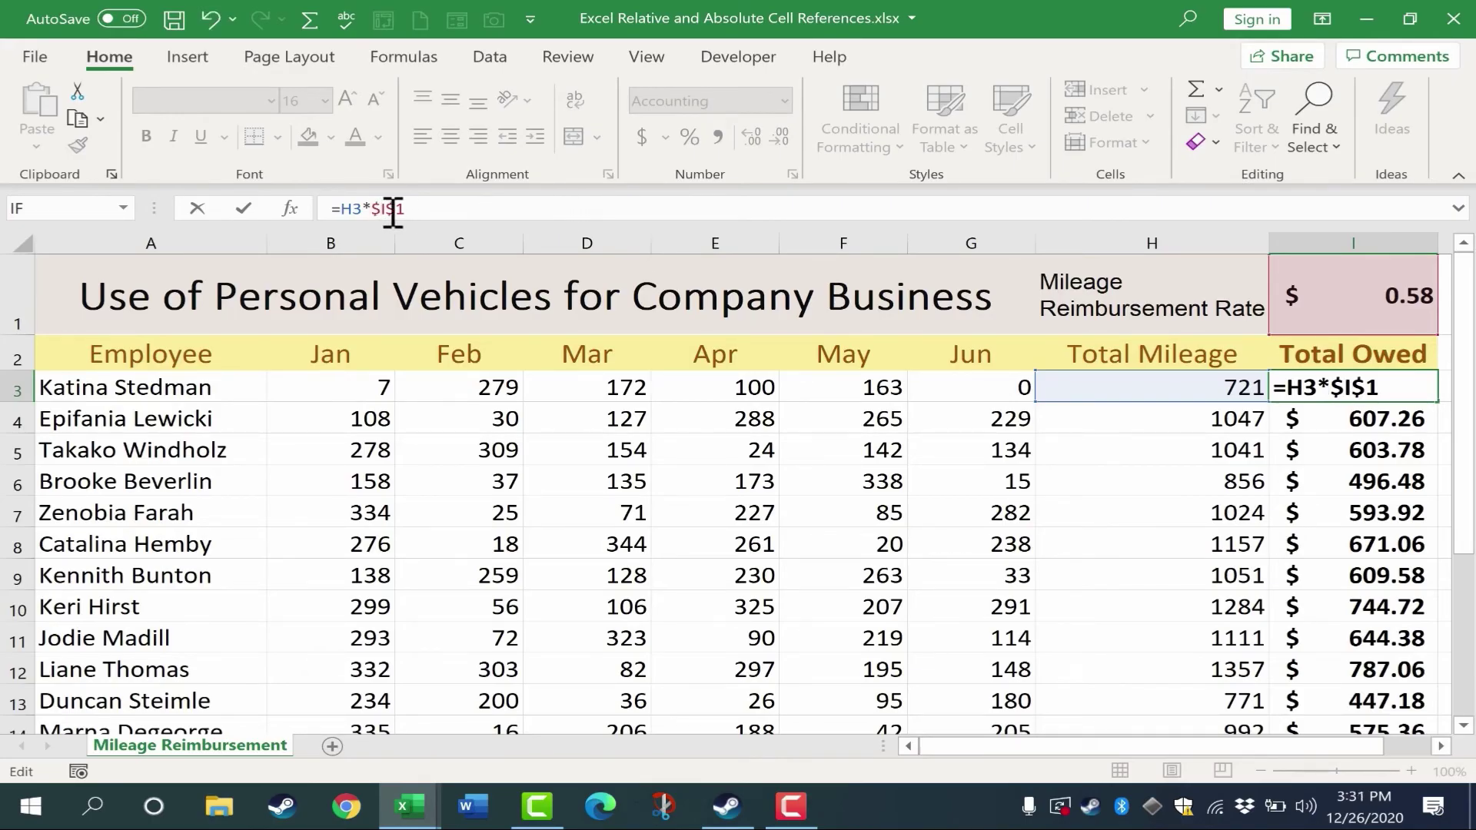
{"action": "key", "text": "shift+Return"}
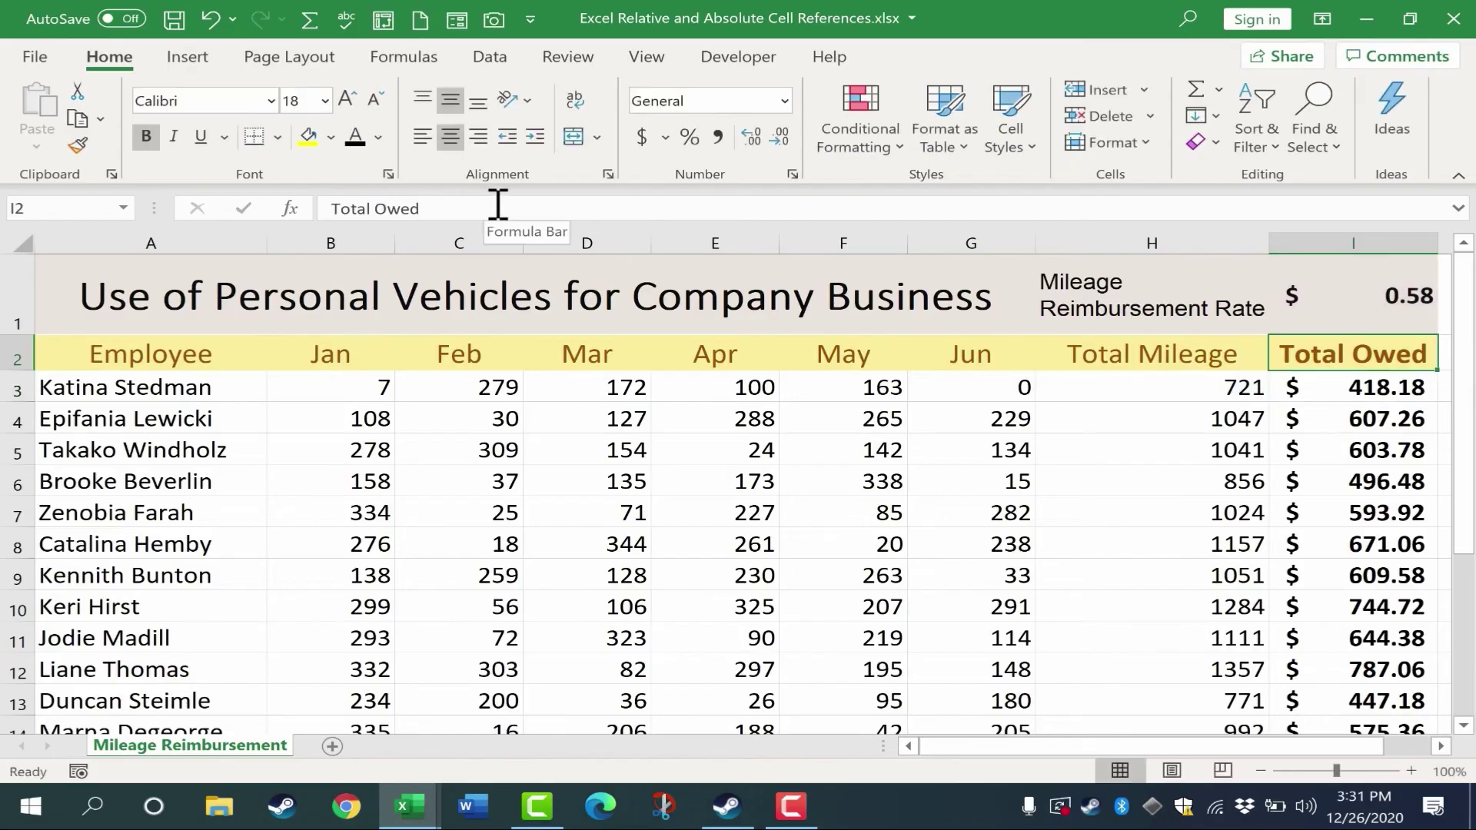
Fill the =H3*$I$1 formula from I3 down through I22 and check the references in the copied formulas, including I9.
{"action": "double_click", "coordinate": [1428, 392]}
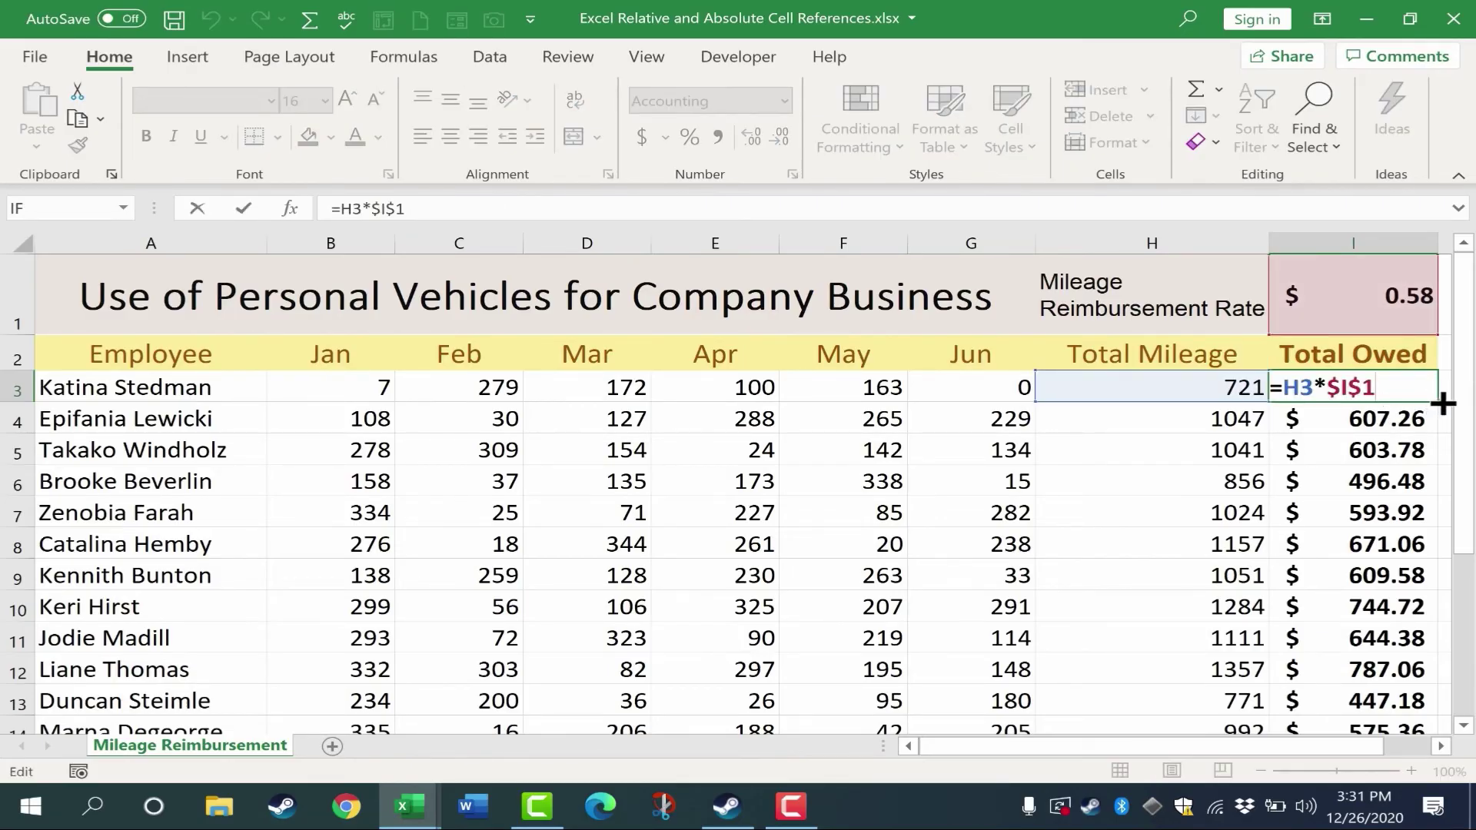
{"action": "left_click_drag", "start_coordinate": [1443, 403], "coordinate": [1428, 692]}
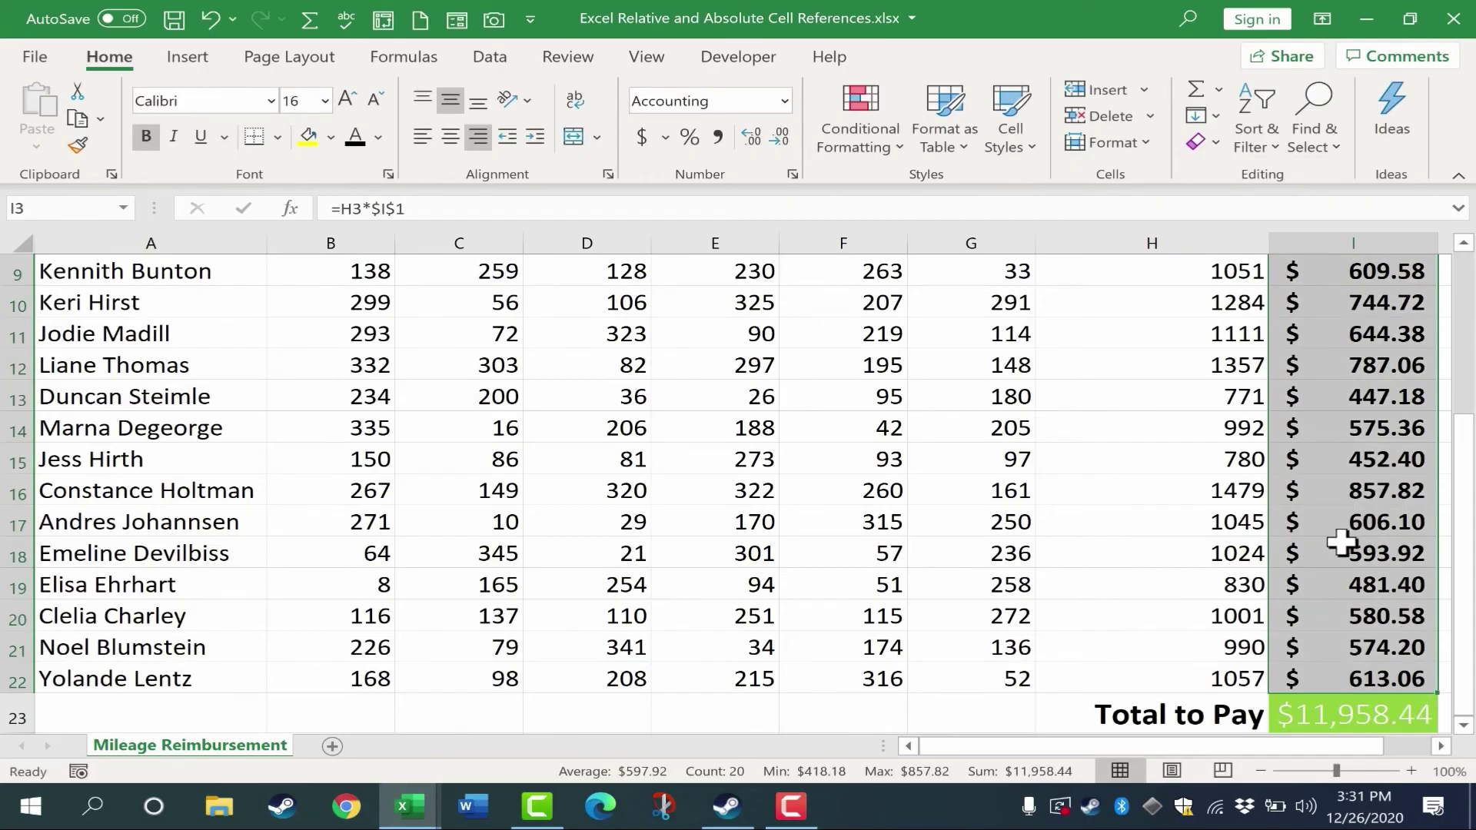
{"action": "scroll", "coordinate": [1341, 542], "scroll_direction": "up", "scroll_amount": 3}
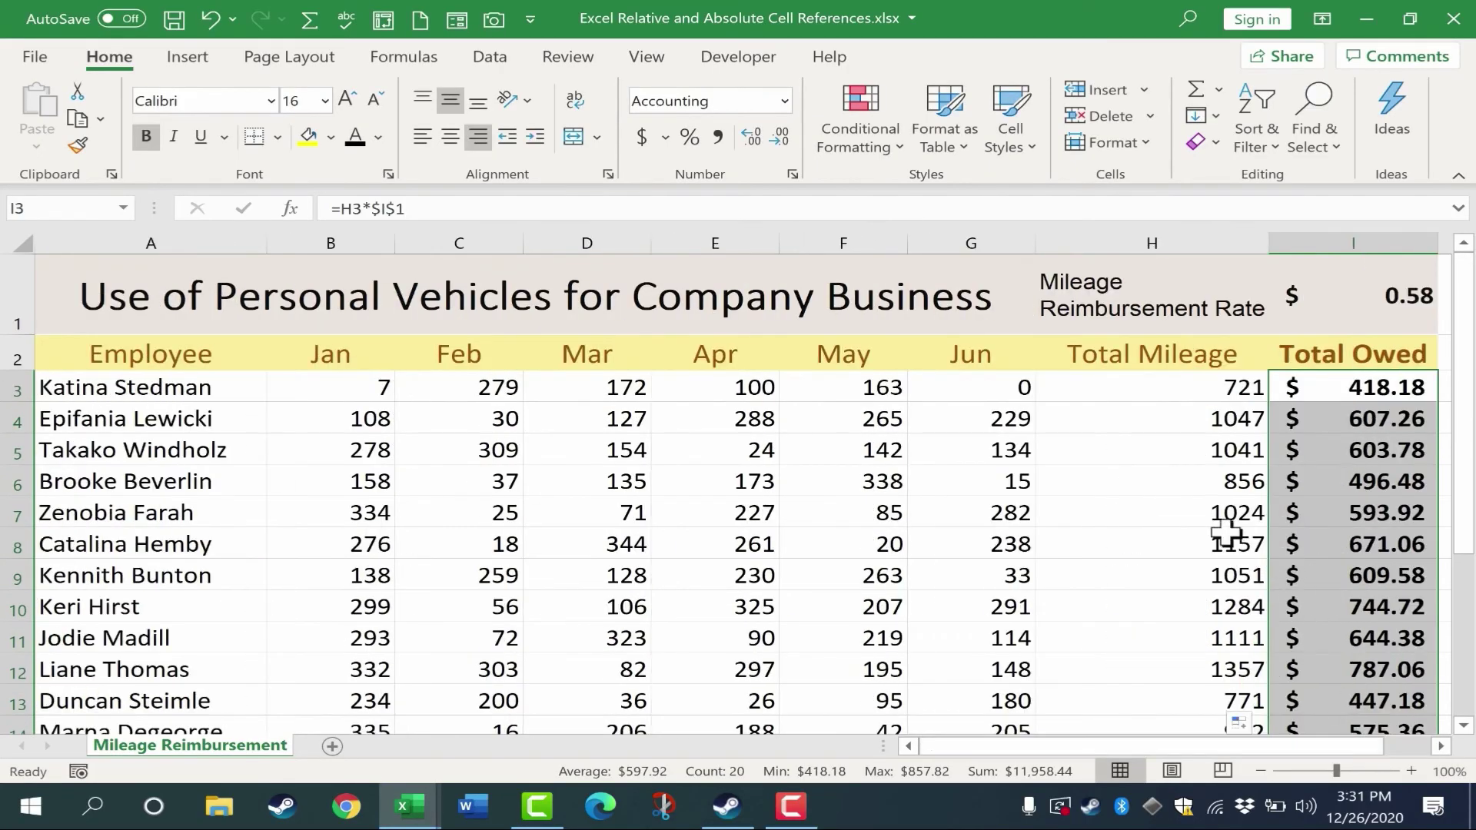
{"action": "left_click", "coordinate": [1357, 550]}
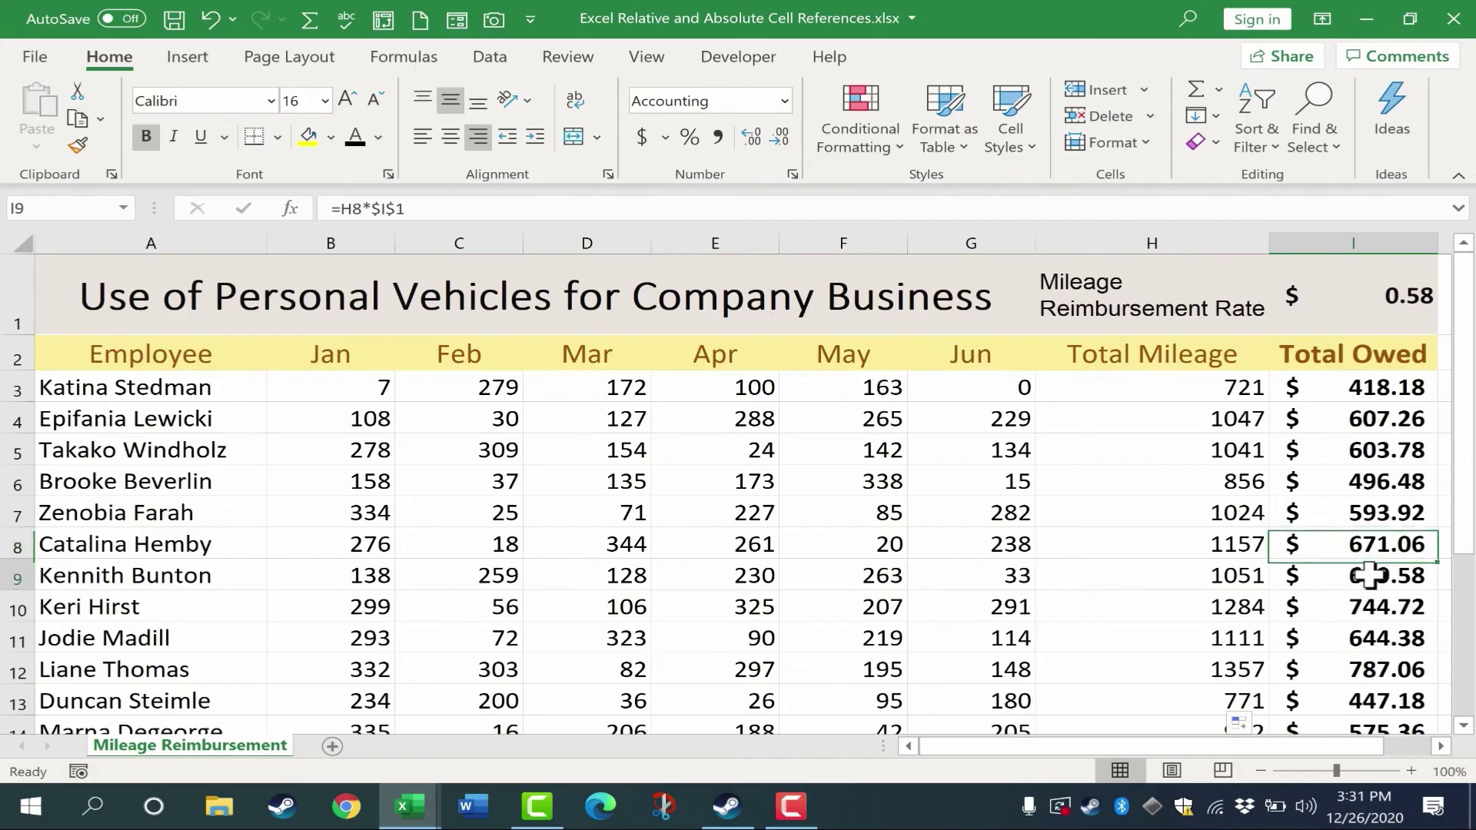
{"action": "double_click", "coordinate": [1371, 575]}
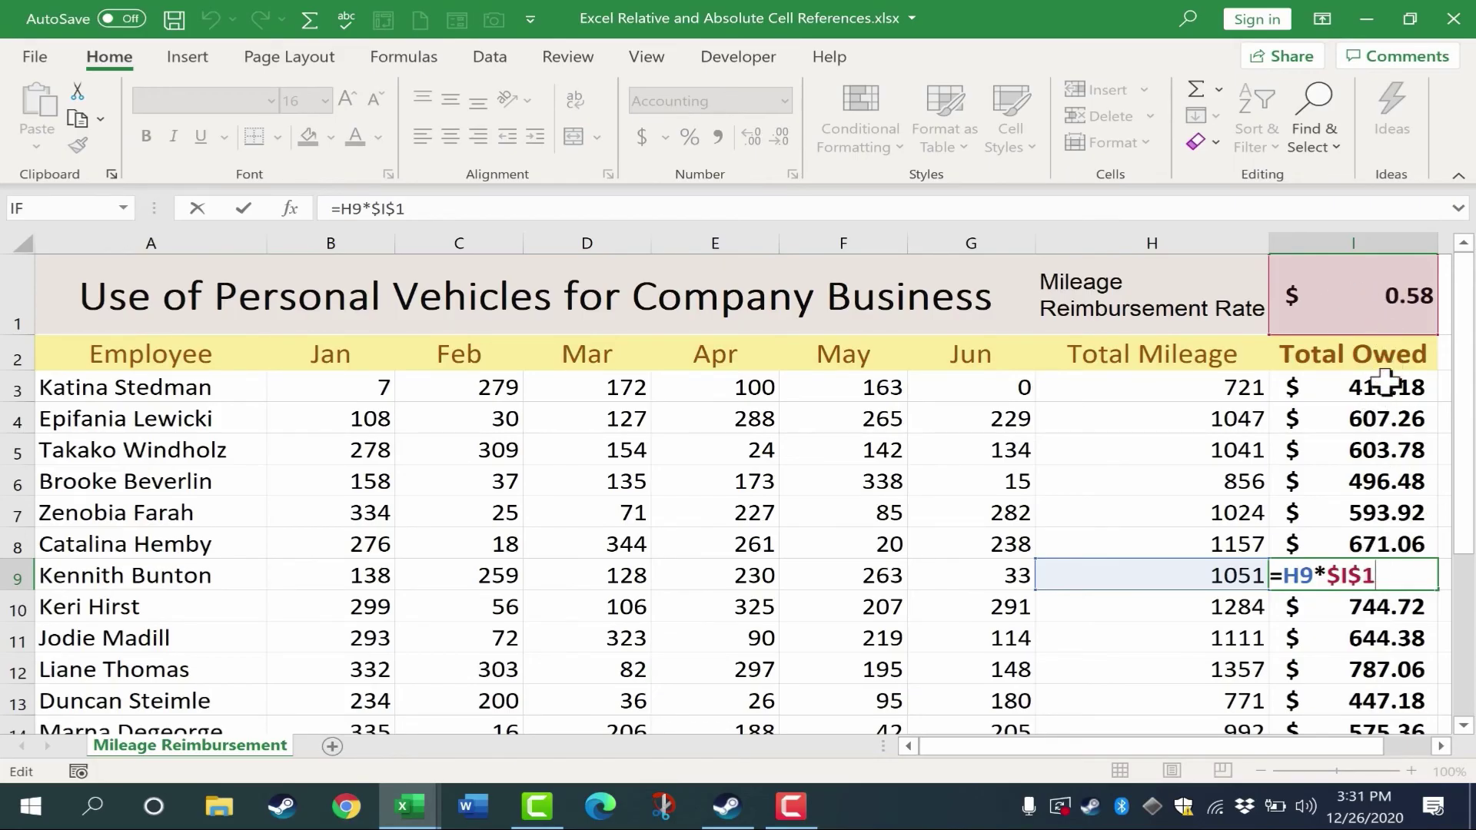
{"action": "left_click", "coordinate": [1381, 512]}
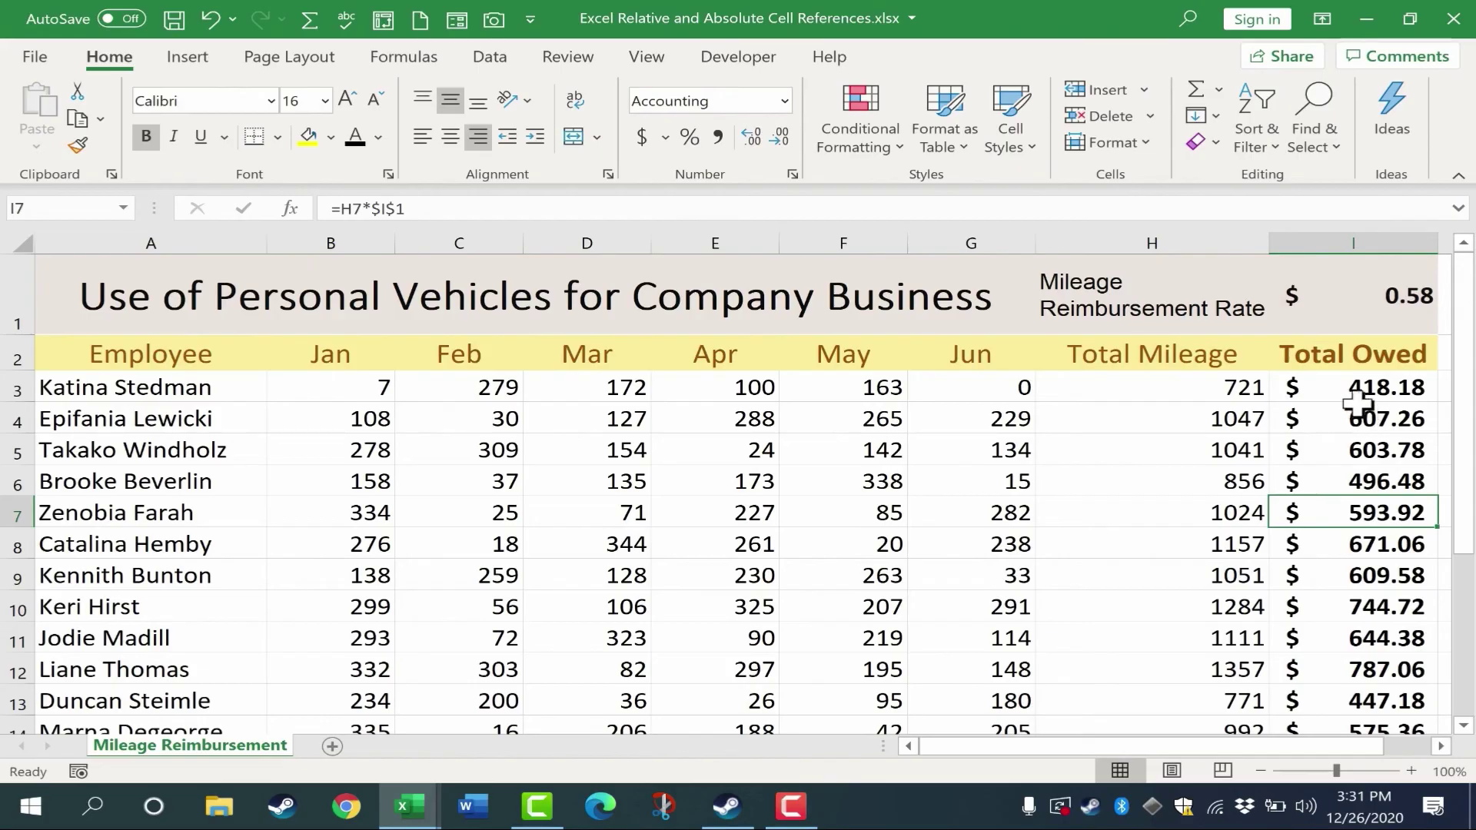
Examine the references in the I3 Total Owed formula and highlight its relative H3 reference.
{"action": "left_click_drag", "start_coordinate": [1230, 735], "coordinate": [1295, 736]}
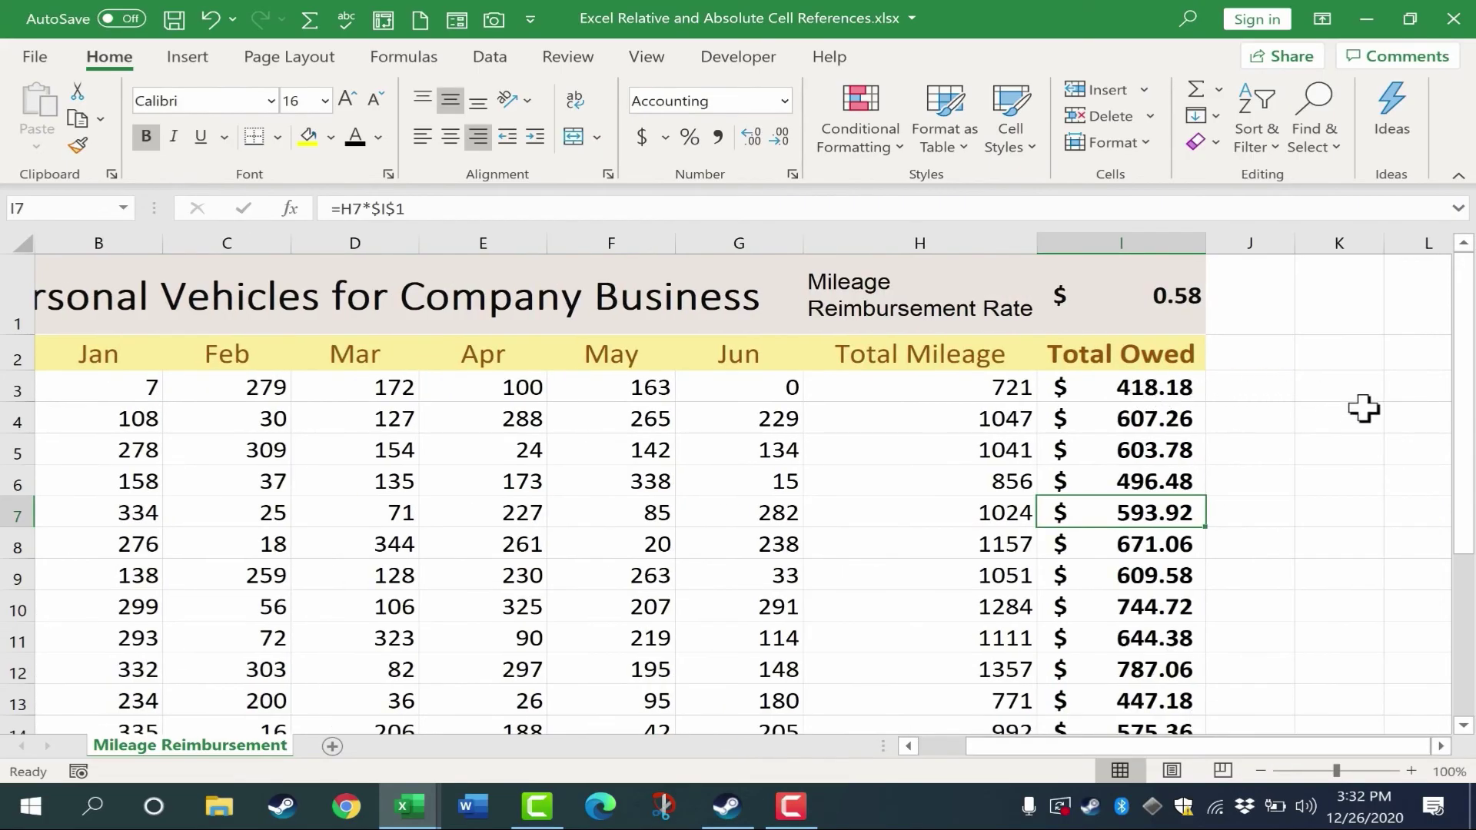
{"action": "left_click", "coordinate": [1149, 389]}
{"action": "left_click_drag", "start_coordinate": [1208, 400], "coordinate": [1160, 385]}
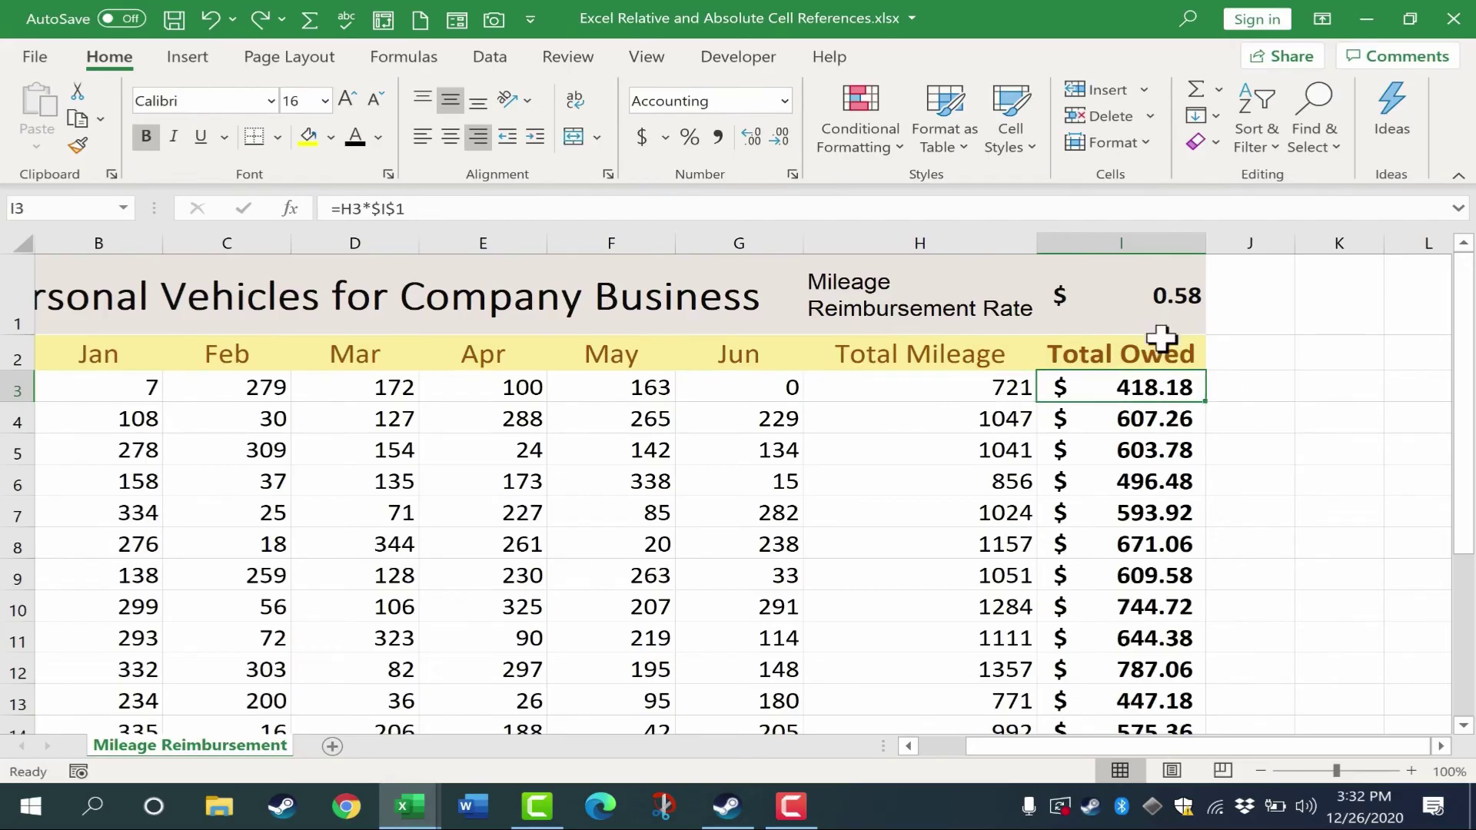
{"action": "double_click", "coordinate": [1130, 389]}
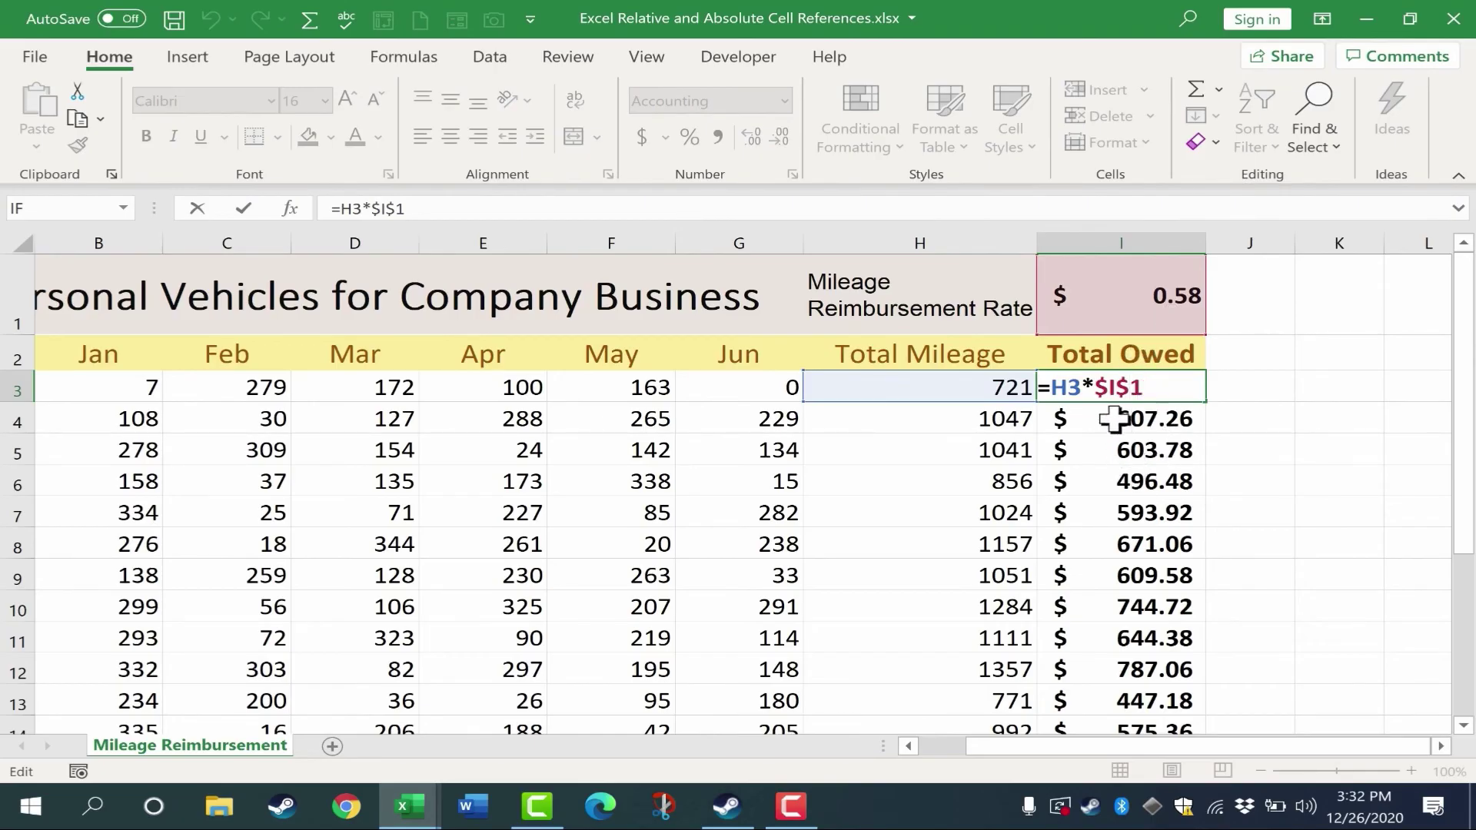
{"action": "double_click", "coordinate": [1069, 386]}
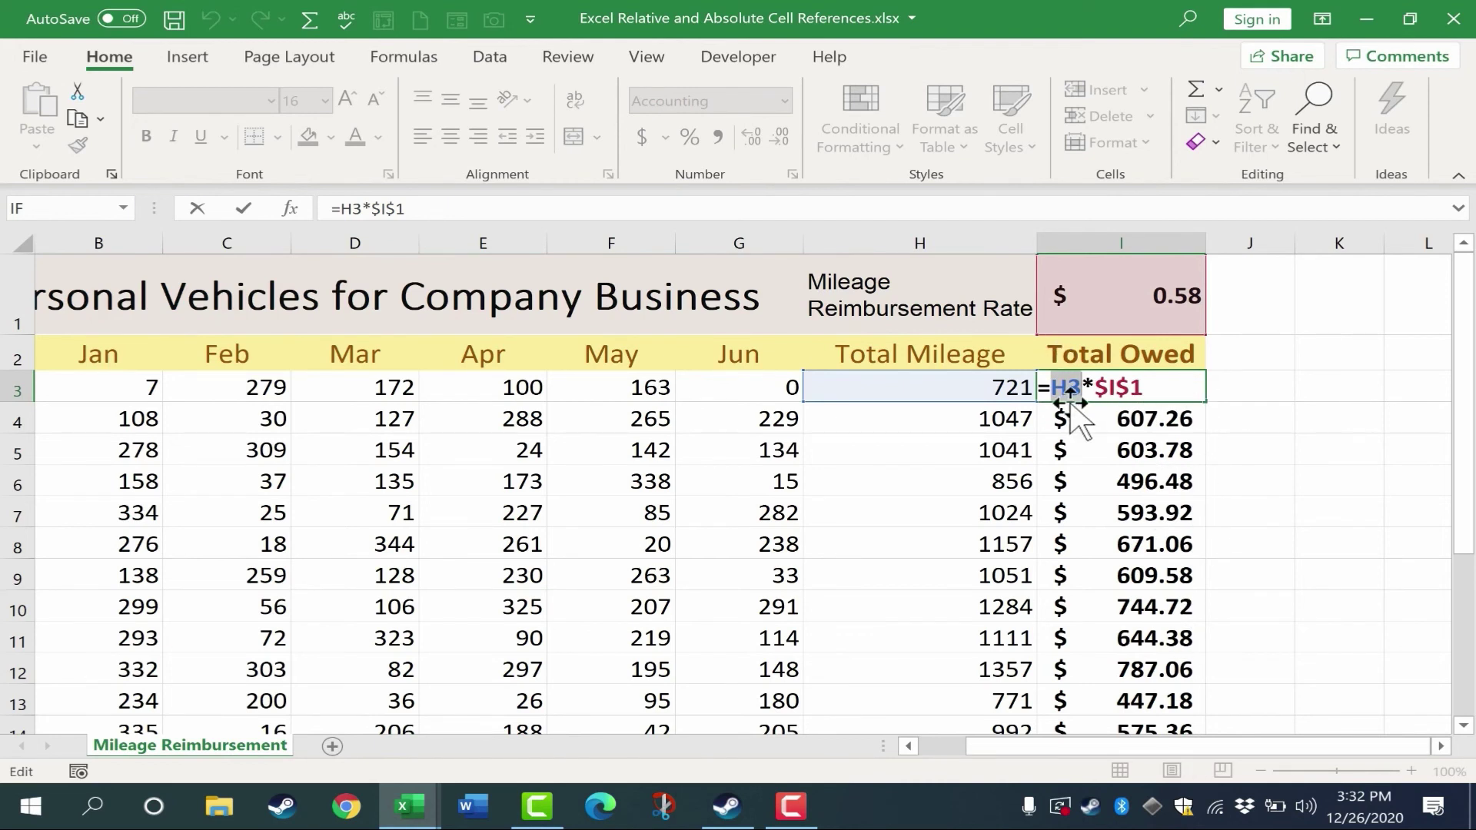
Close the I3 formula unchanged and check the references in the copied Total Owed formulas in I5 and I9.
{"action": "key", "text": "Escape"}
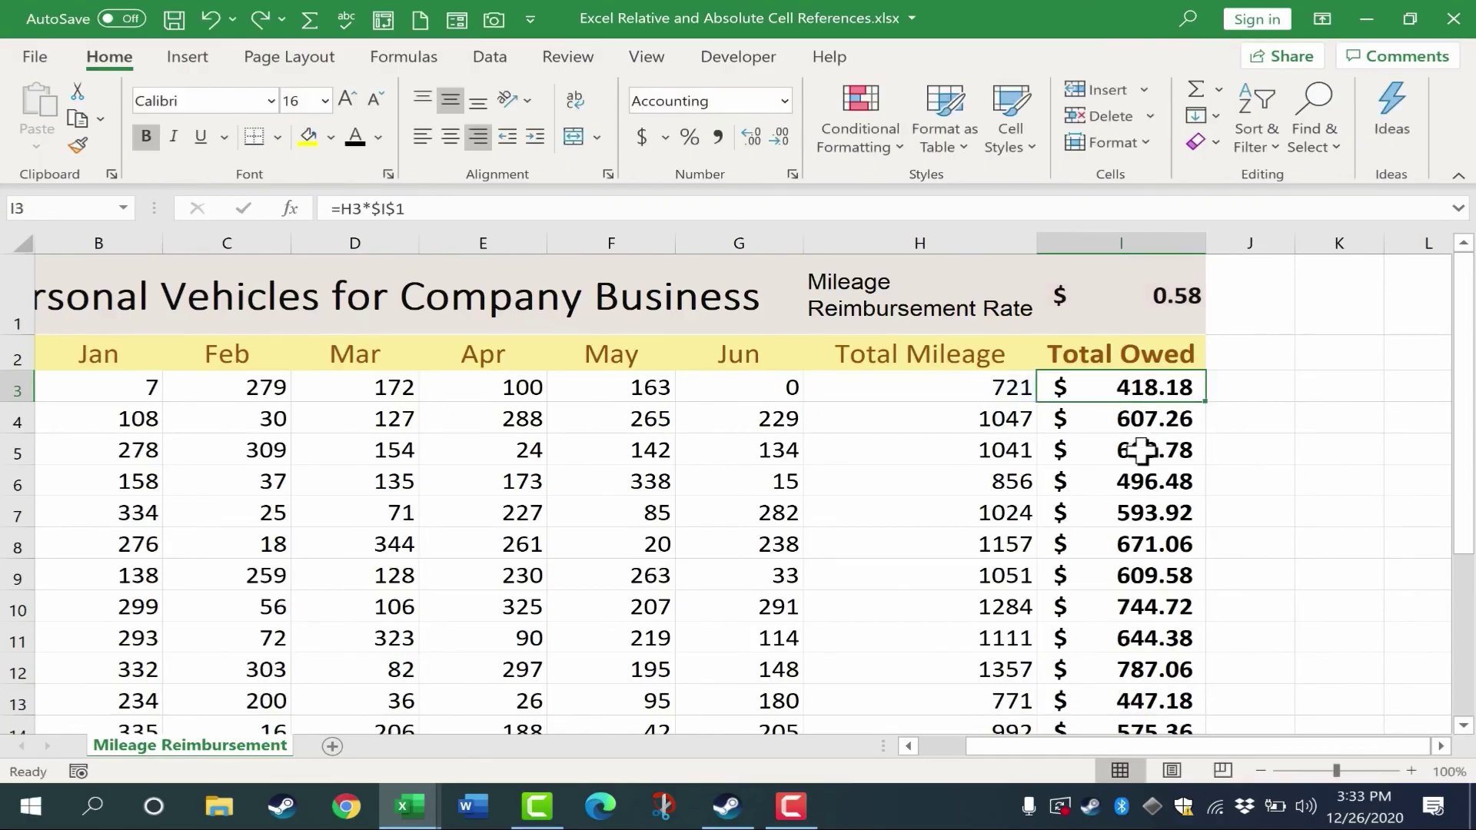
{"action": "double_click", "coordinate": [1141, 451]}
{"action": "key", "text": "Escape"}
{"action": "double_click", "coordinate": [1143, 576]}
{"action": "key", "text": "Escape"}
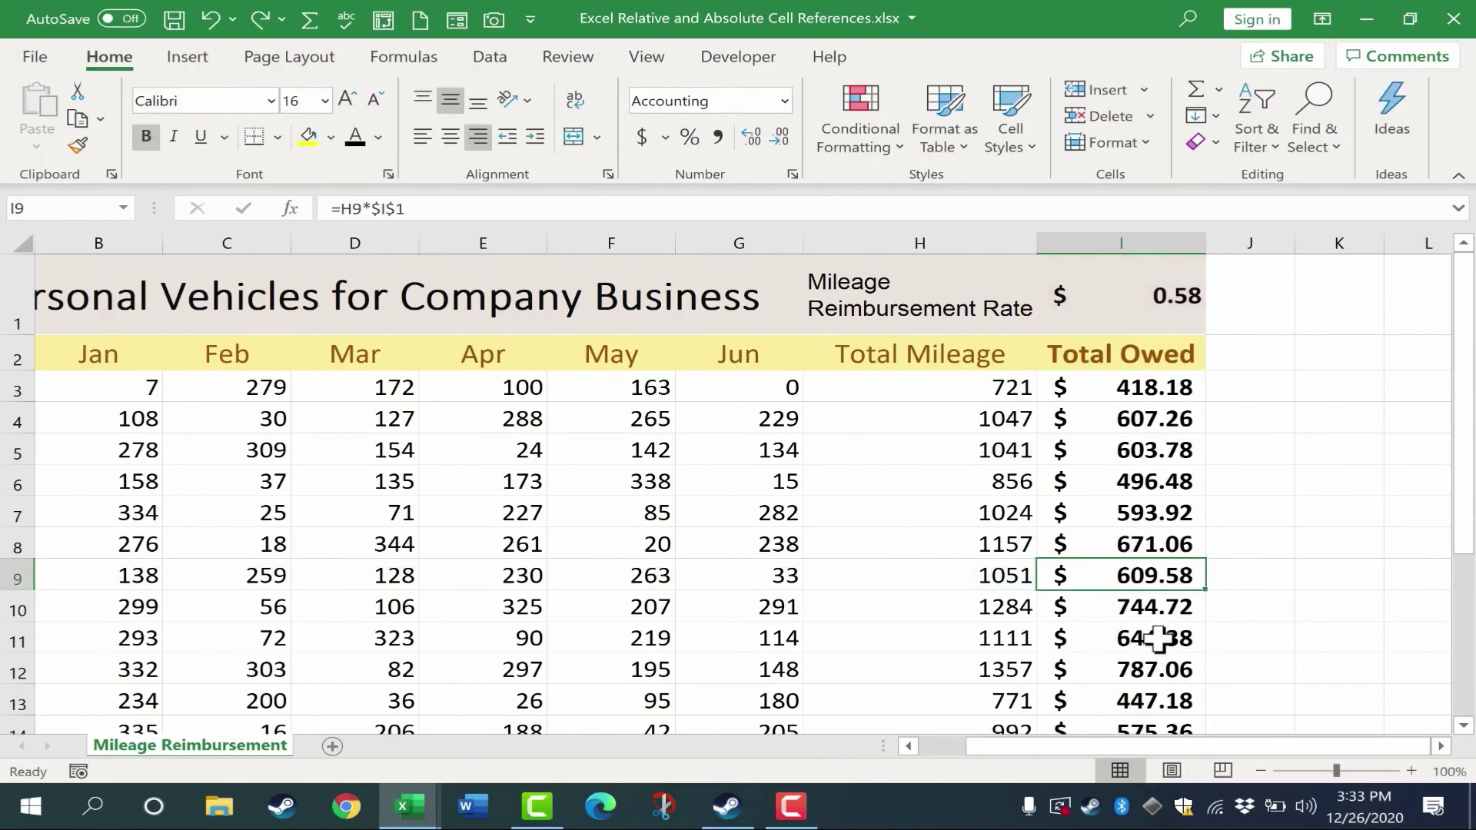
Highlight the absolute $I$1 reference in the I3 Total Owed formula, keep the formula as it is, and return to the Employee column.
{"action": "double_click", "coordinate": [1112, 388]}
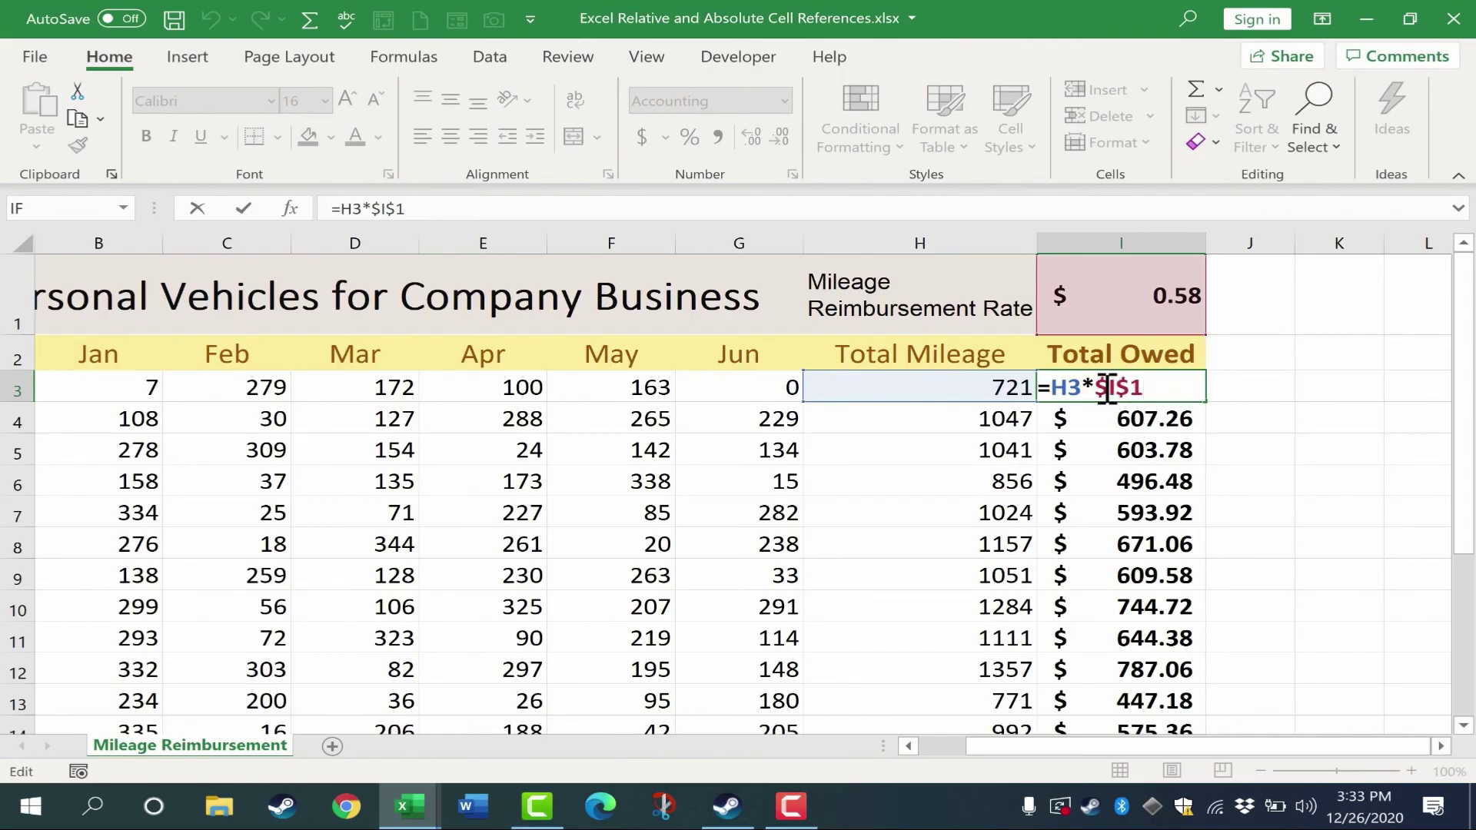
{"action": "left_click_drag", "start_coordinate": [1096, 386], "coordinate": [1155, 384]}
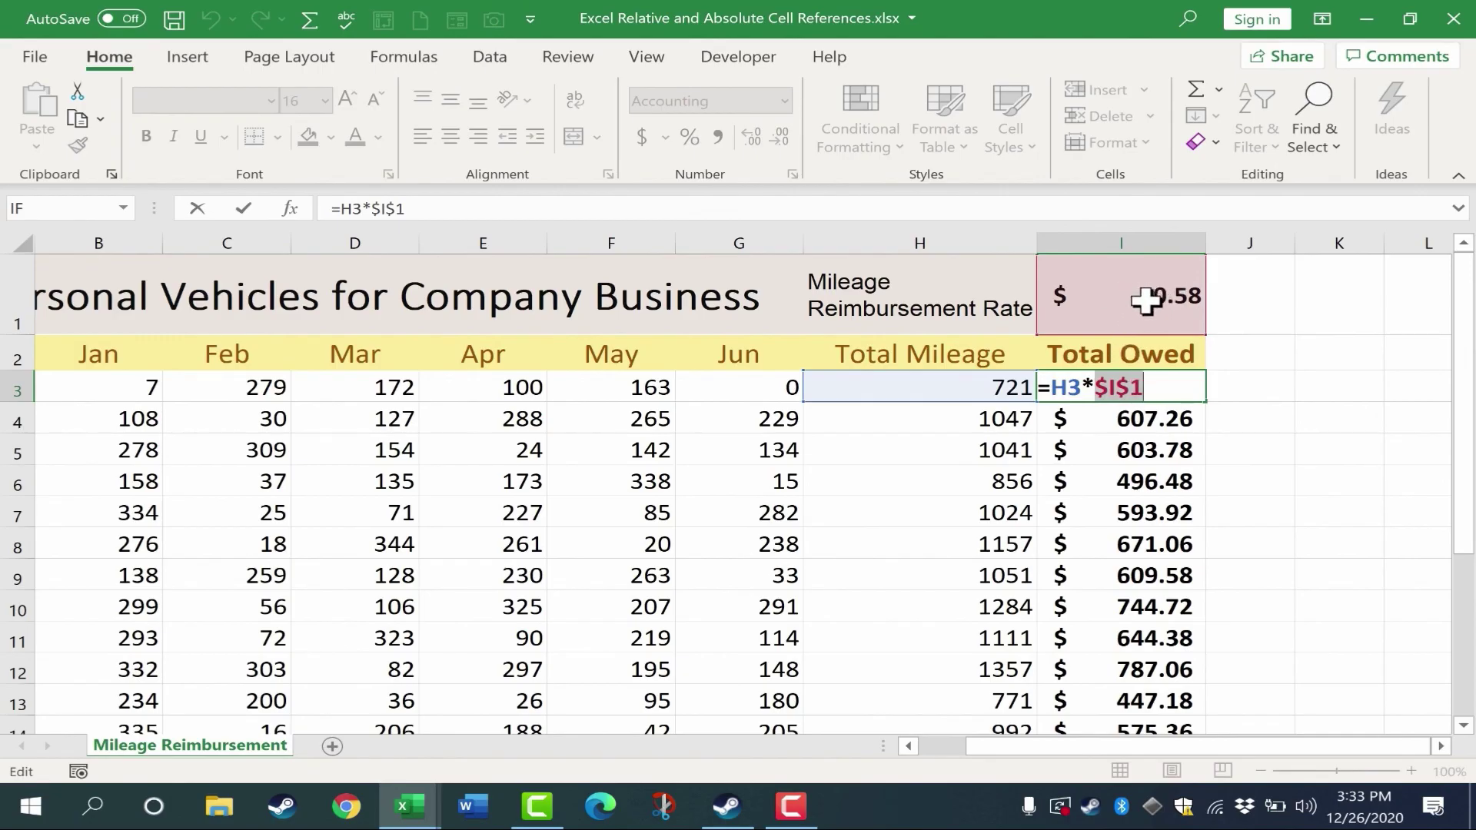
{"action": "key", "text": "ctrl+Return"}
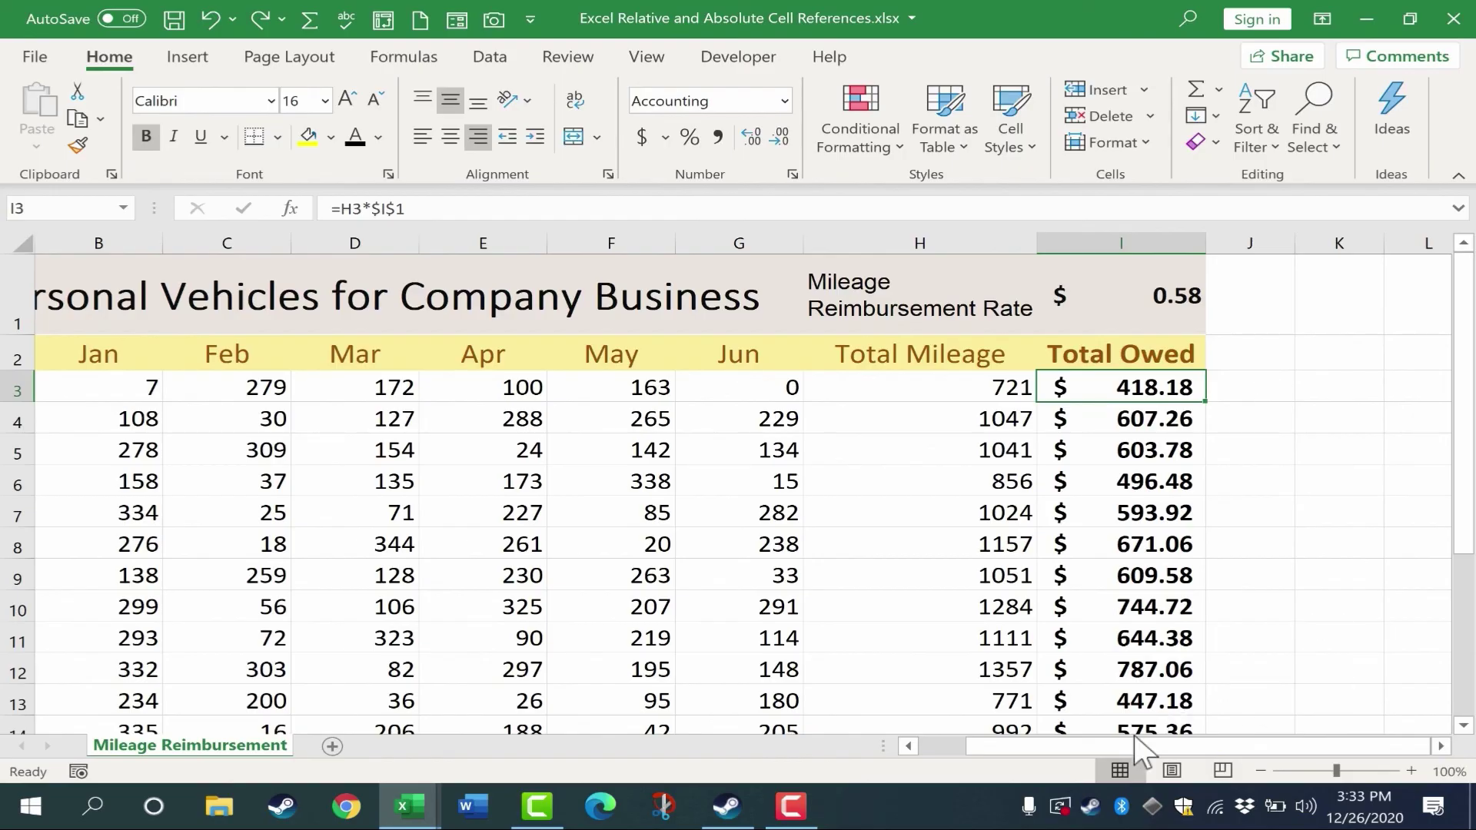
{"action": "left_click_drag", "start_coordinate": [1067, 742], "coordinate": [935, 737]}
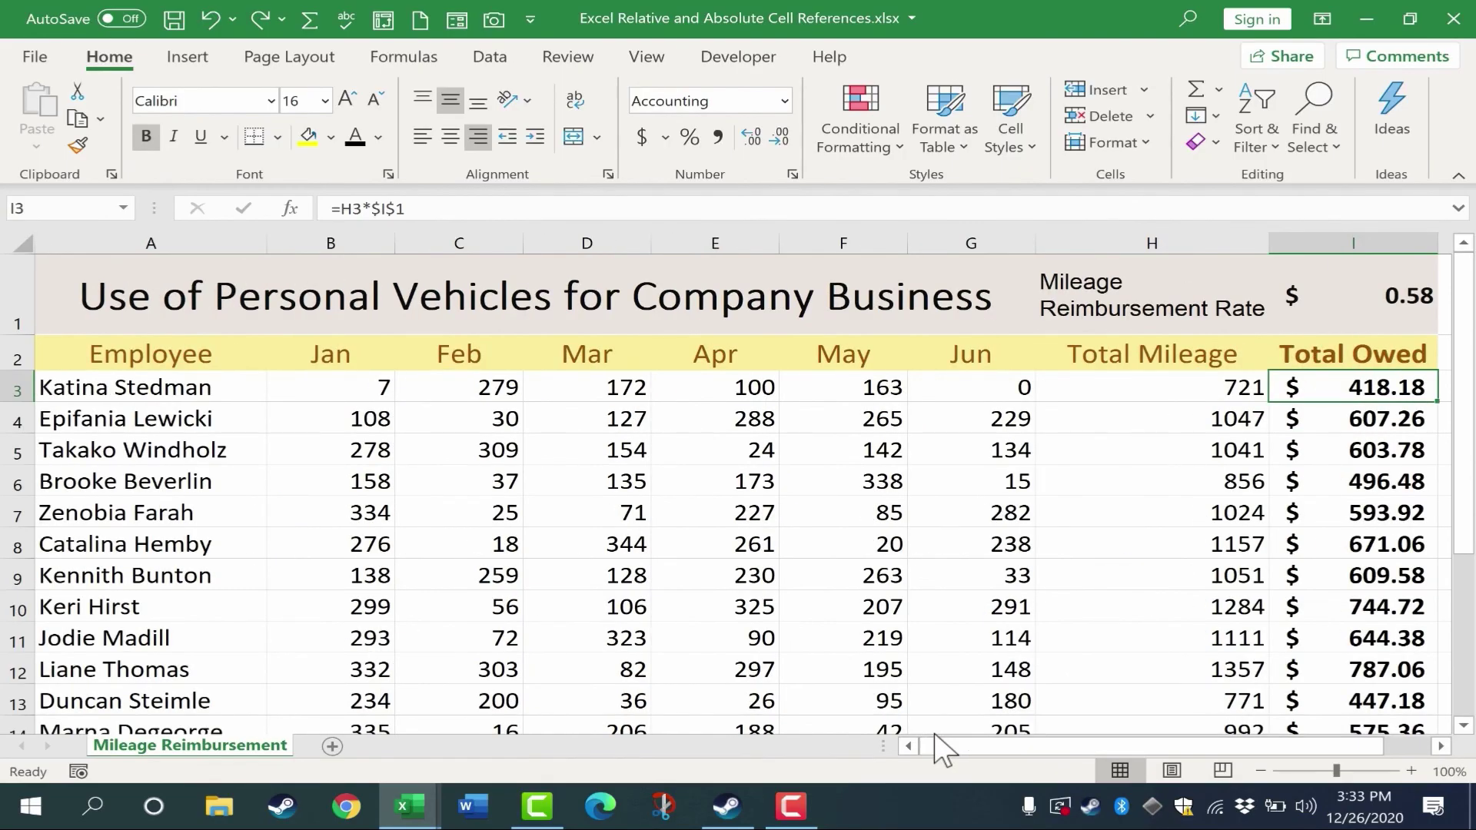